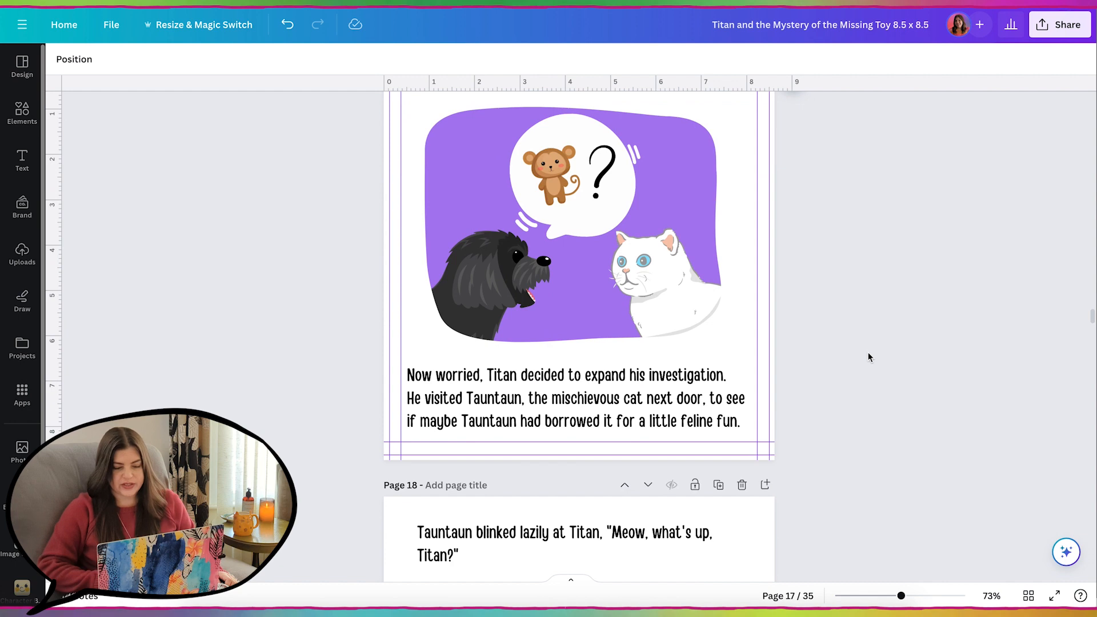
Examine the illustration and story text on pages 17 and 18 to compare how the scenes are split
scroll(869, 354, "down", 6)
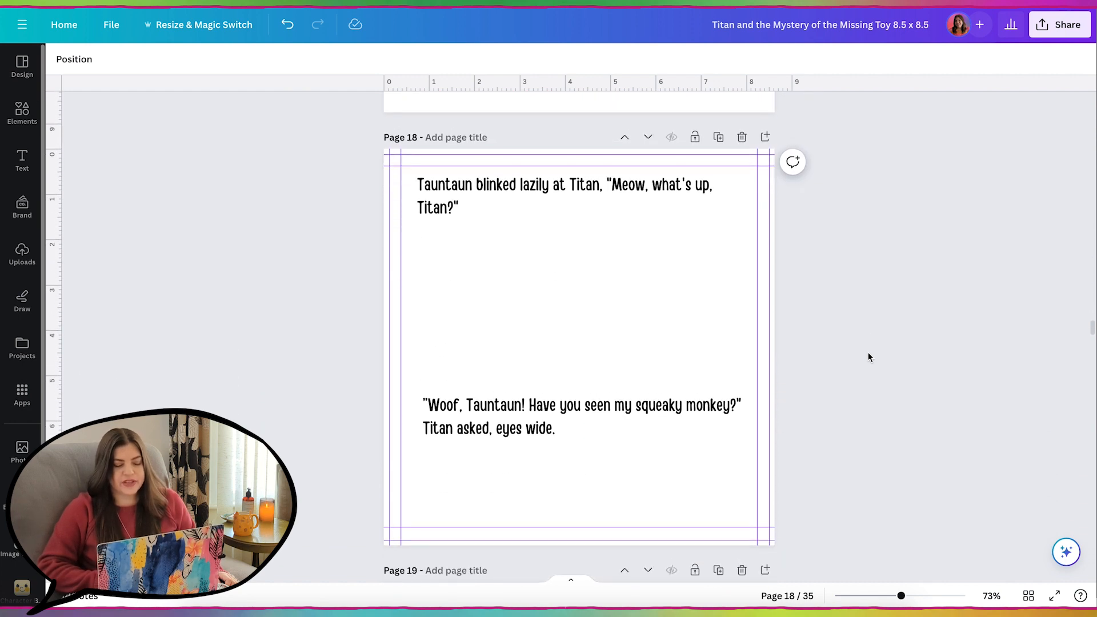
scroll(868, 353, "down", 1)
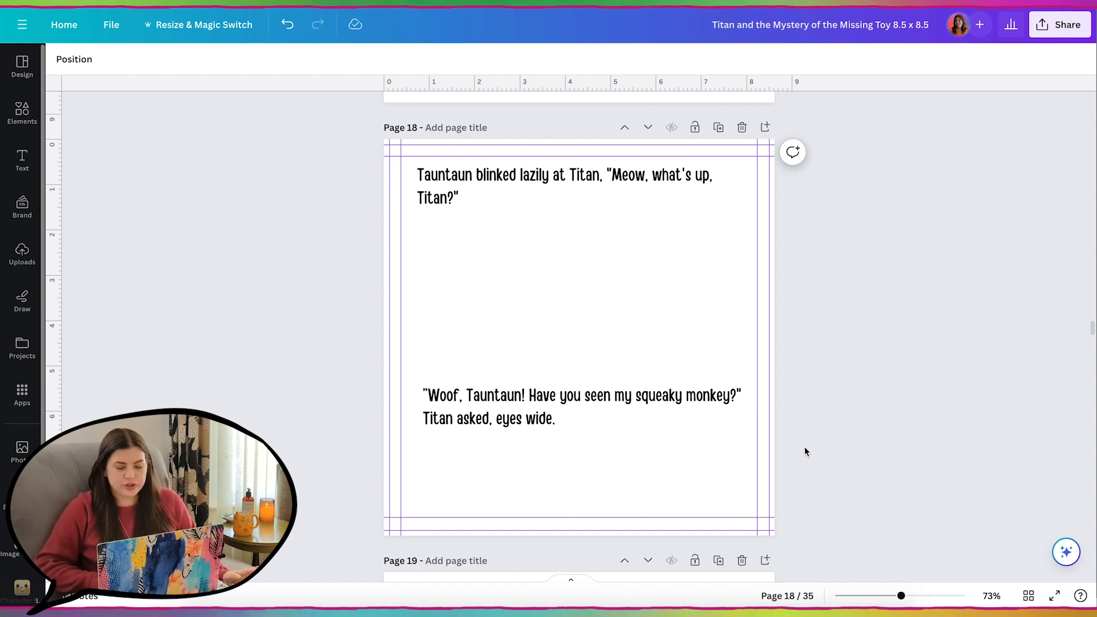
scroll(805, 448, "up", 7)
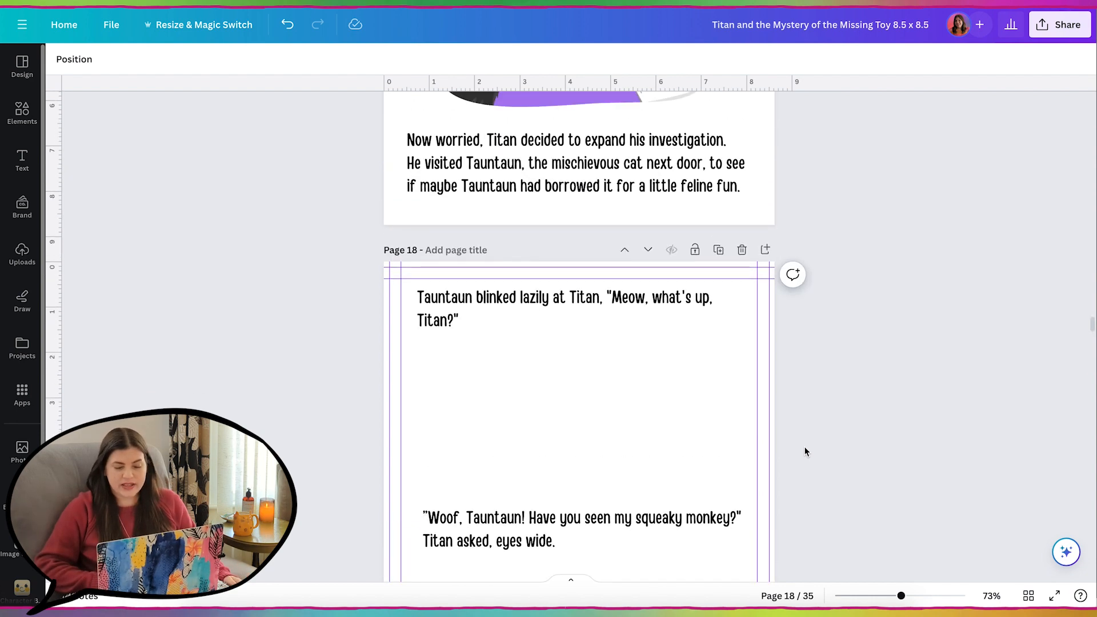
scroll(805, 448, "up", 1)
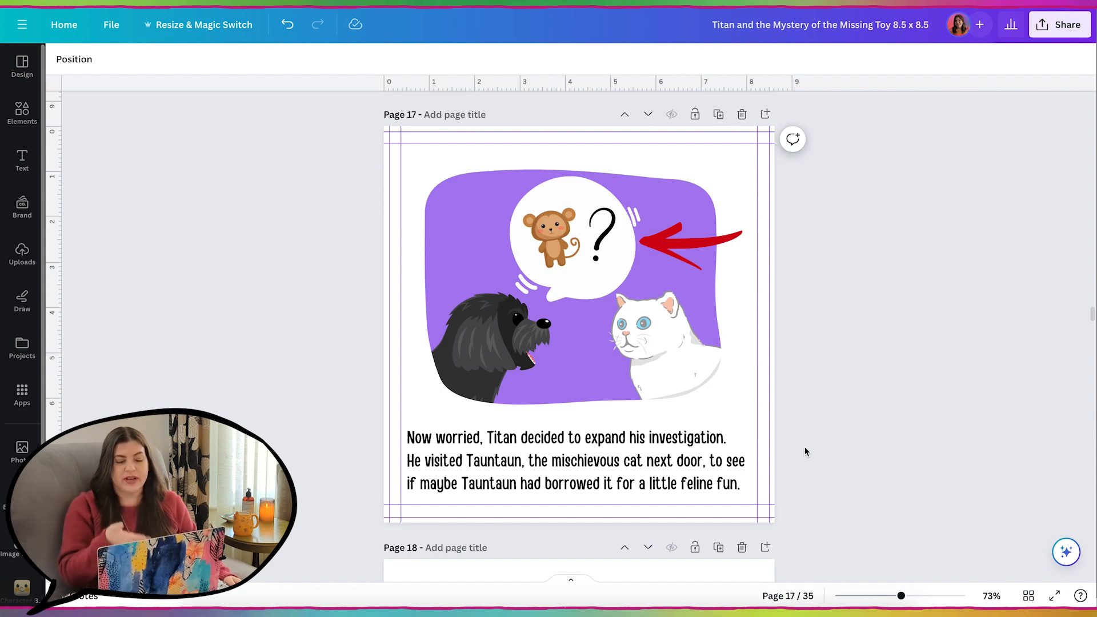
scroll(804, 447, "down", 7)
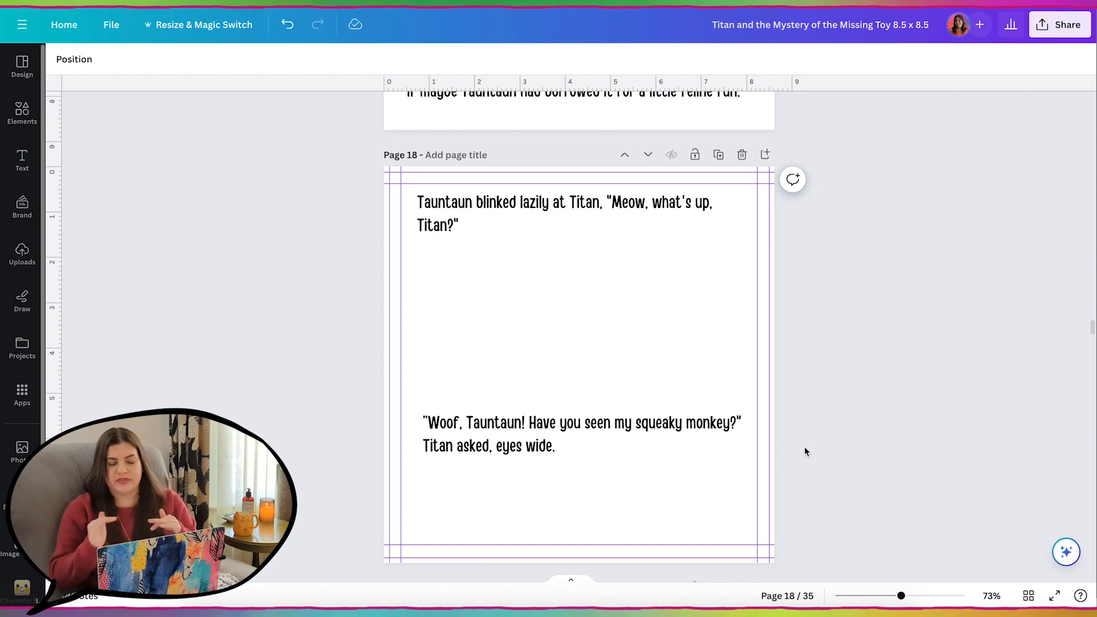
scroll(804, 451, "up", 6)
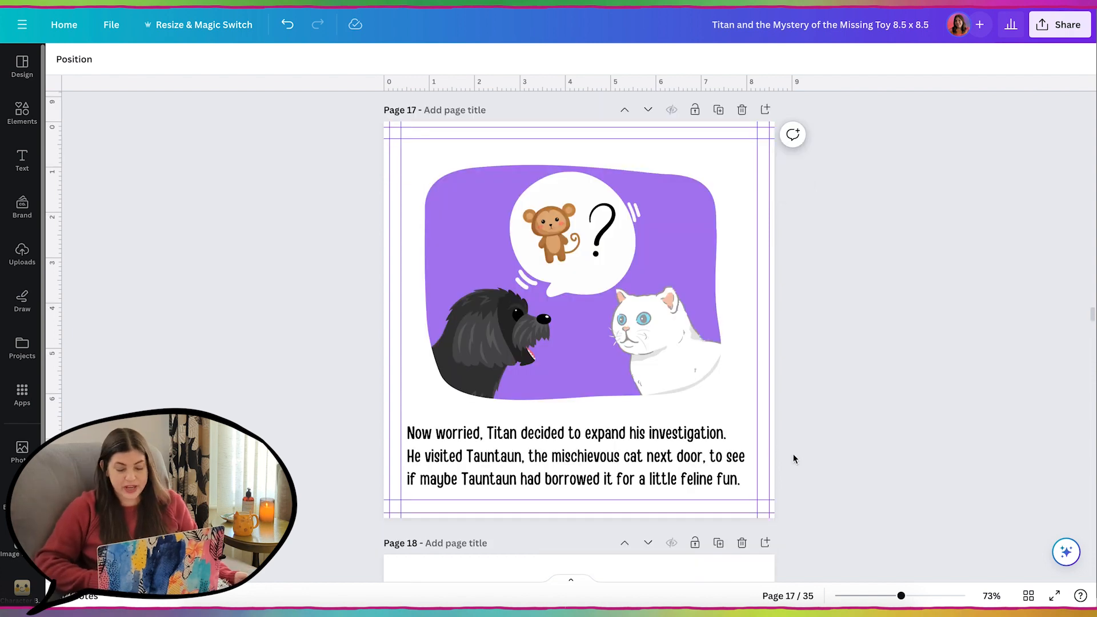
scroll(794, 458, "down", 1)
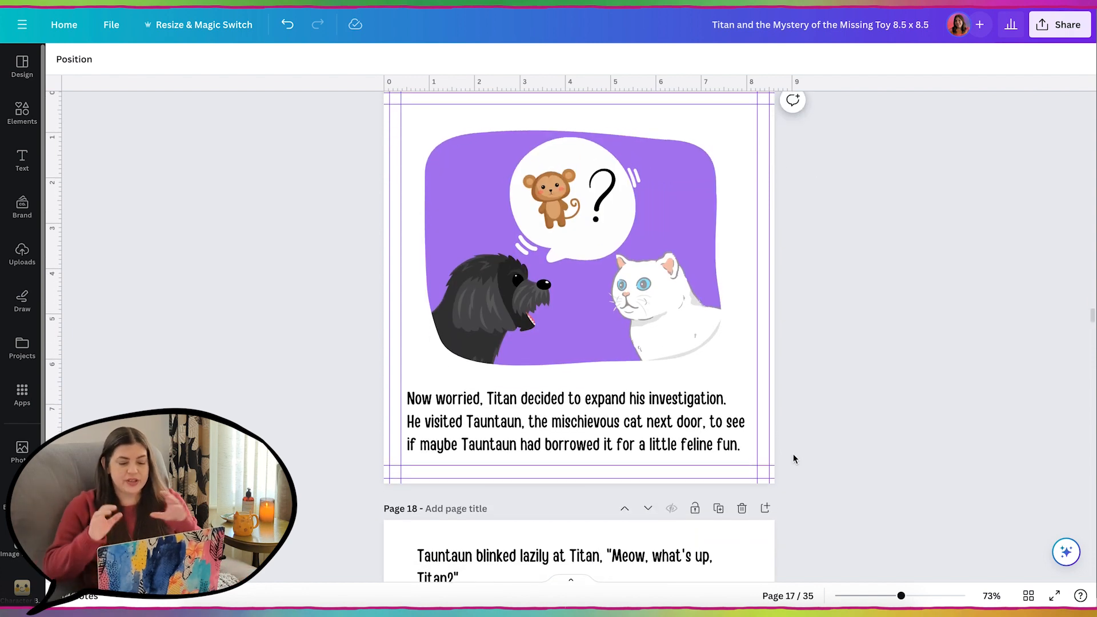
scroll(793, 459, "down", 3)
scroll(793, 455, "down", 4)
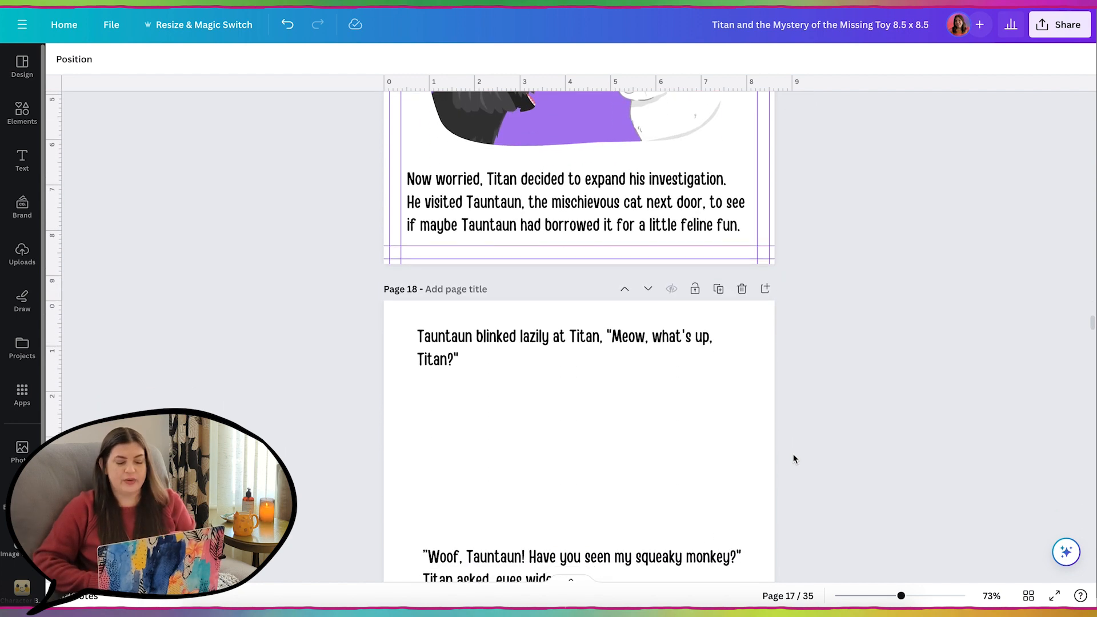
scroll(793, 456, "down", 2)
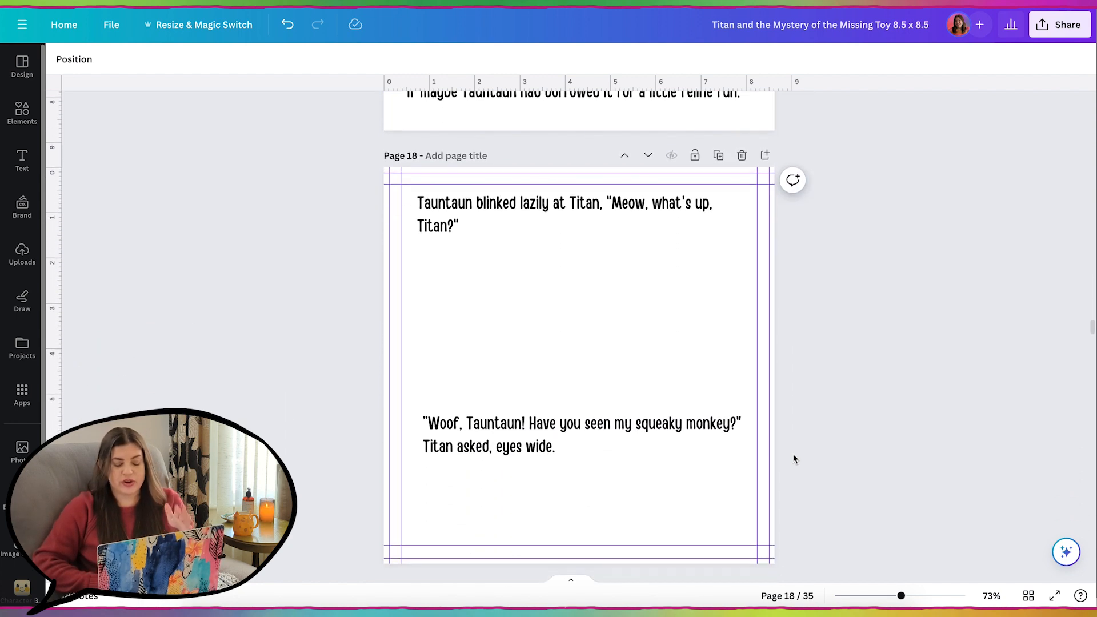
scroll(793, 458, "up", 8)
scroll(794, 459, "up", 1)
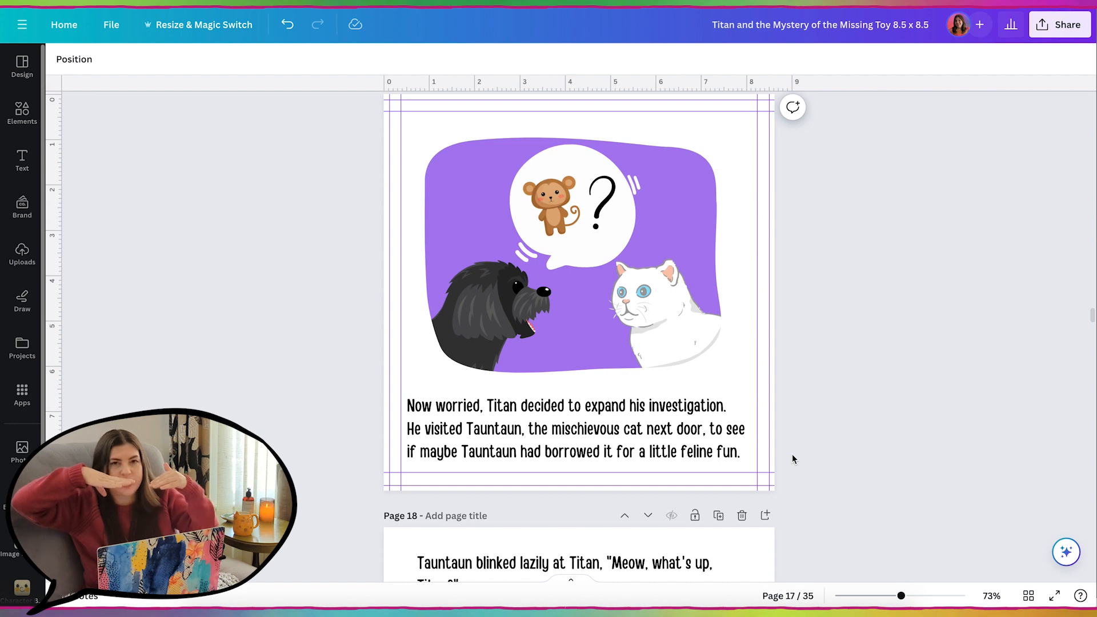
scroll(792, 455, "down", 1)
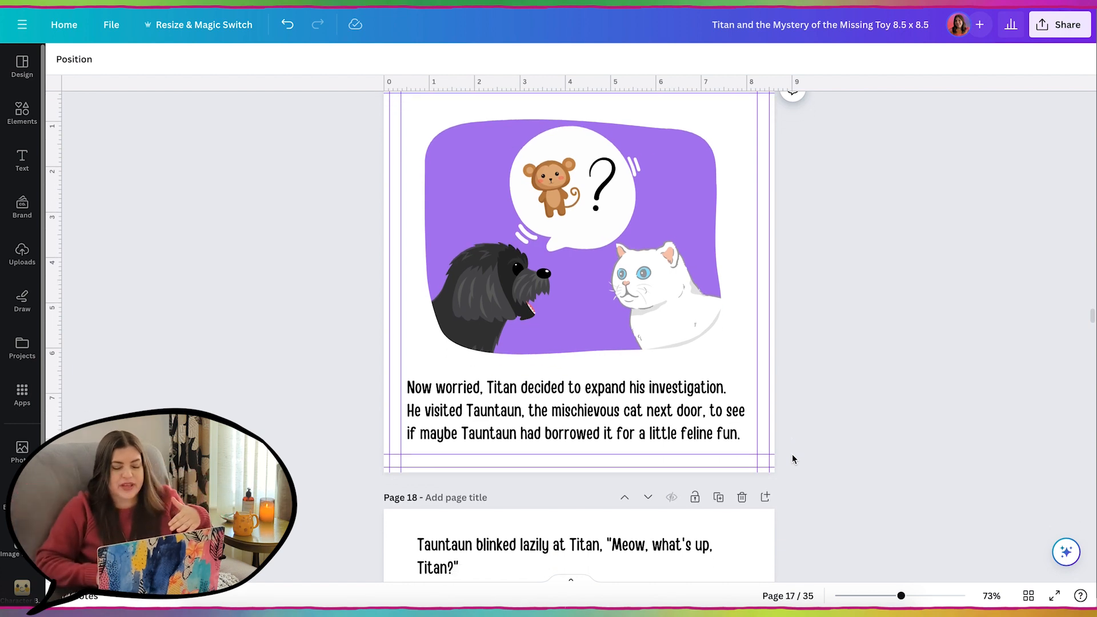
scroll(793, 459, "down", 5)
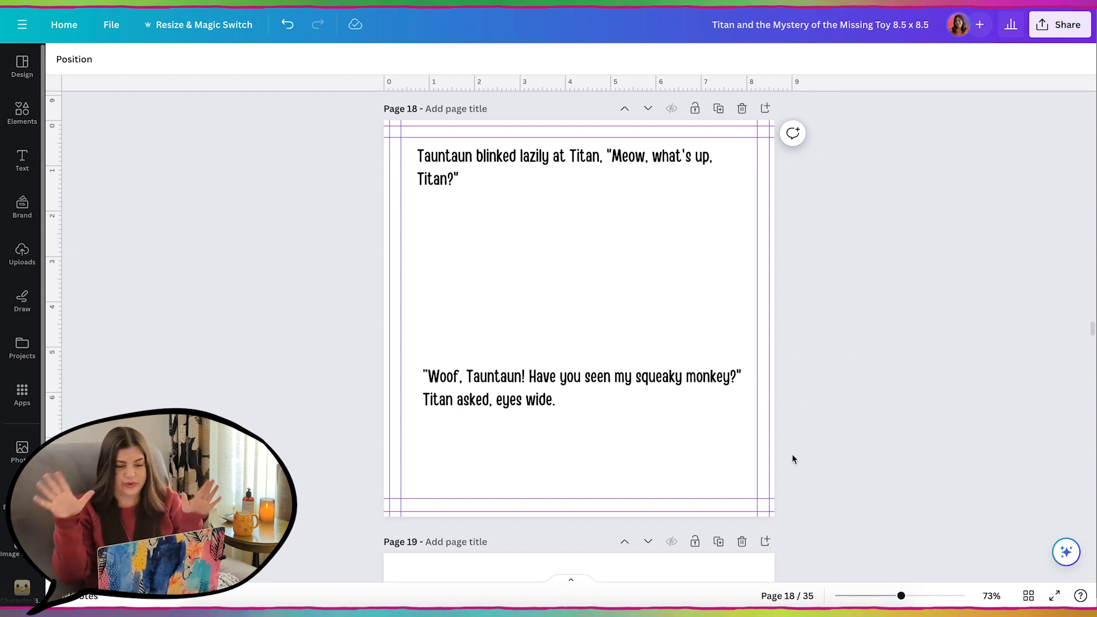
Move the illustration elements, including the dog, cat, monkey and question mark, from page 17 to page 18
scroll(792, 455, "up", 8)
left_click_drag(274, 200, 958, 457)
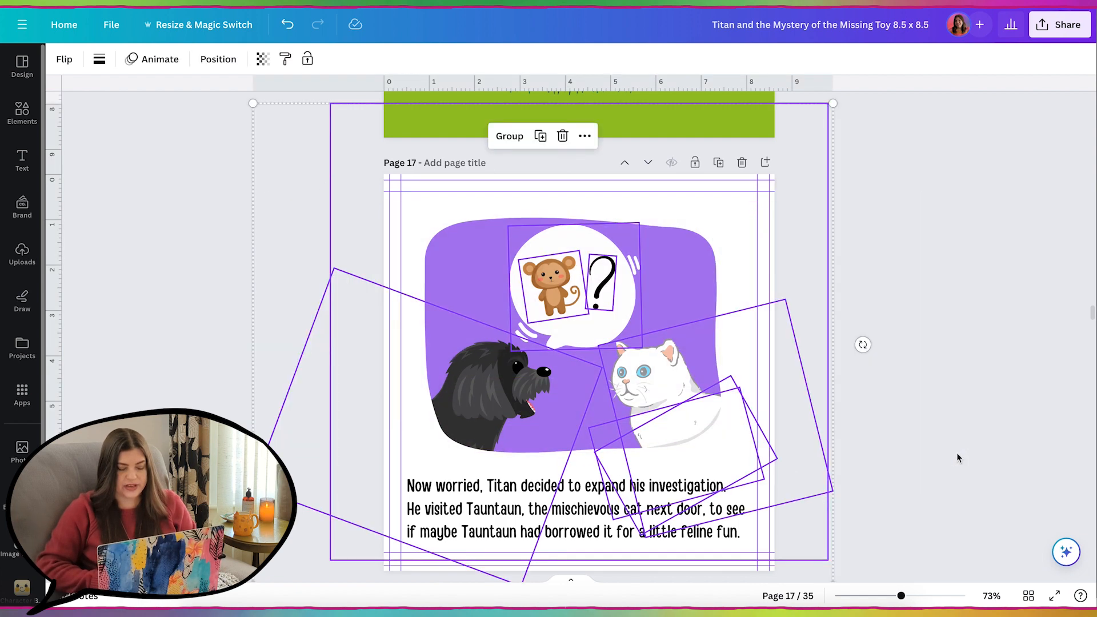
key("ctrl+x")
scroll(958, 457, "down", 2)
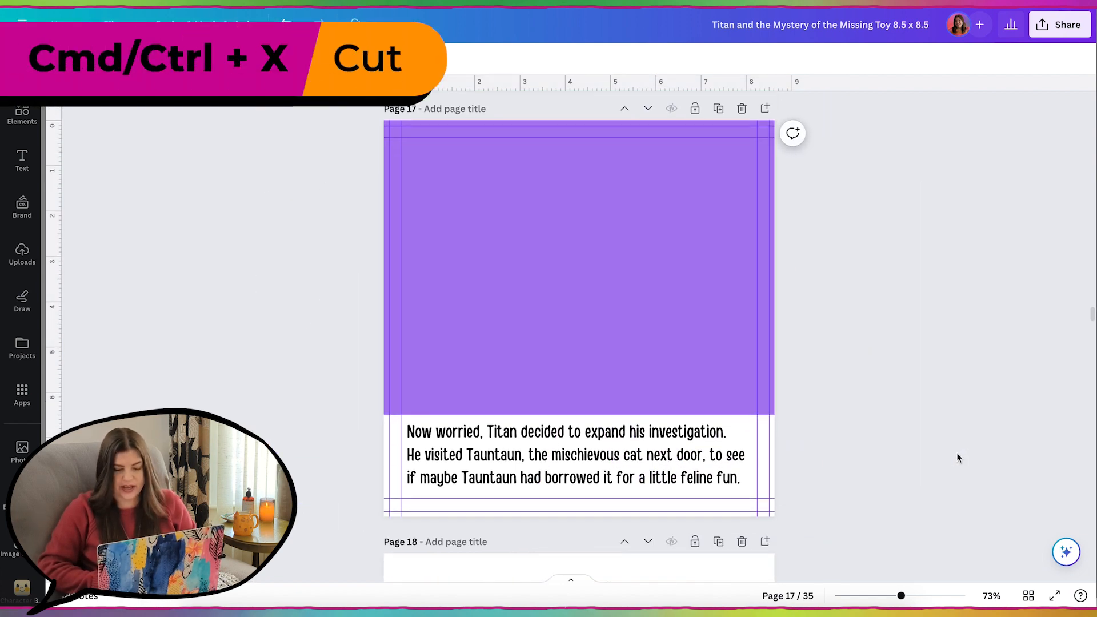
scroll(959, 457, "down", 8)
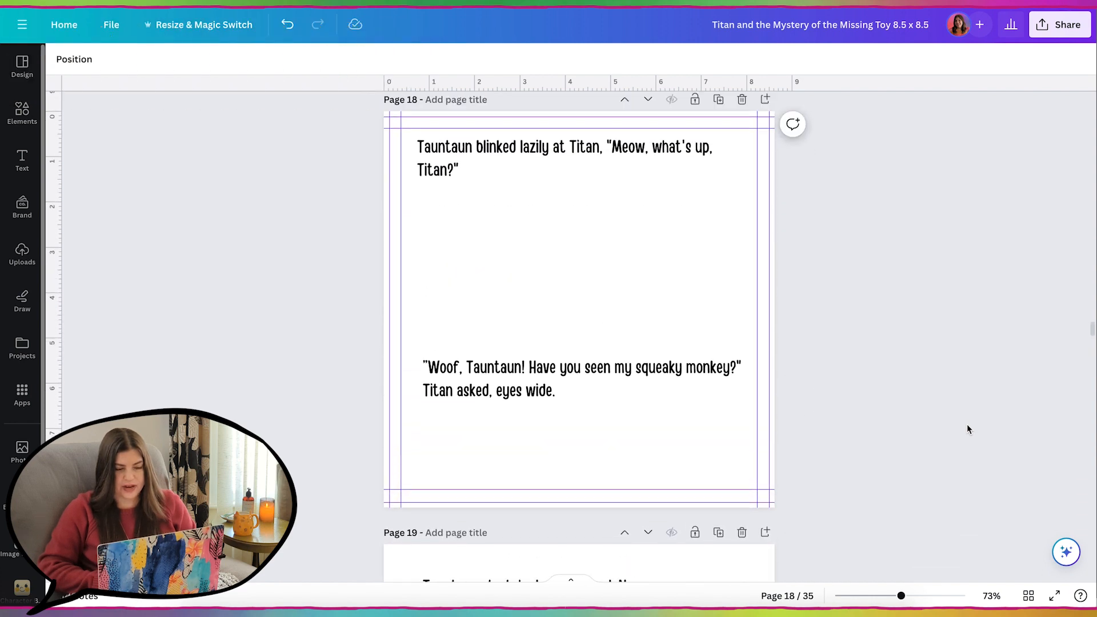
scroll(967, 426, "up", 1)
key("ctrl+v")
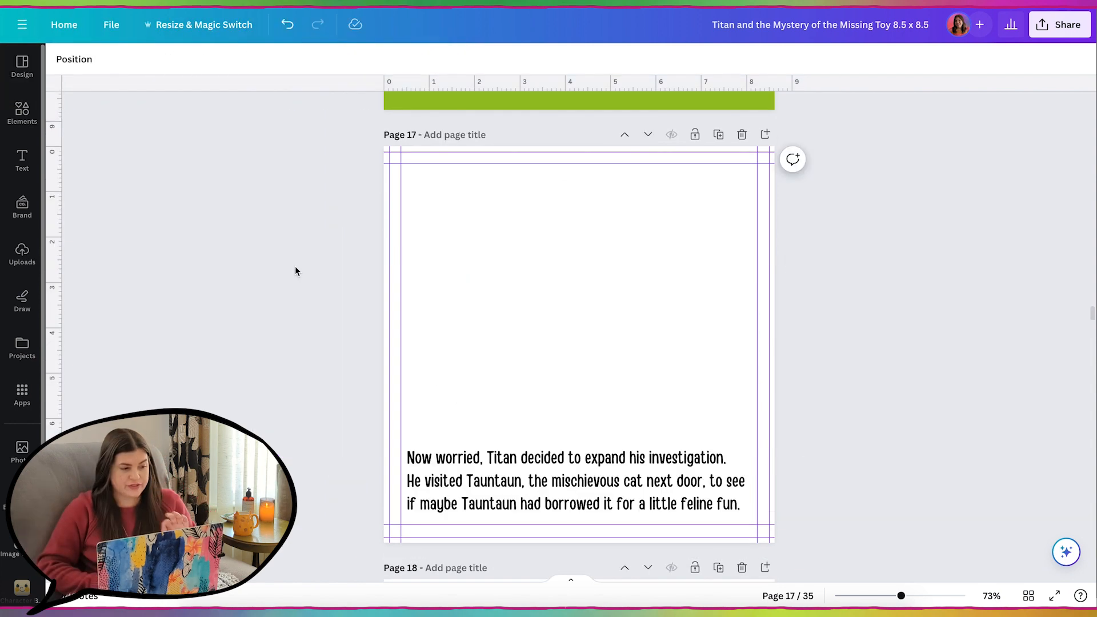
Search the graphics for "doggy door" and try the curved door-flap graphic on page 17
left_click(21, 112)
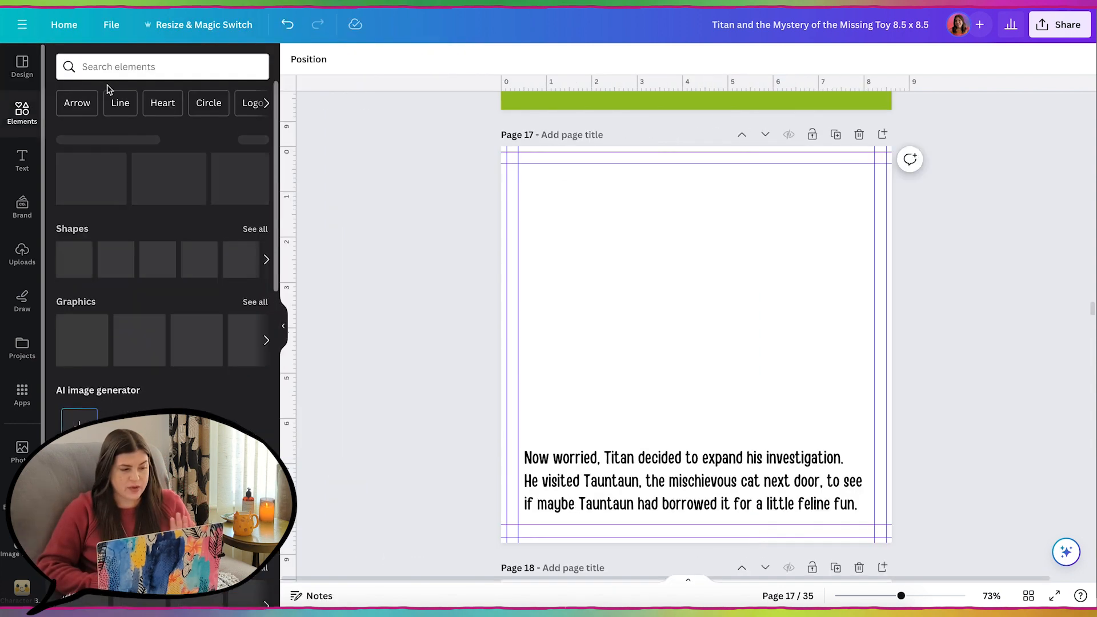
left_click(131, 67)
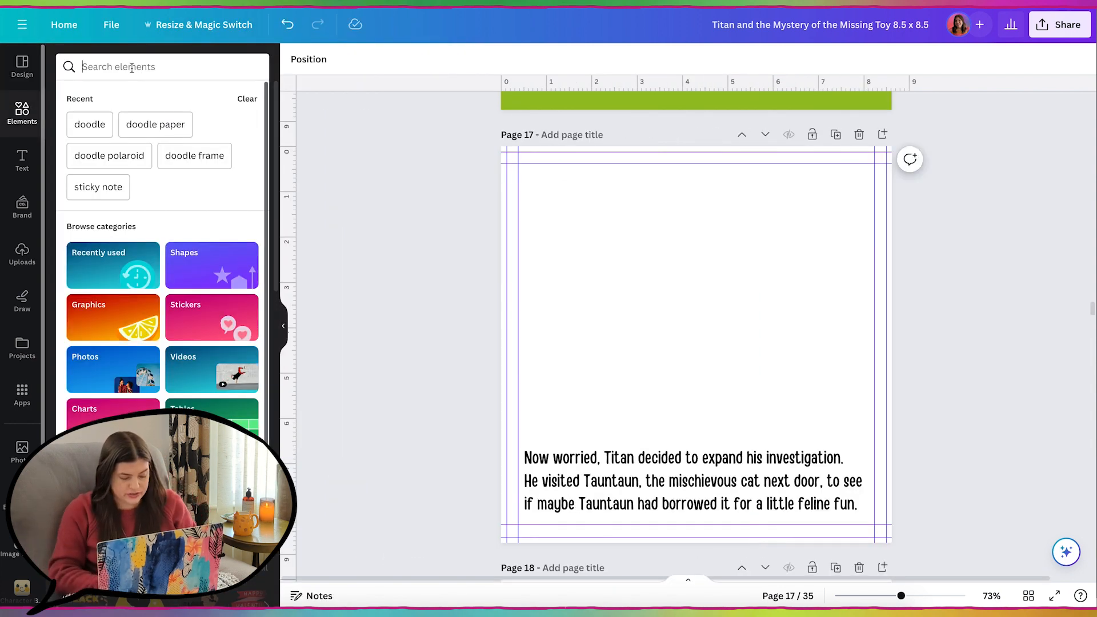
type("doggy door")
key("Return")
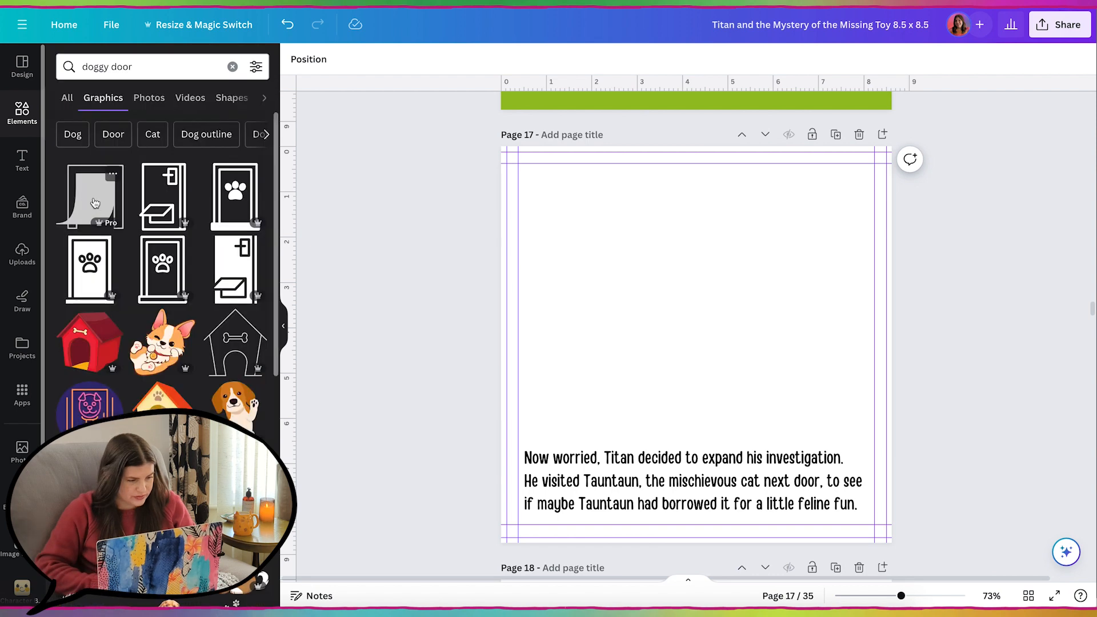
left_click(95, 204)
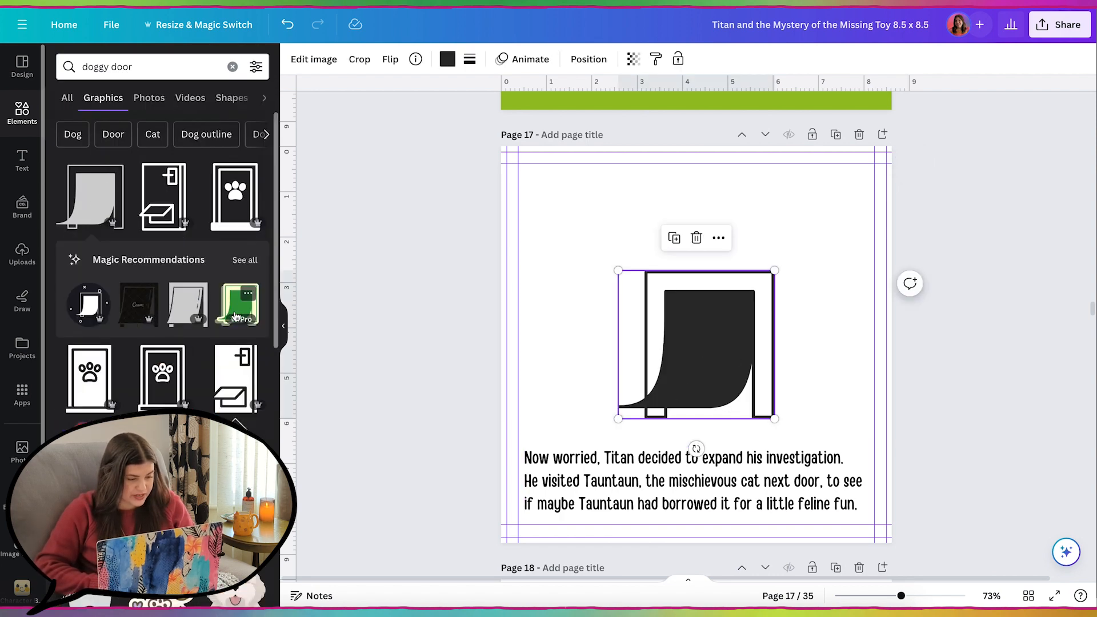
left_click(245, 260)
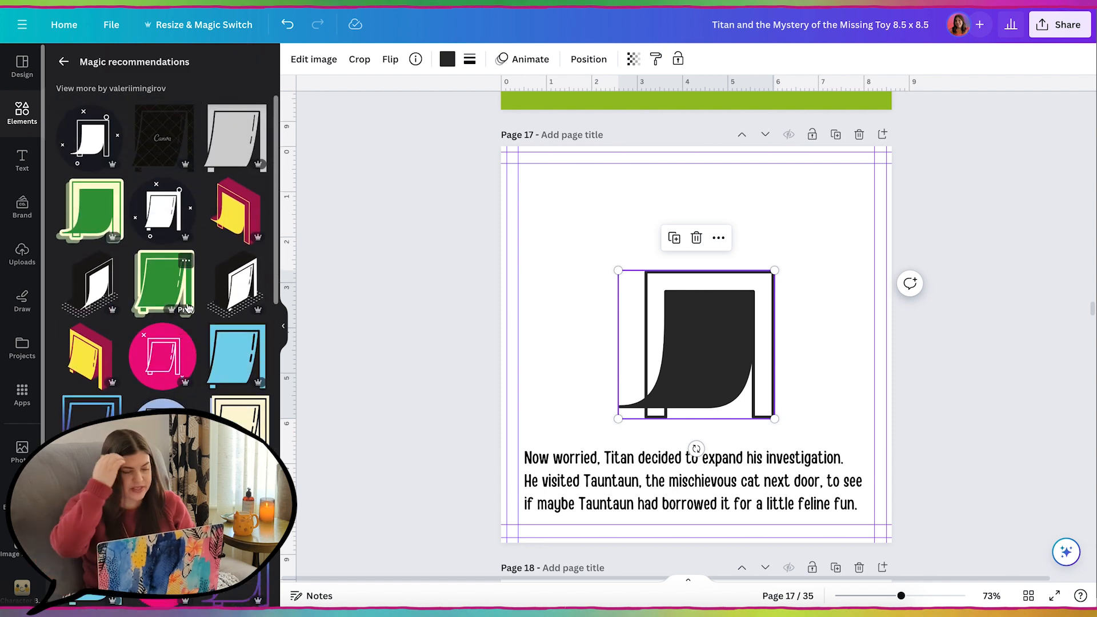
left_click(63, 62)
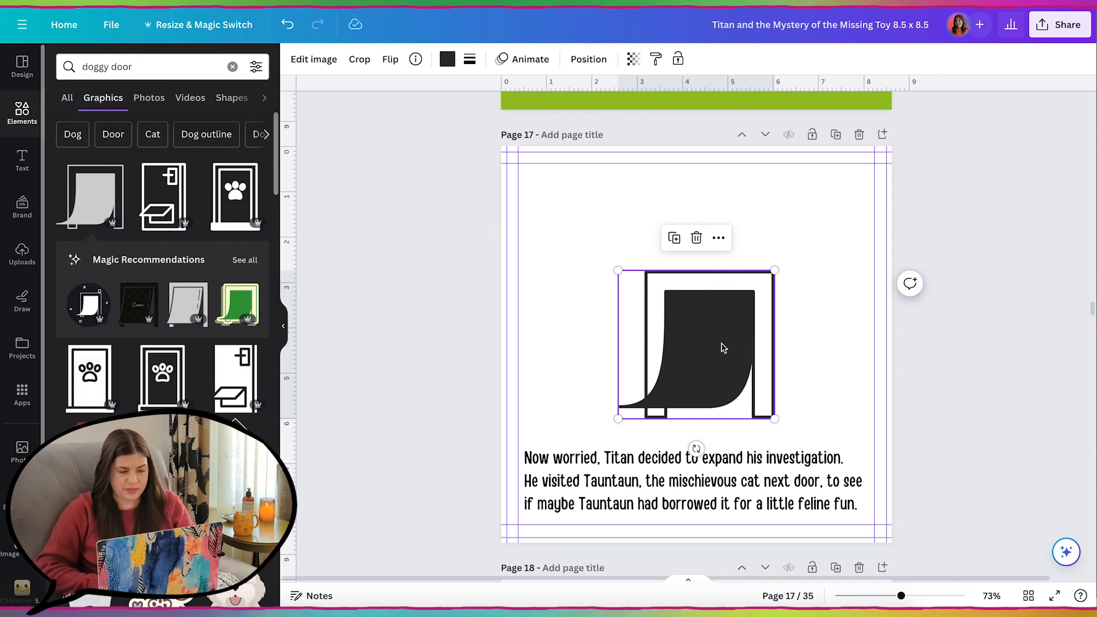
key("Delete")
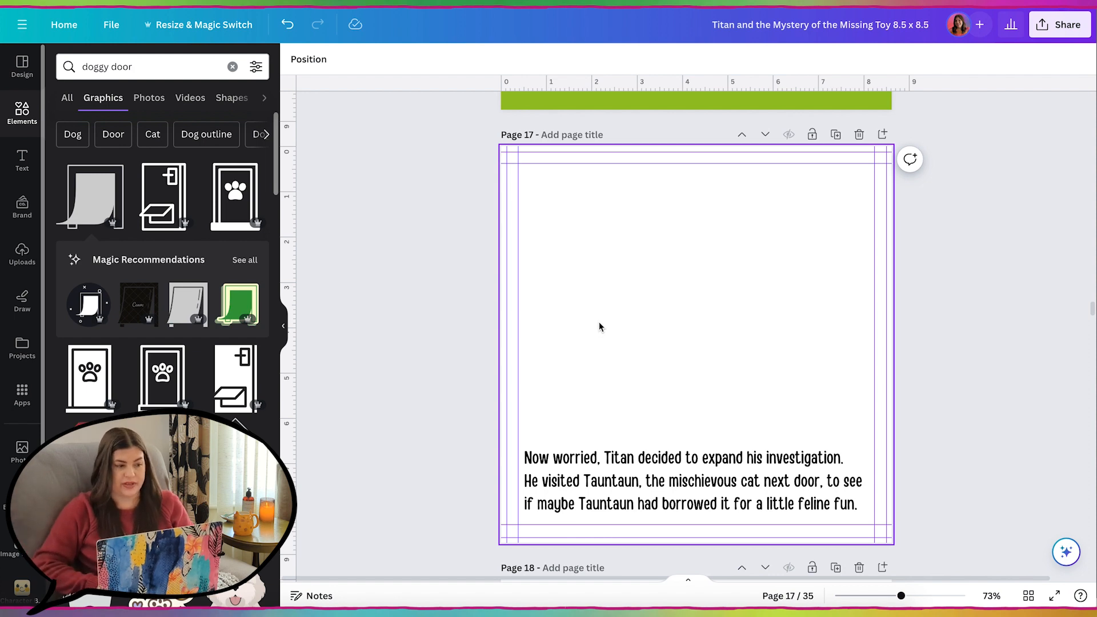
Clear the element search and add a parallelogram from the basic shapes to page 17
left_click(232, 66)
left_click(77, 231)
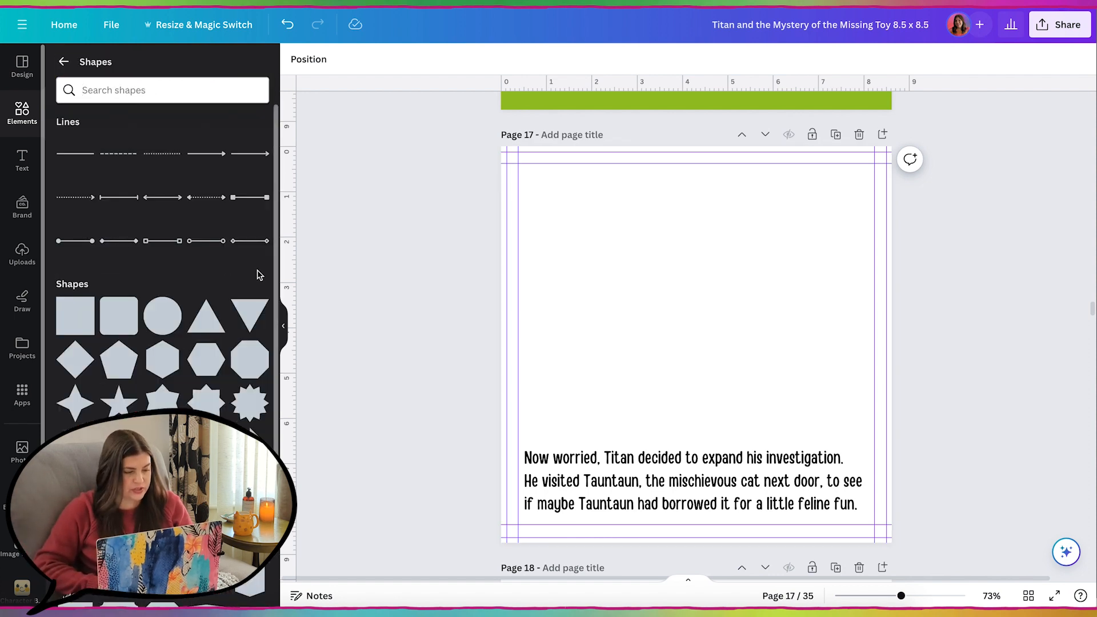
scroll(83, 233, "down", 2)
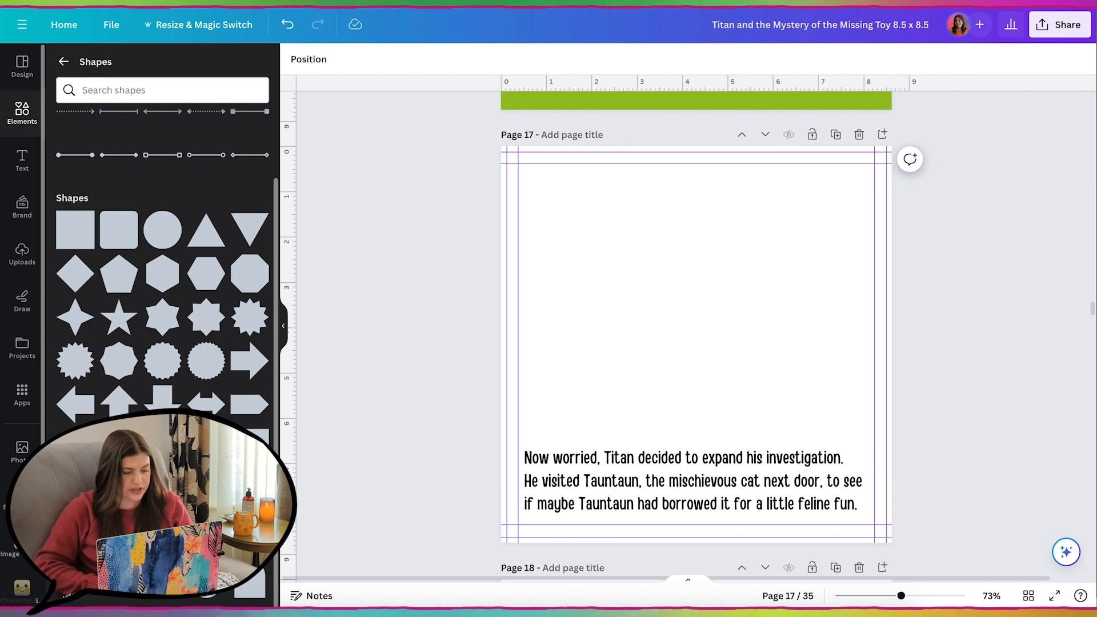
left_click(119, 448)
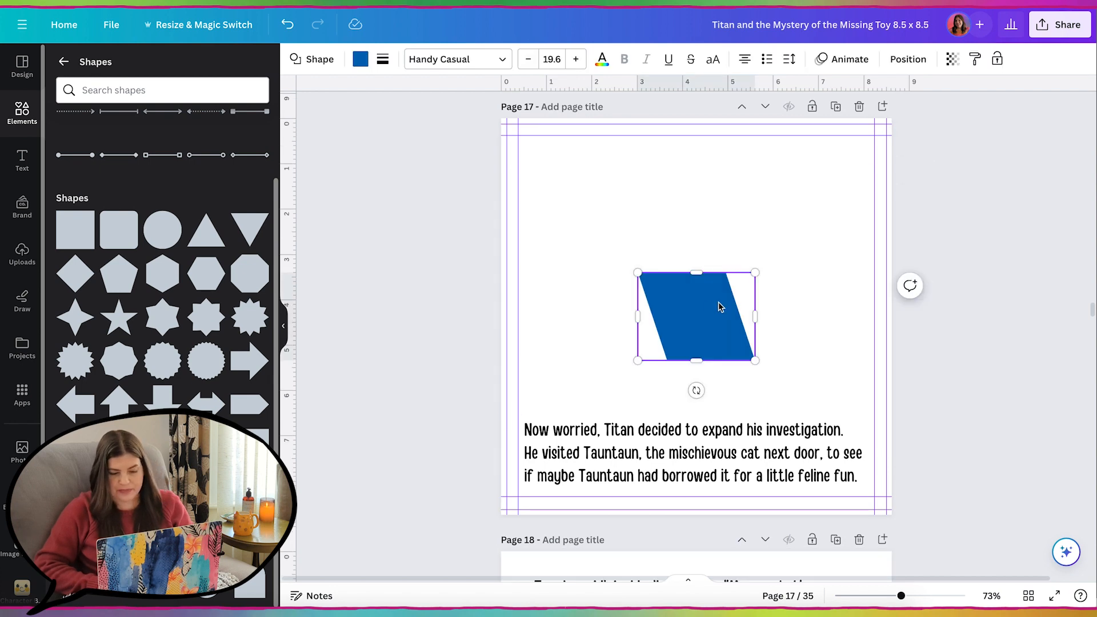
Flatten the blue parallelogram into a wide, strongly slanted shape, reposition it above the text on page 17, and enlarge it
left_click_drag(799, 354, 744, 355)
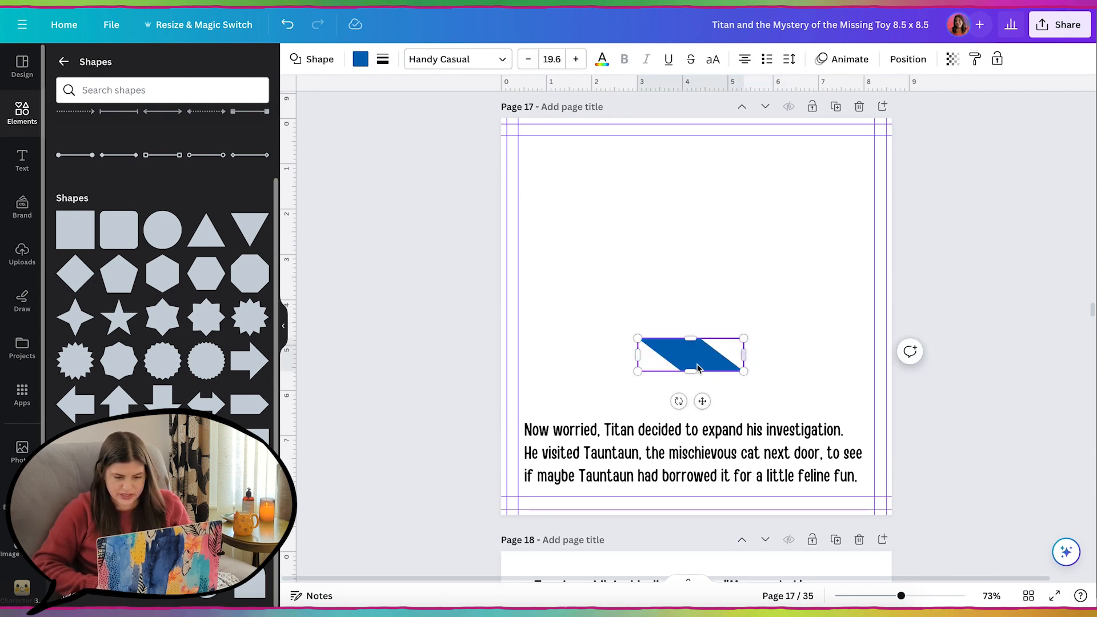
left_click_drag(702, 401, 642, 308)
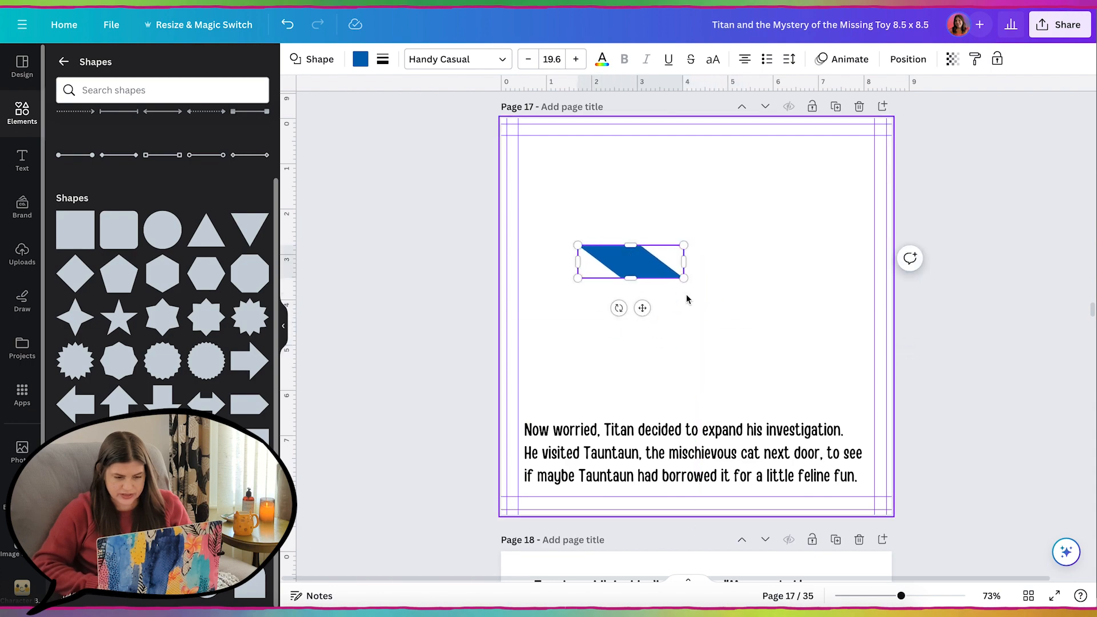
left_click_drag(684, 278, 739, 307)
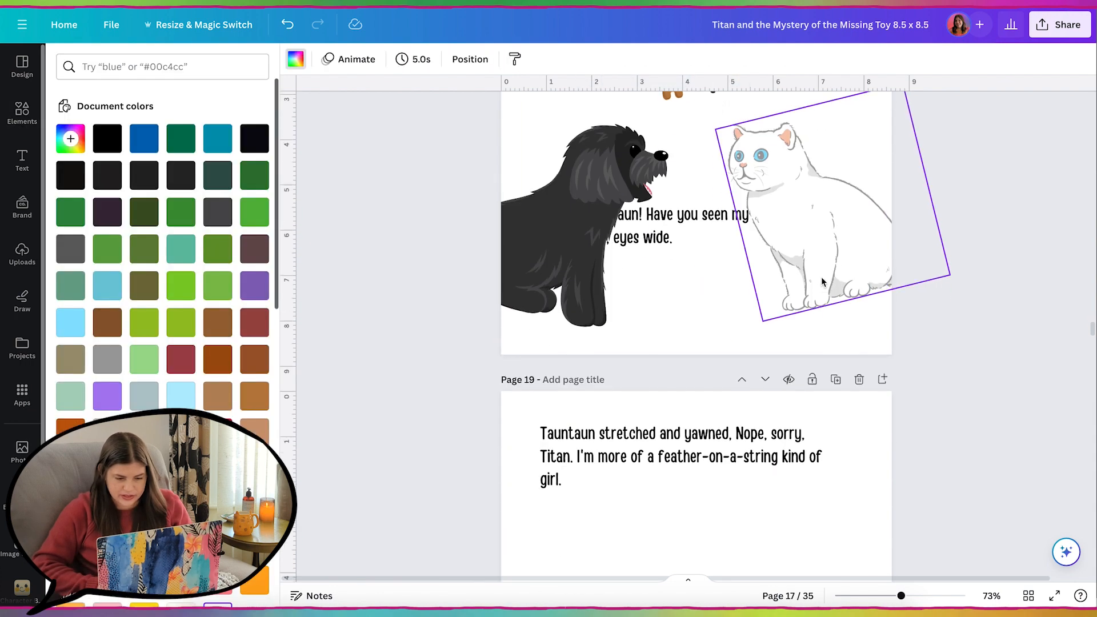
Copy the white cat from page 18 onto page 17, beside the blue parallelogram
left_click(821, 278)
scroll(815, 280, "up", 9)
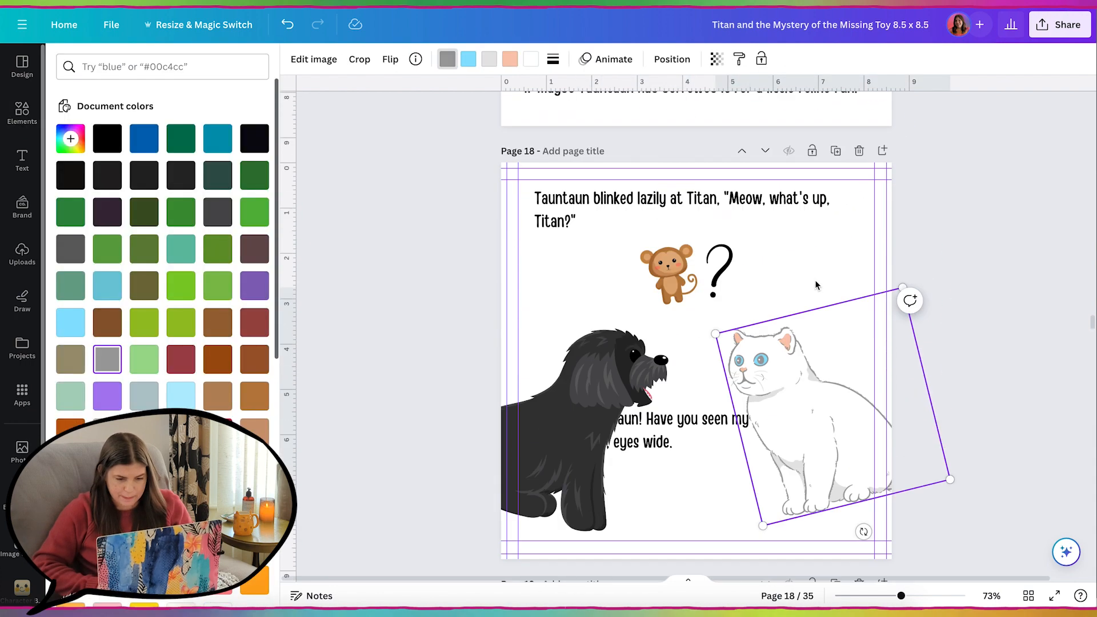
left_click(742, 279)
left_click(792, 148)
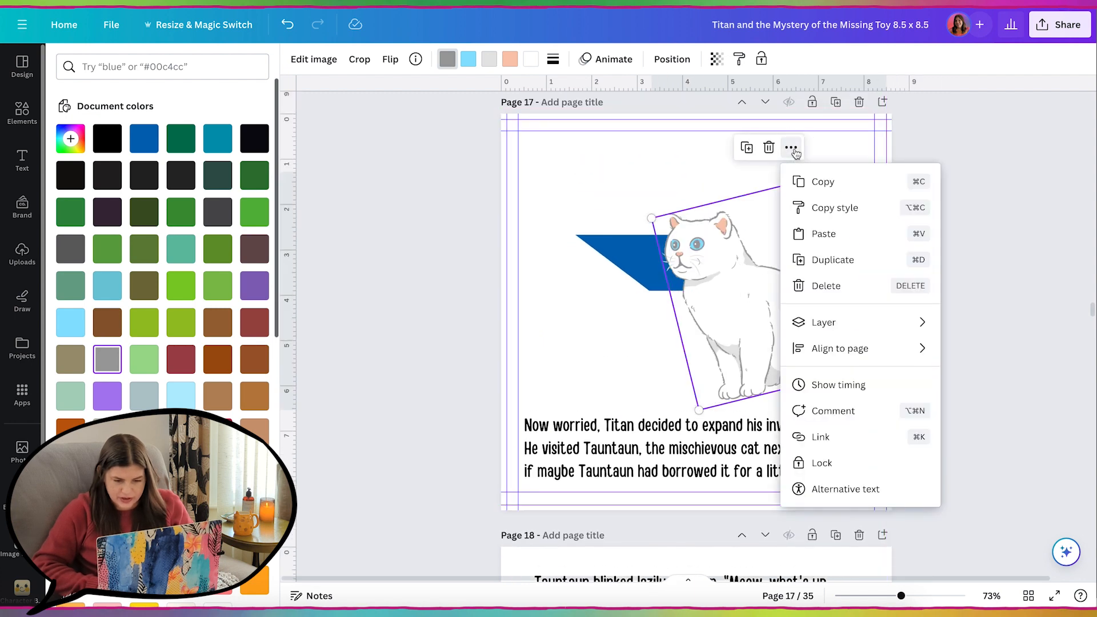
left_click(791, 148)
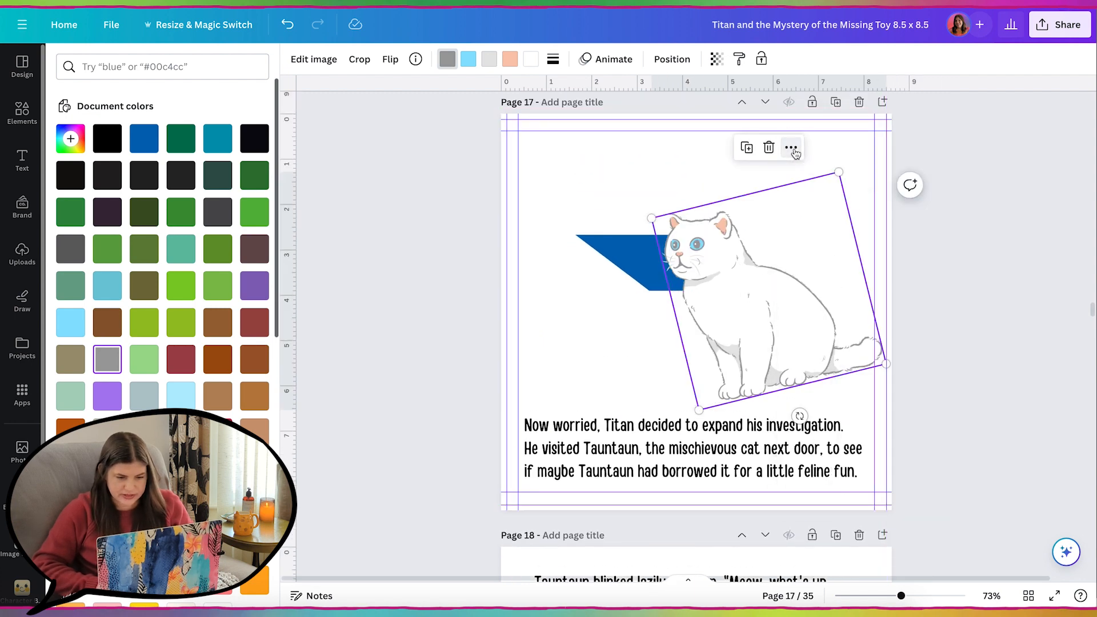
Search the graphics for "white cat" and add the upright cat with raised paws to page 17
left_click(21, 112)
left_click(159, 88)
type("white cat")
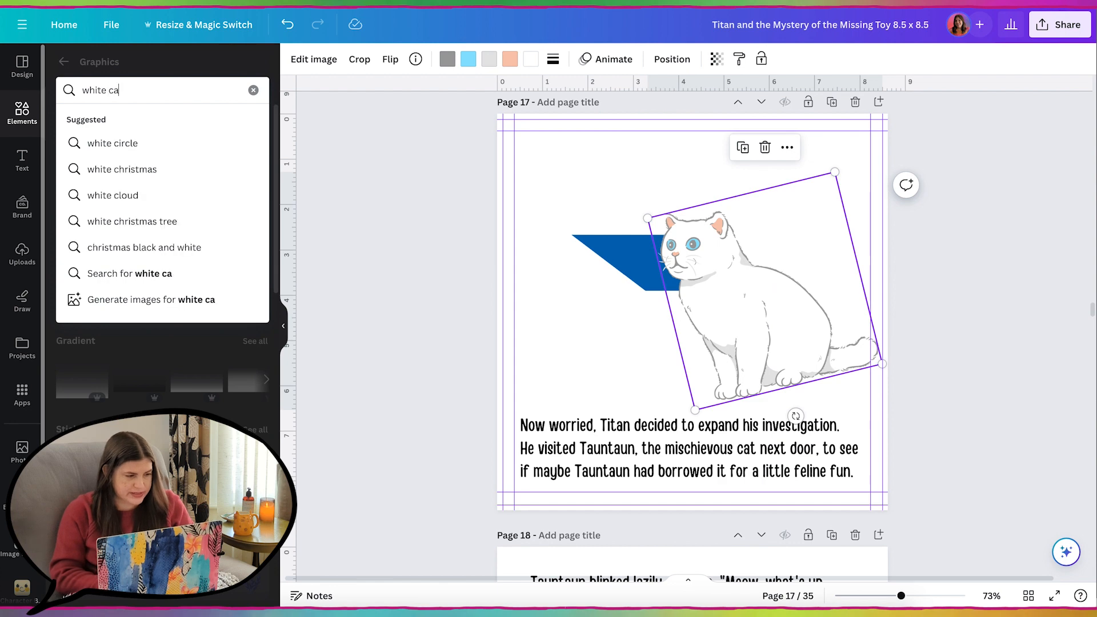
key("Return")
scroll(106, 310, "down", 3)
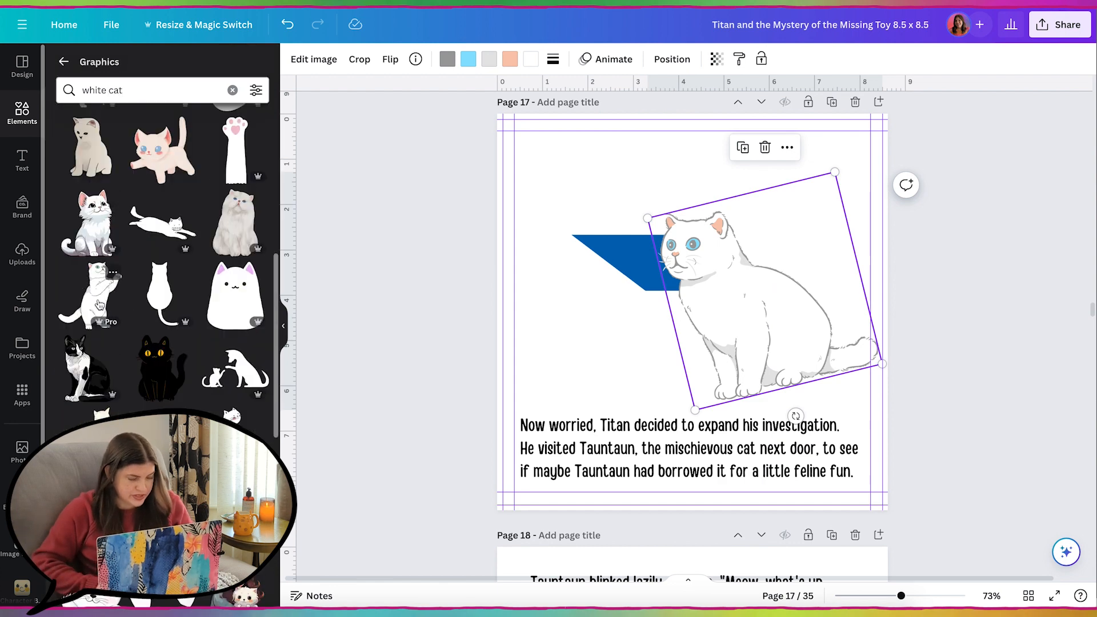
left_click(105, 310)
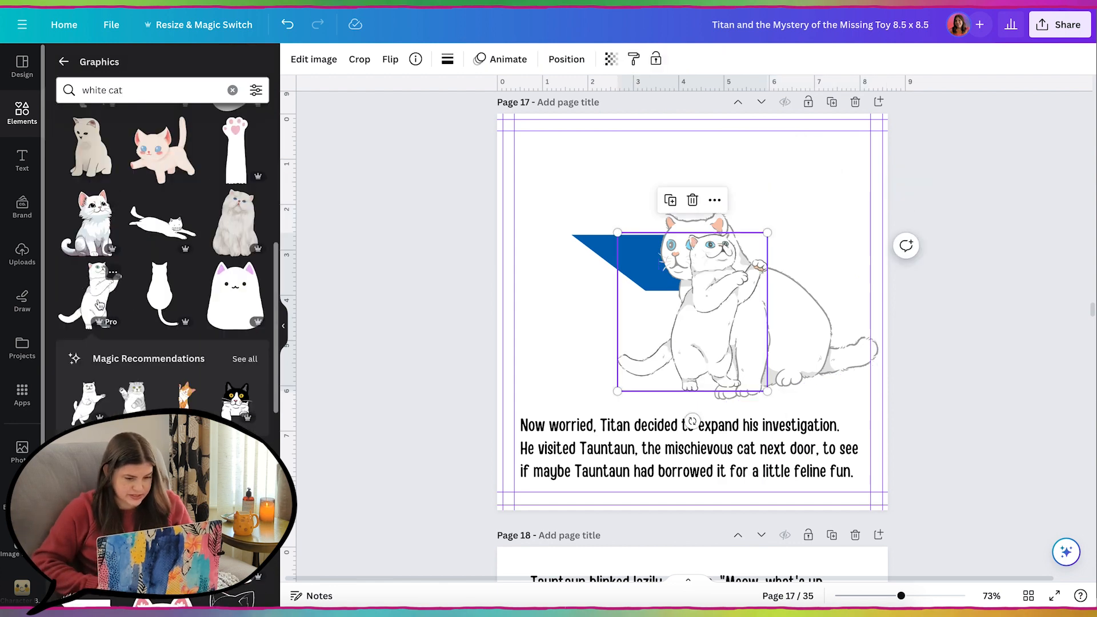
Browse the recommended white cat's graphic collection and replace both cats on page 17 with the lying white cat
left_click(248, 366)
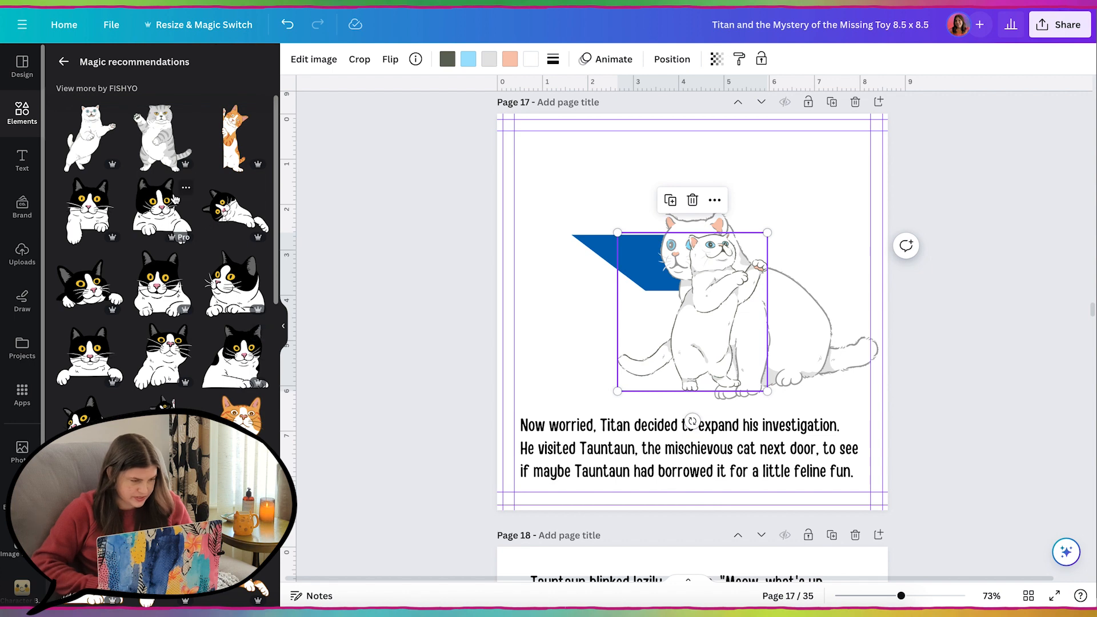
left_click(112, 114)
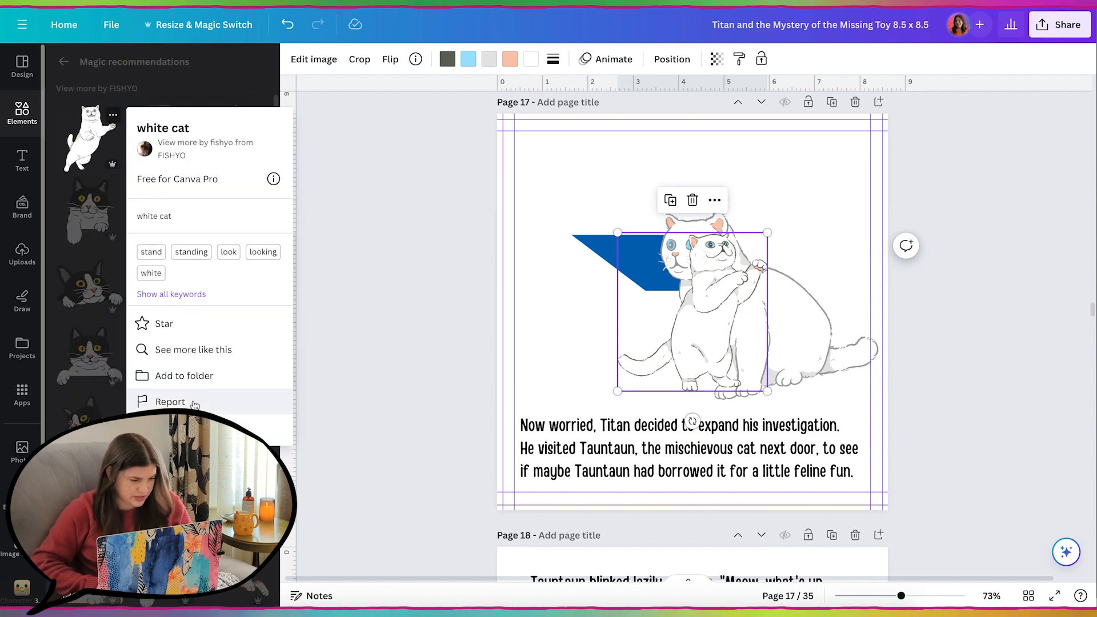
left_click(194, 427)
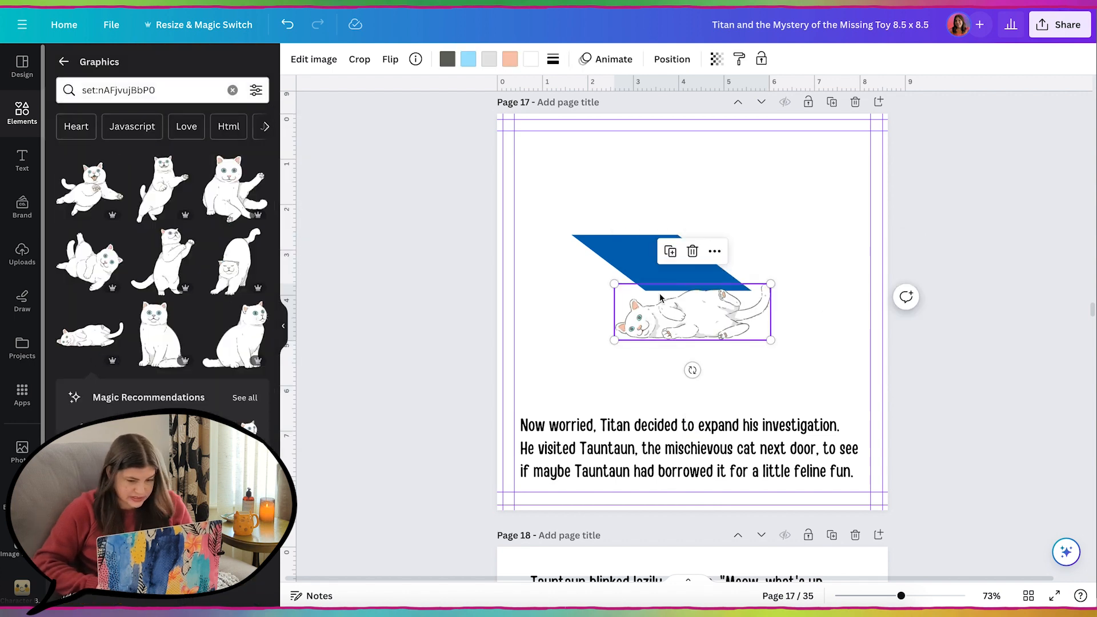
Flip the lying cat horizontally, enlarge it, and place it behind the blue parallelogram with its head just below the shape
left_click(390, 59)
left_click(430, 93)
left_click_drag(693, 313, 662, 291)
left_click_drag(742, 319, 906, 397)
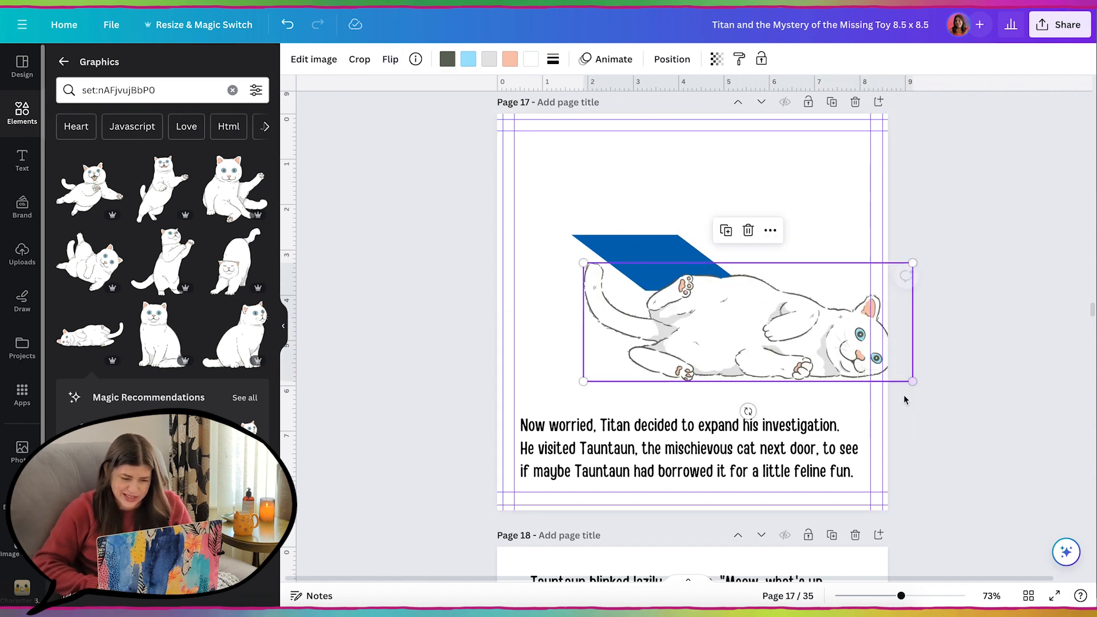
left_click_drag(784, 331, 628, 294)
left_click_drag(758, 227, 707, 286)
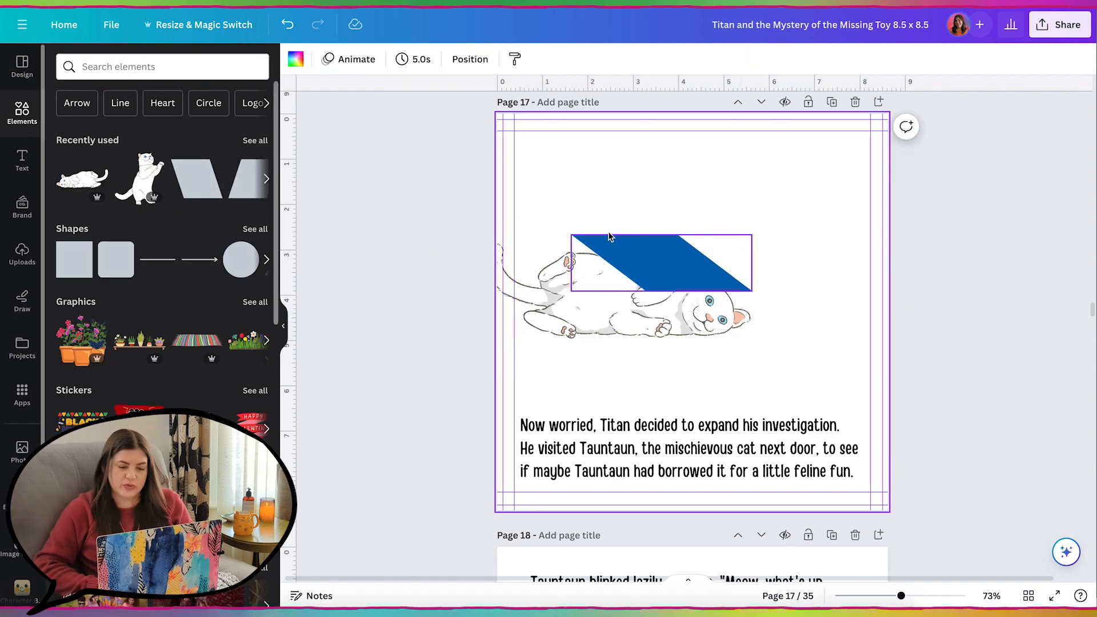
left_click(379, 164)
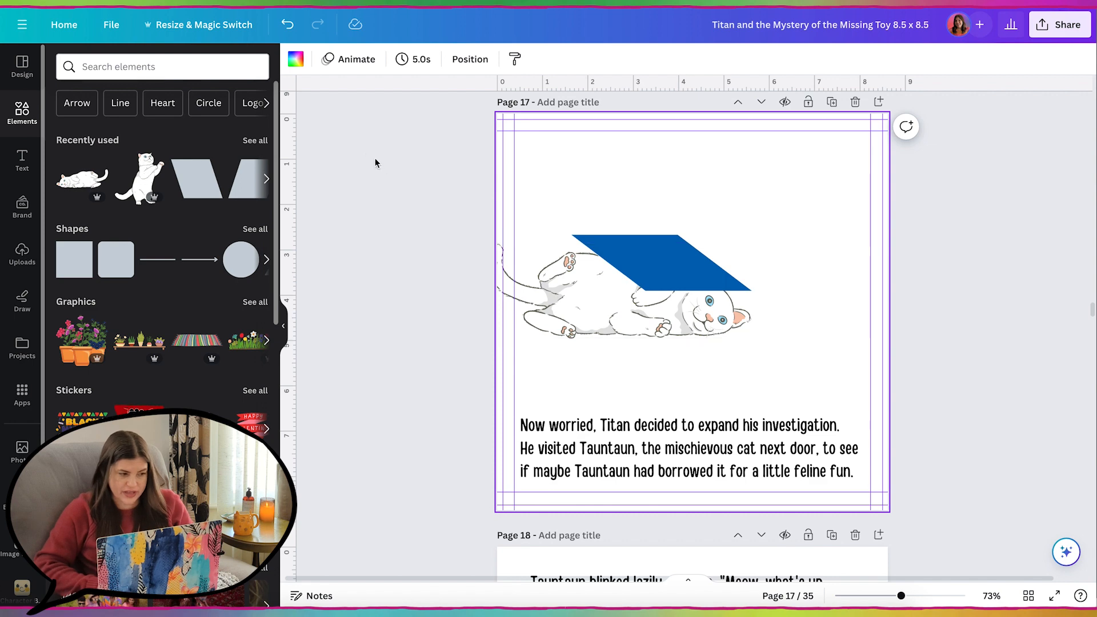
Search the graphics for "brick wall" and add the white brick wall to page 17
left_click(149, 67)
type("brick wall")
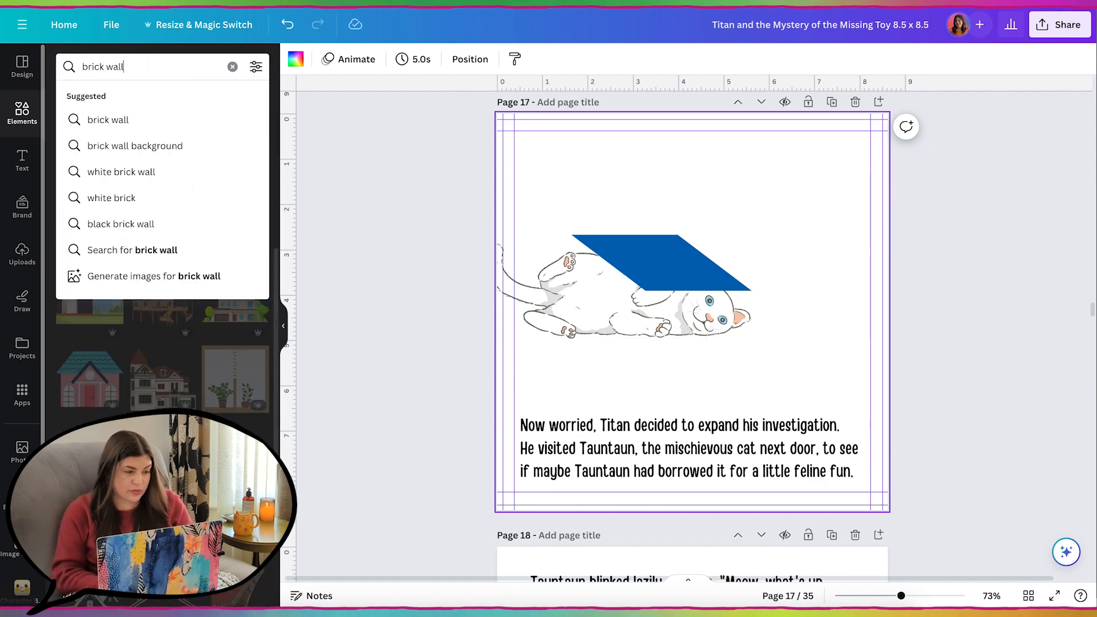
key("Return")
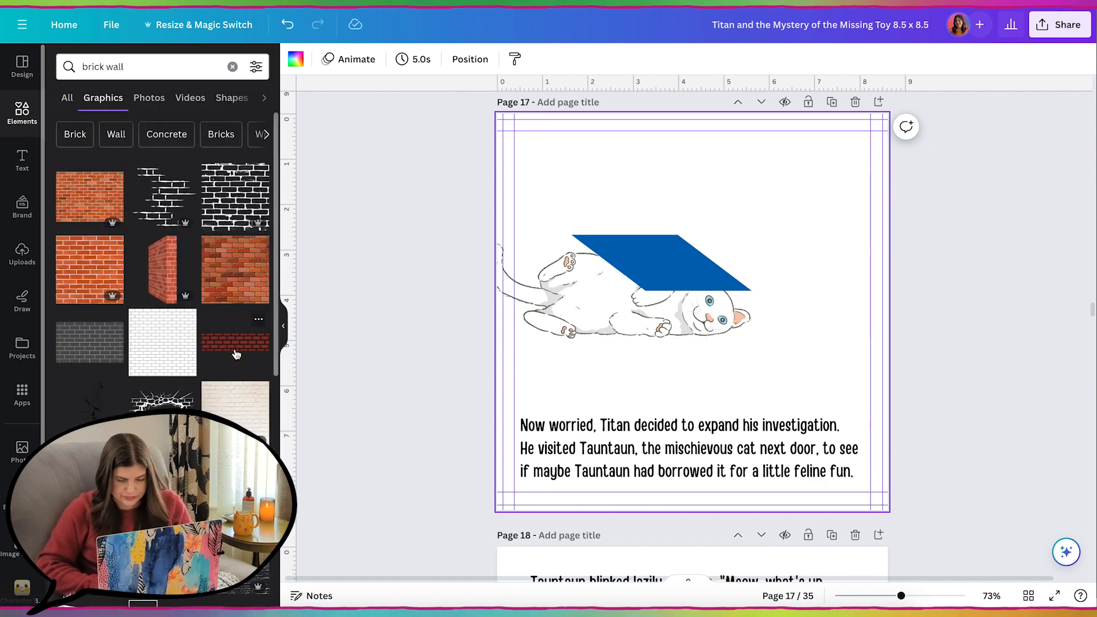
scroll(236, 353, "down", 1)
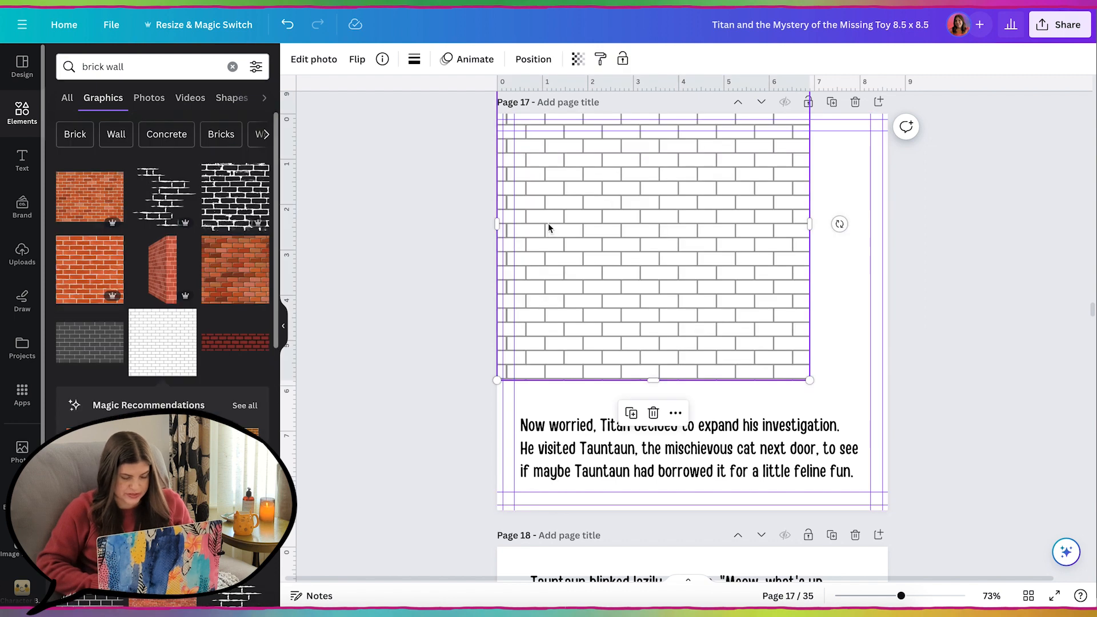
Extend the white brick wall across the full page width with a grouped duplicate, behind the cat and parallelogram
left_click_drag(548, 228, 860, 258)
left_click(906, 436)
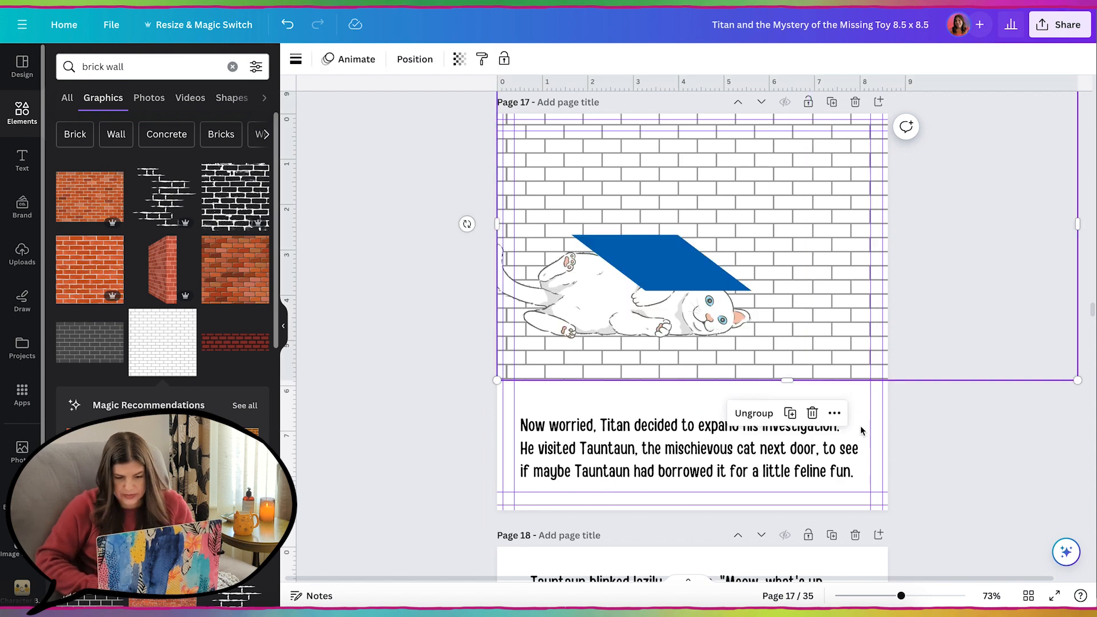
left_click(921, 470)
Try to crop the flipped lying cat on page 17
left_click(571, 294)
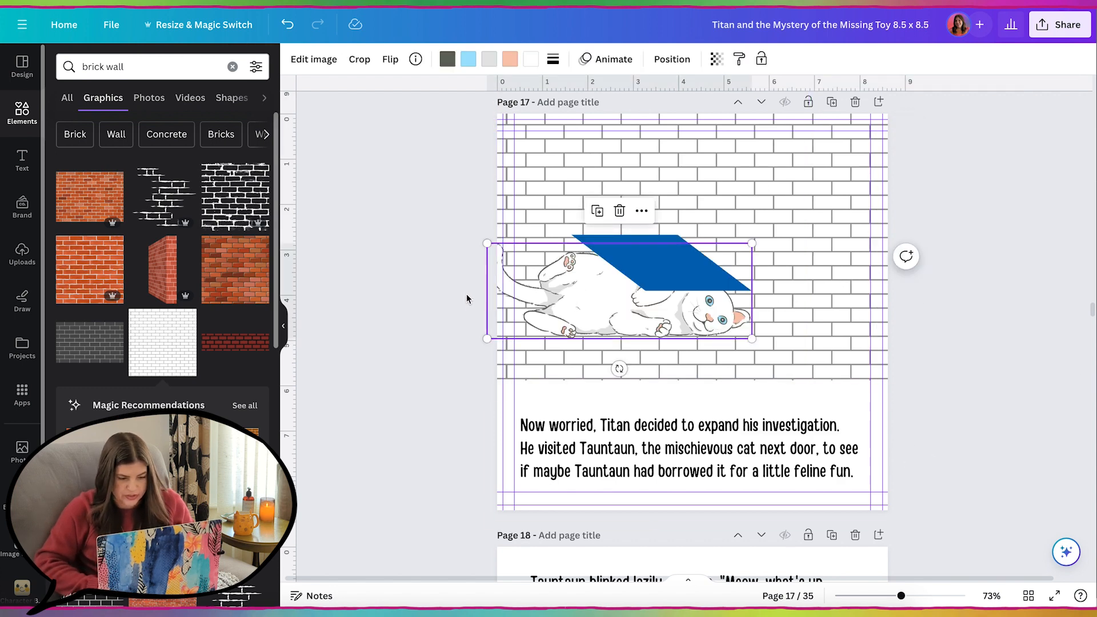
left_click(359, 59)
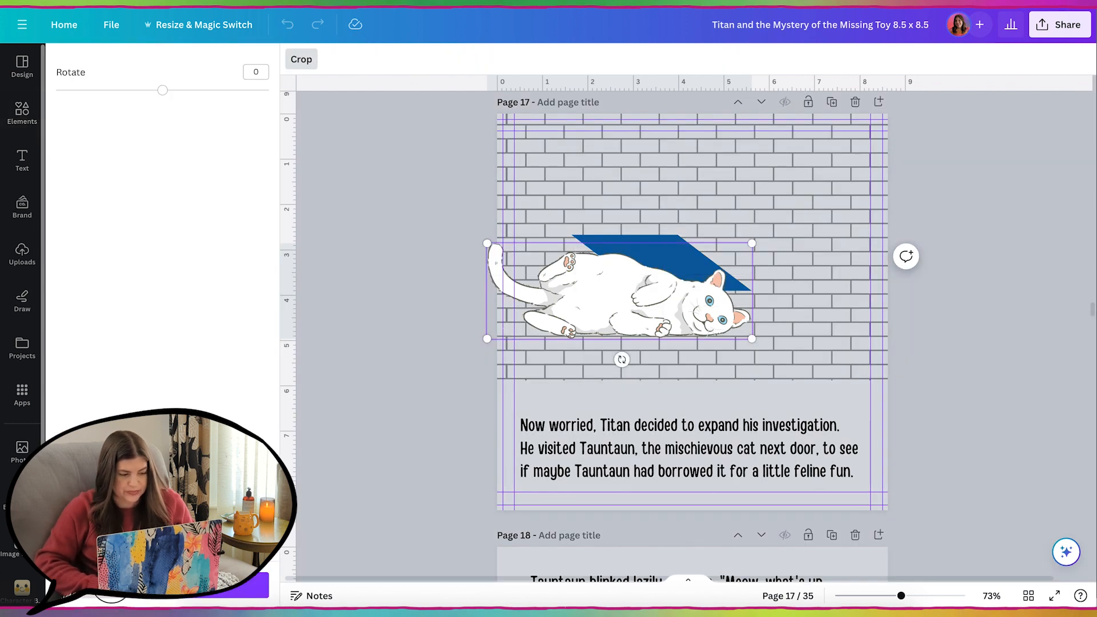
left_click(254, 585)
Flip the lying cat back to its original orientation and crop off its tail and hind legs
left_click(574, 309)
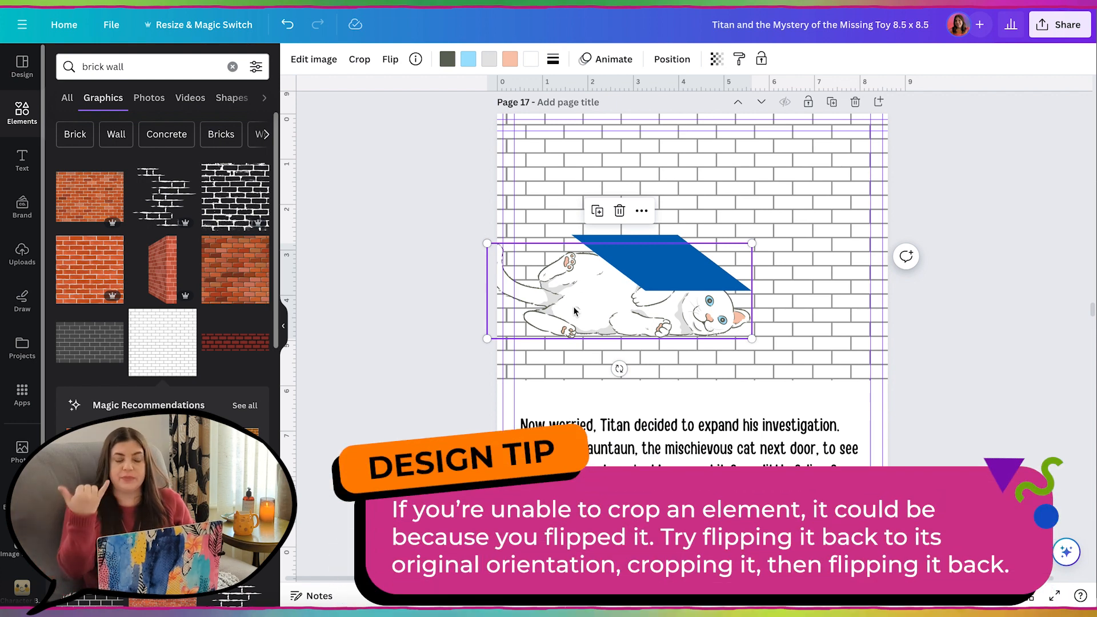
left_click(390, 59)
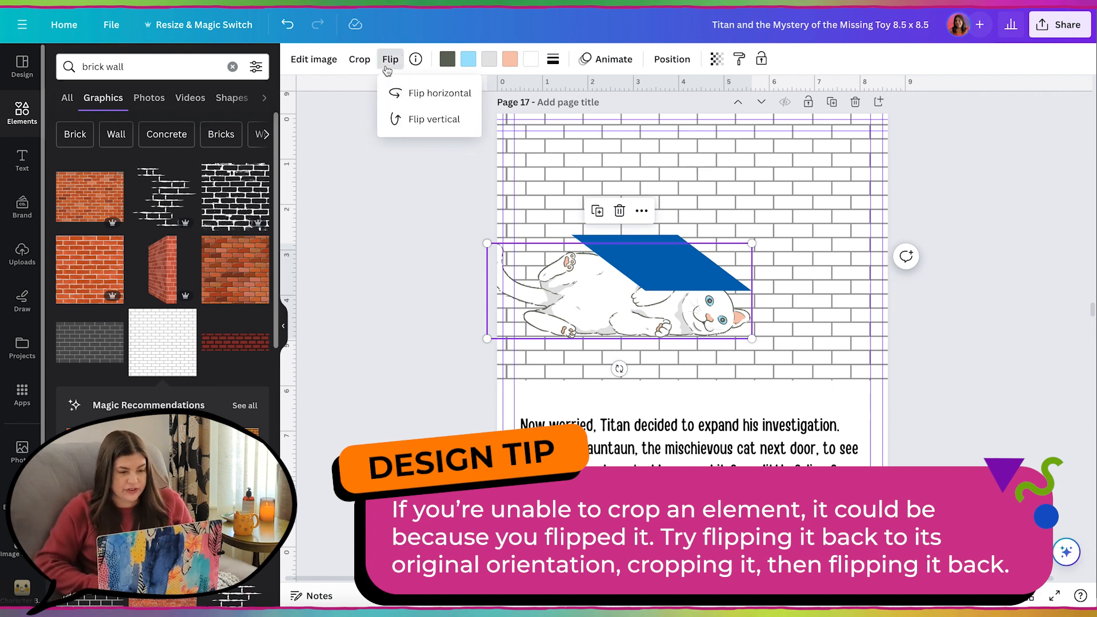
left_click(410, 96)
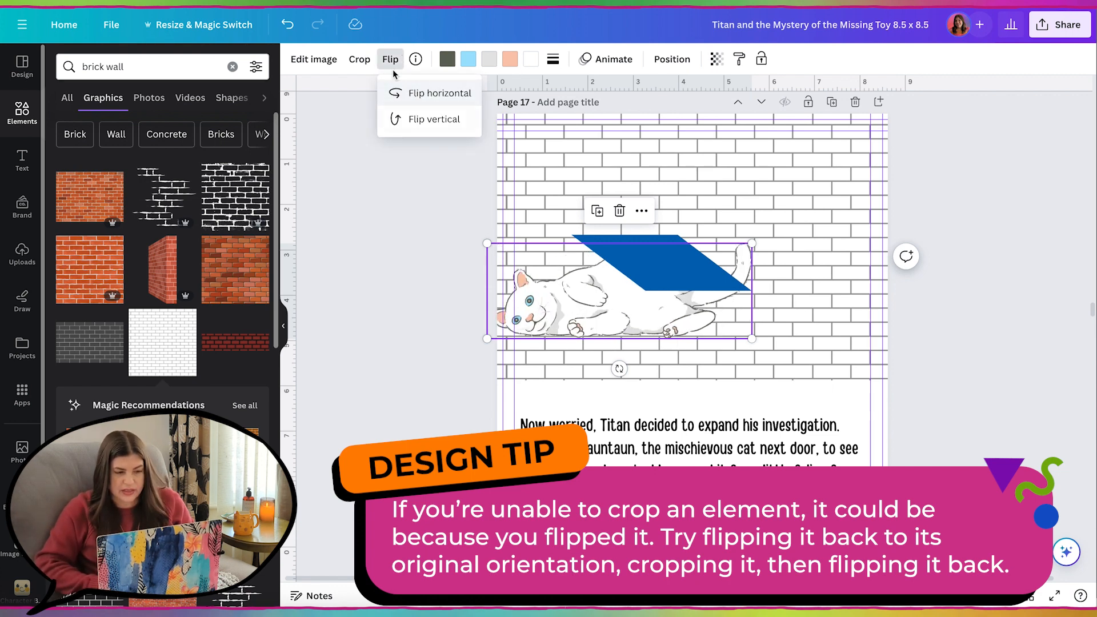
left_click(360, 58)
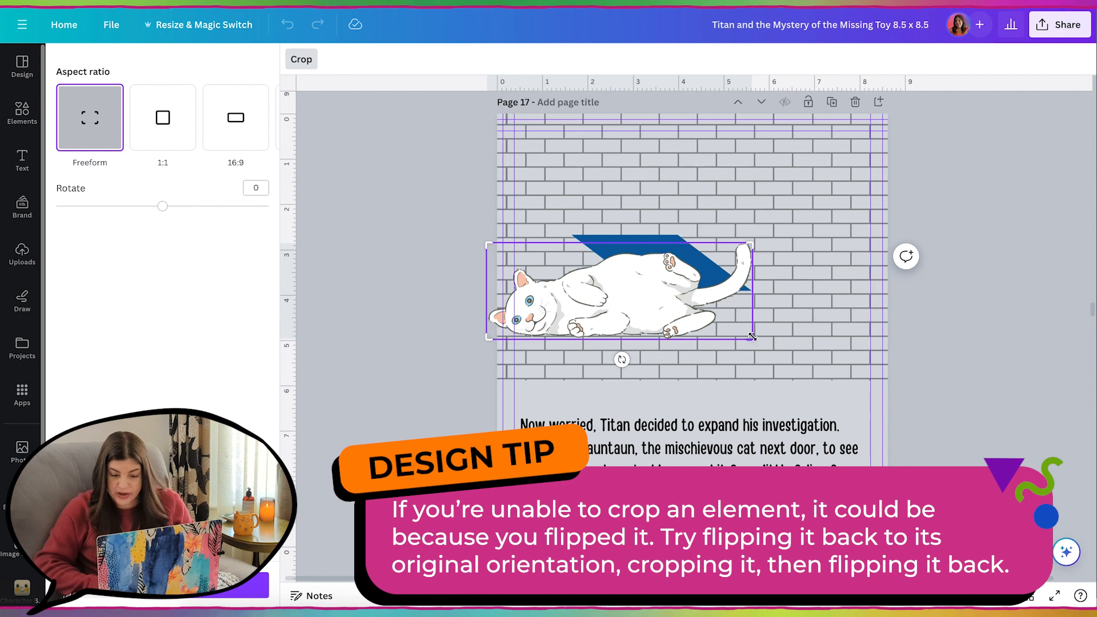
left_click_drag(752, 337, 676, 337)
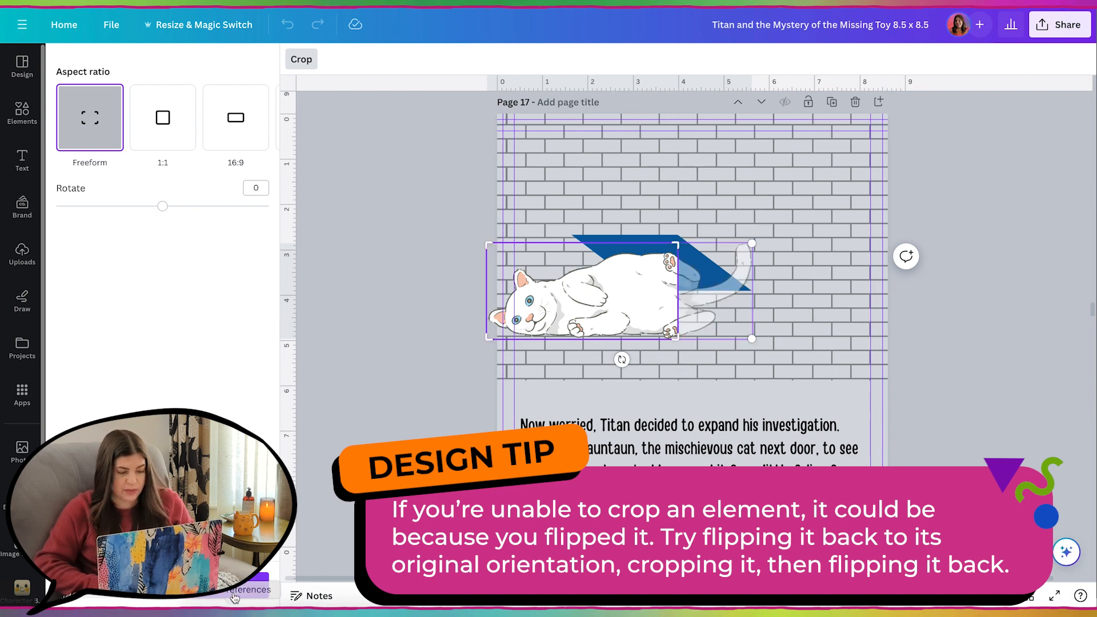
left_click(237, 594)
Flip the cropped cat horizontally again and align its cut edge with the parallelogram's upper-left corner
left_click(390, 67)
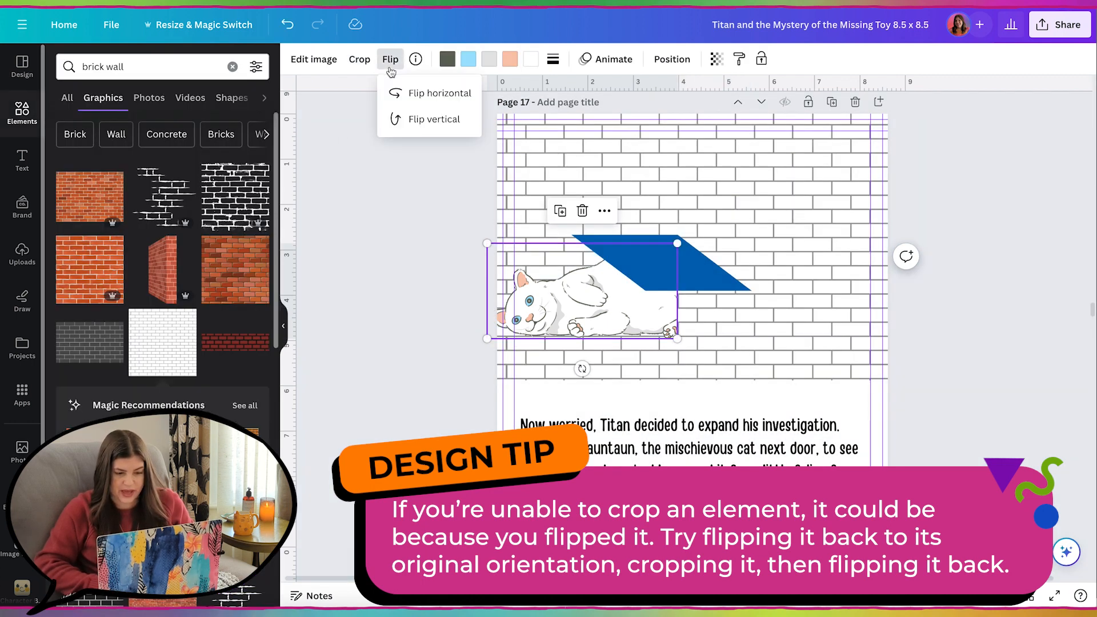
left_click(419, 93)
left_click(670, 289)
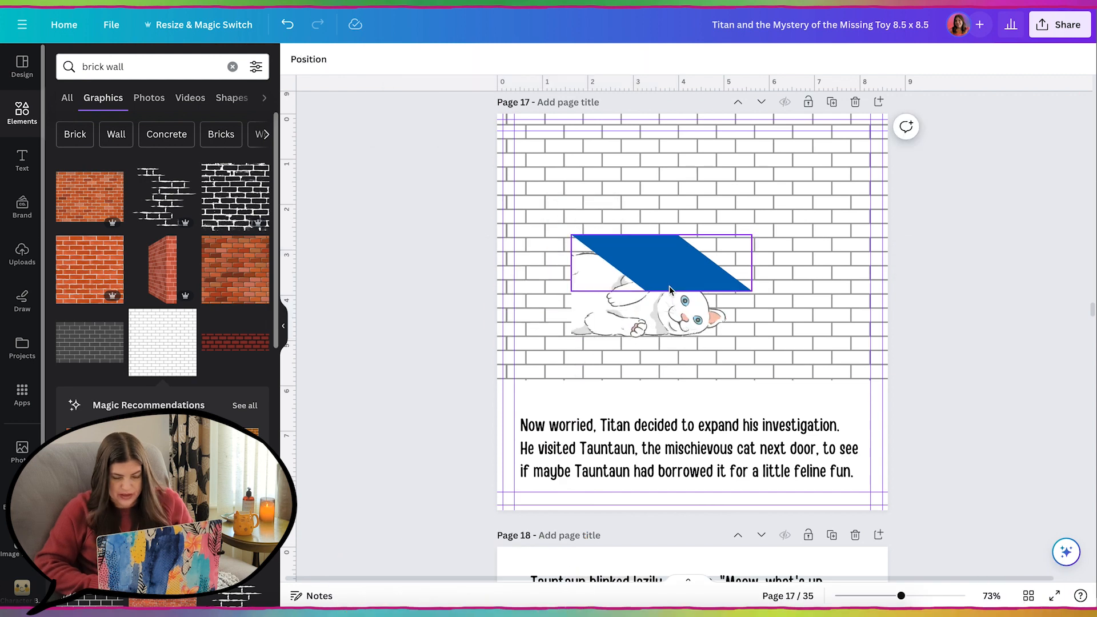
left_click(583, 301)
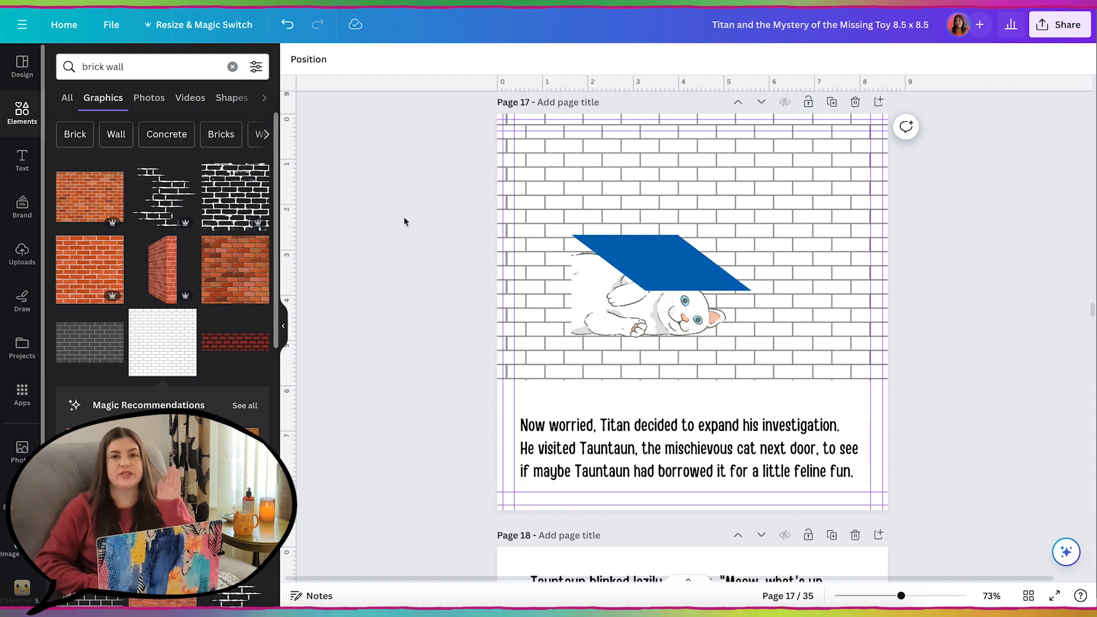
Add a square shape to page 17, align it with the parallelogram's upper-left corner, and fill it with grey
left_click(23, 119)
left_click(75, 263)
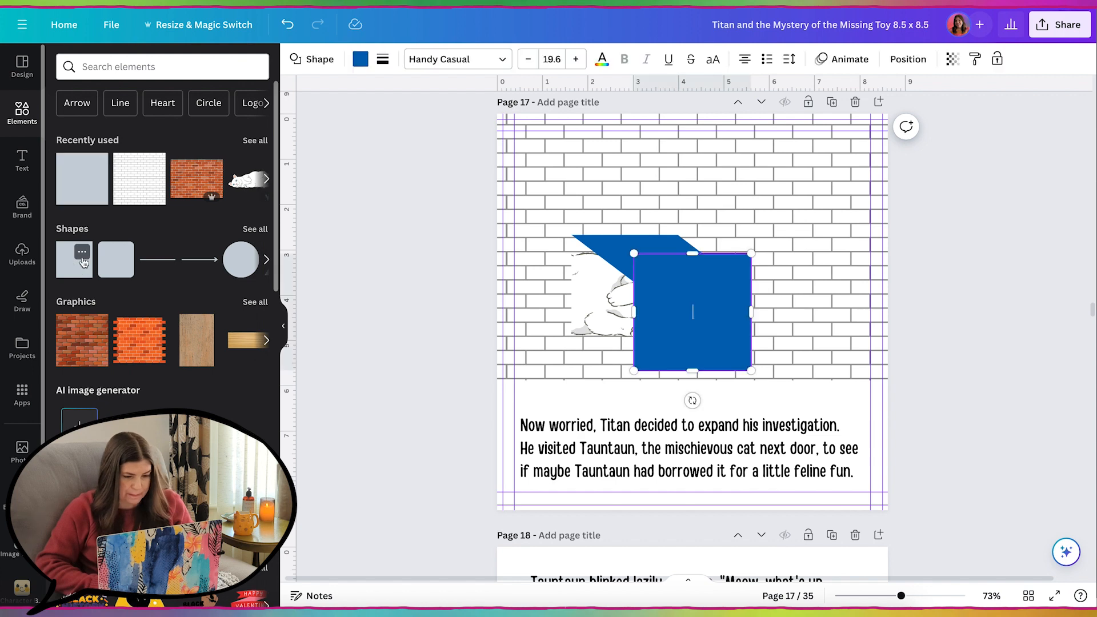
left_click_drag(654, 280, 607, 274)
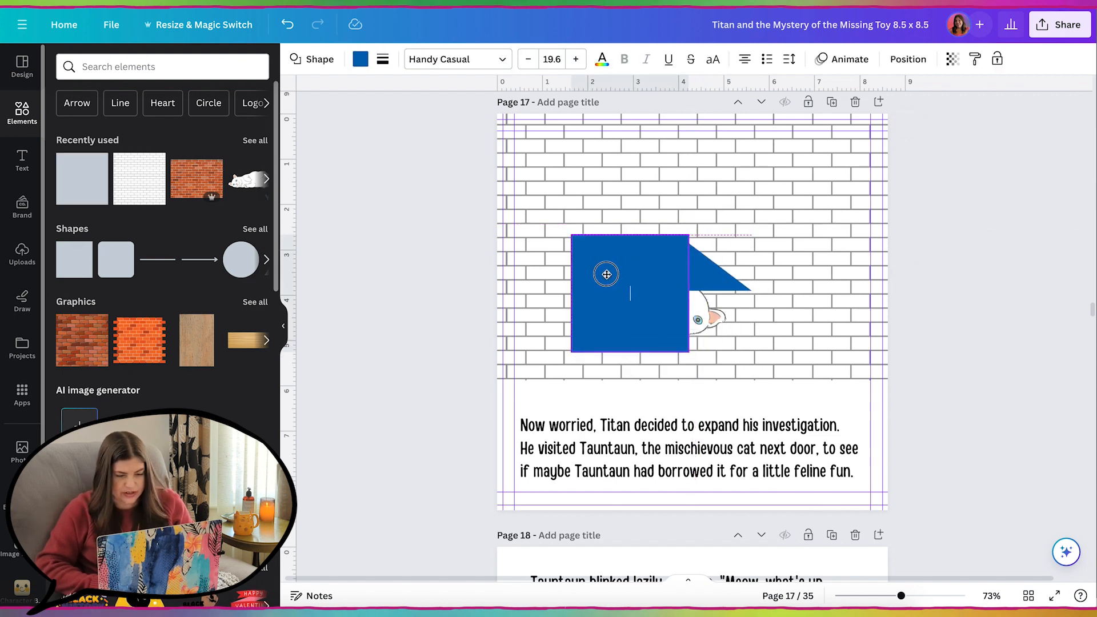
left_click(361, 59)
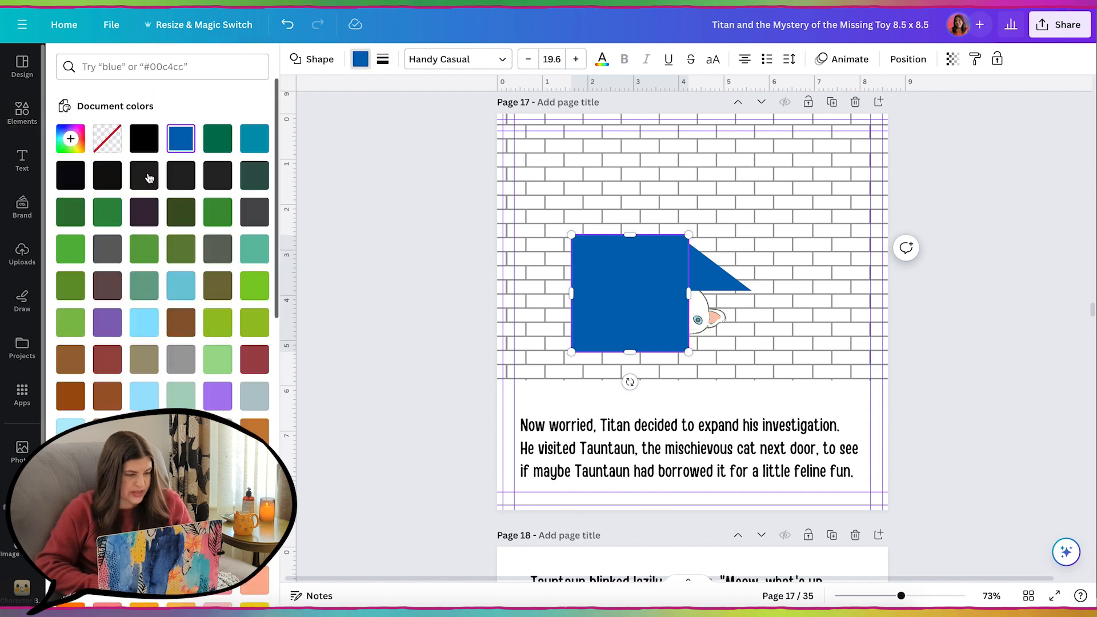
left_click(183, 359)
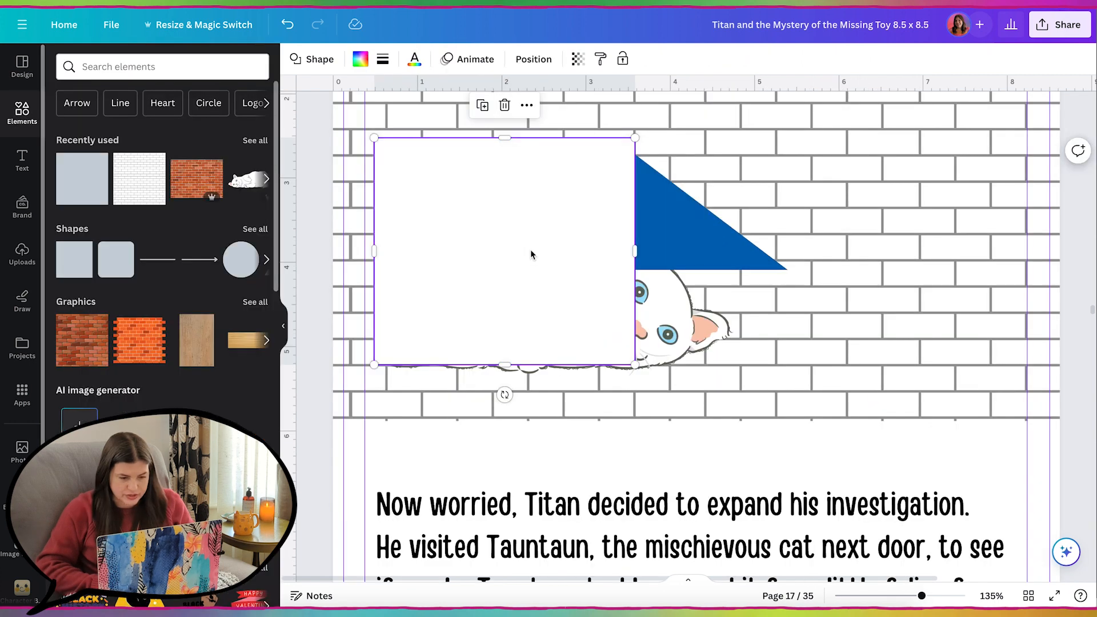
Send the larger white square behind the parallelogram, cat and grey square, and stretch its top edge slightly upward
key("super+[")
key("super+[")
key("super+[")
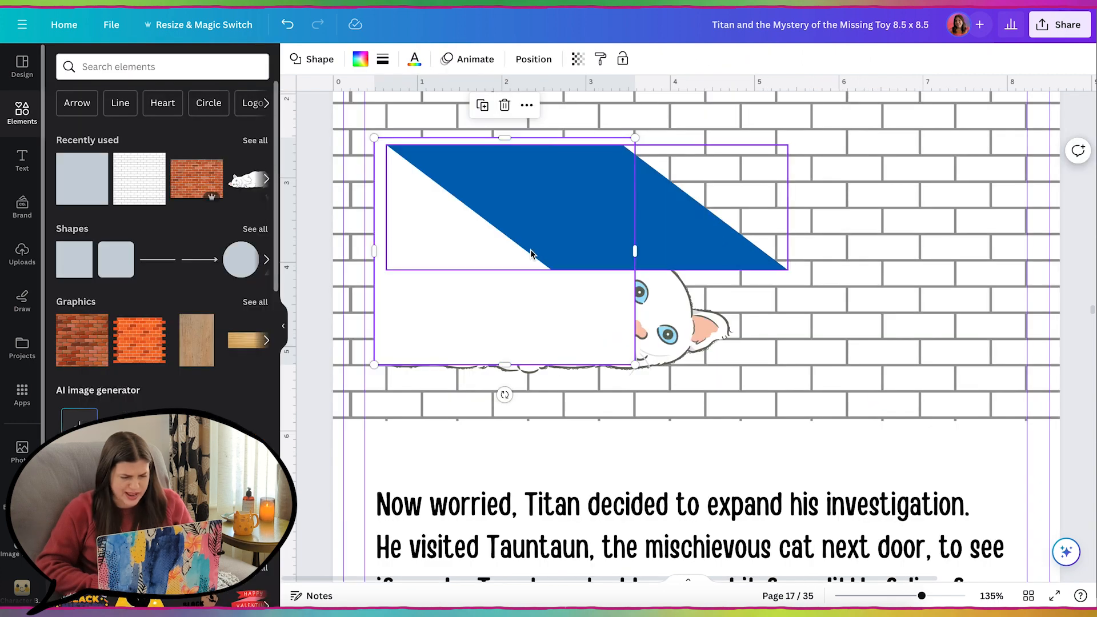
left_click_drag(505, 138, 506, 134)
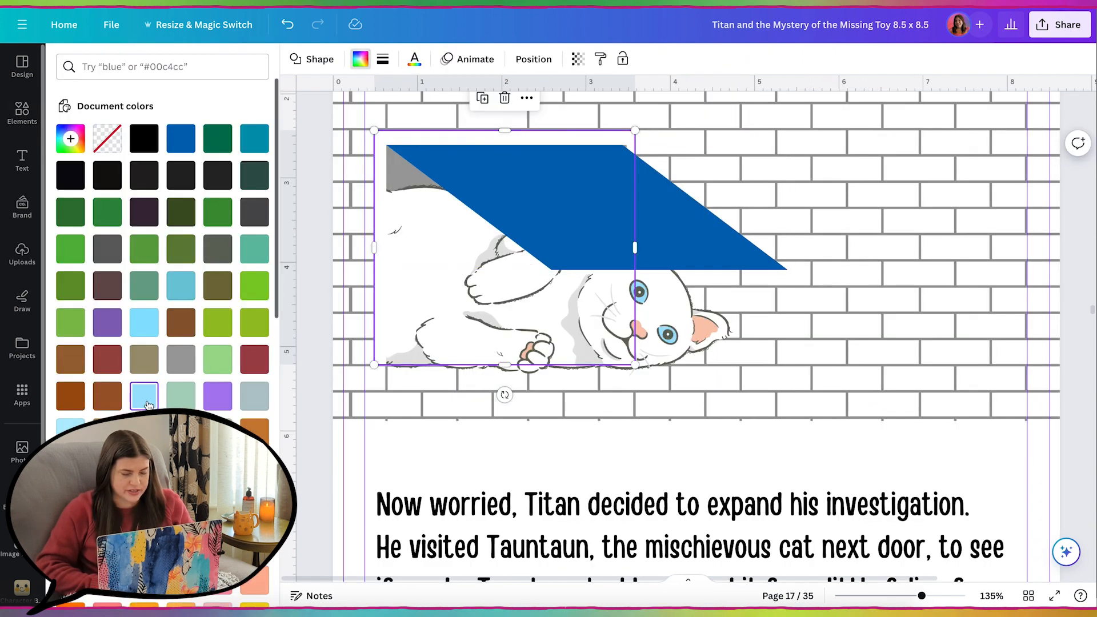
Recolor the large square behind the cat bright blue and the slanted parallelogram teal
left_click(144, 396)
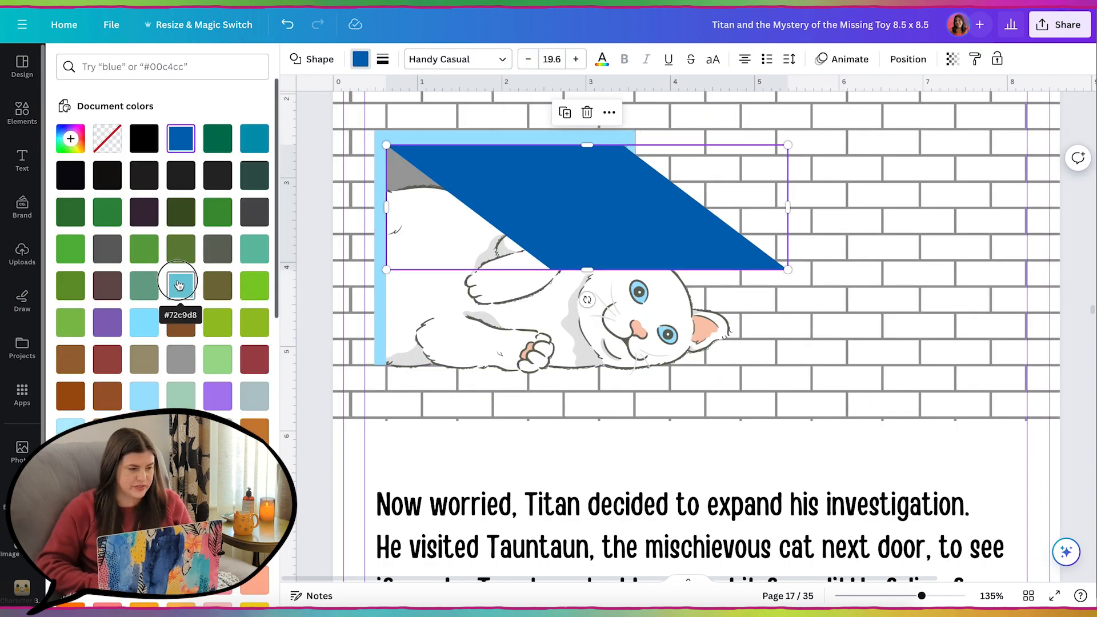
left_click(180, 286)
left_click(254, 138)
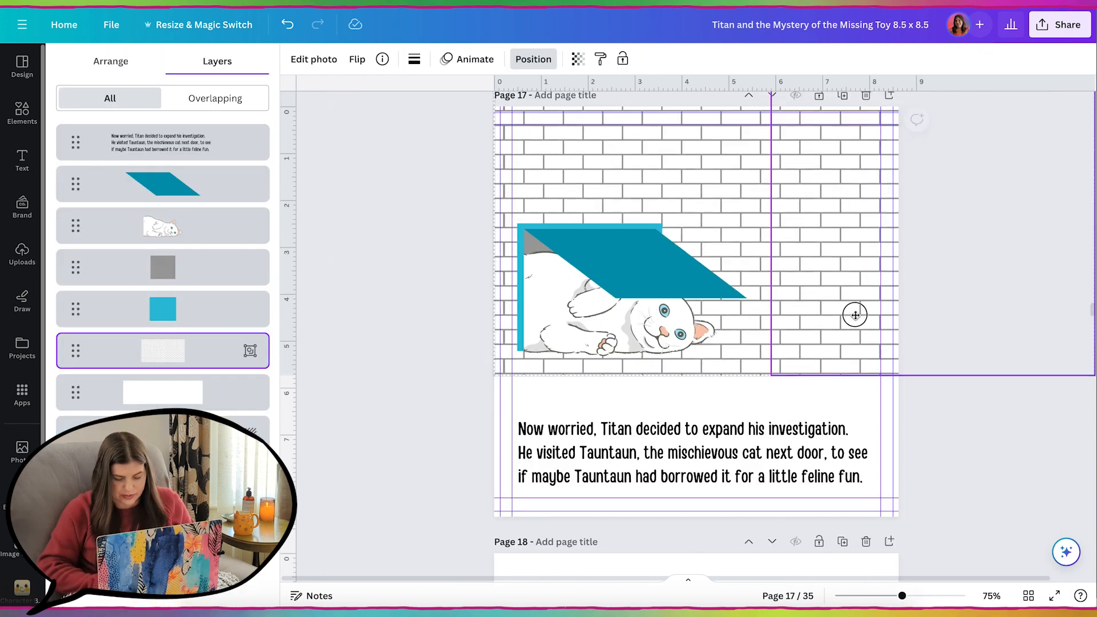
Move the brick wall up so its lower edge lines up with the bottom of the blue cat-door frame
left_click_drag(856, 314, 855, 289)
left_click(627, 361)
scroll(842, 430, "right", 1)
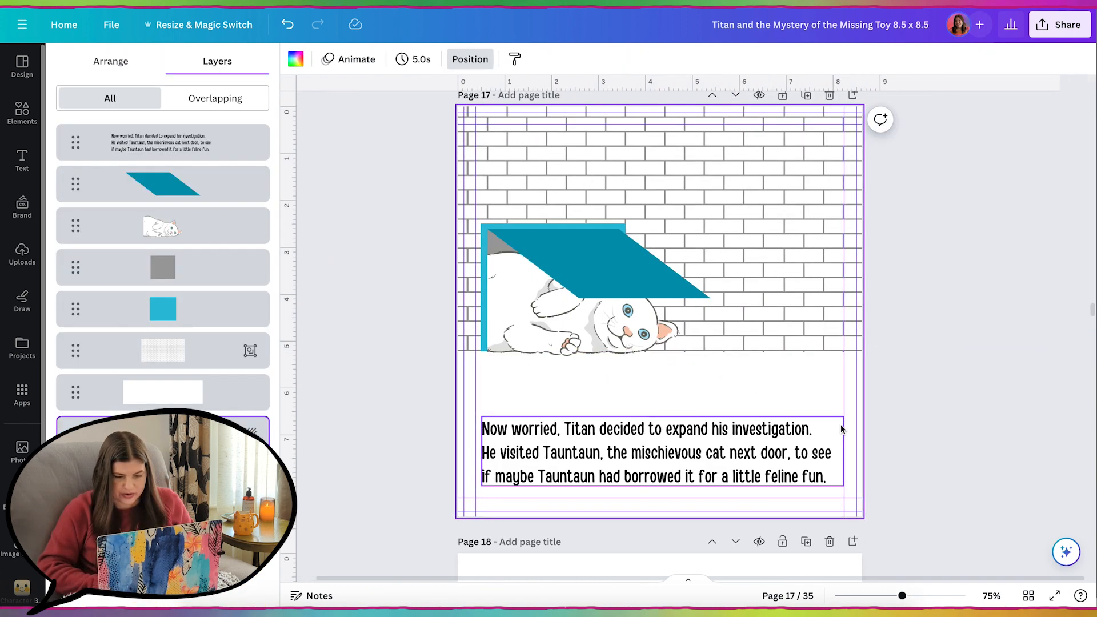
Copy the standing black dog from page 3 onto page 17
scroll(449, 310, "up", 3)
scroll(449, 308, "up", 10)
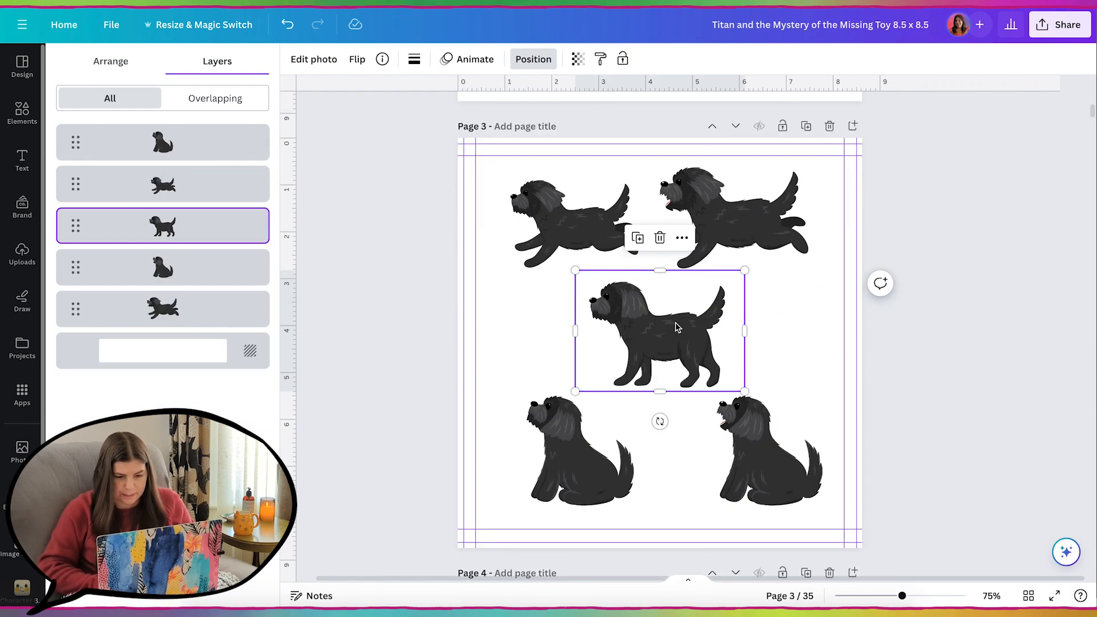
scroll(676, 327, "down", 10)
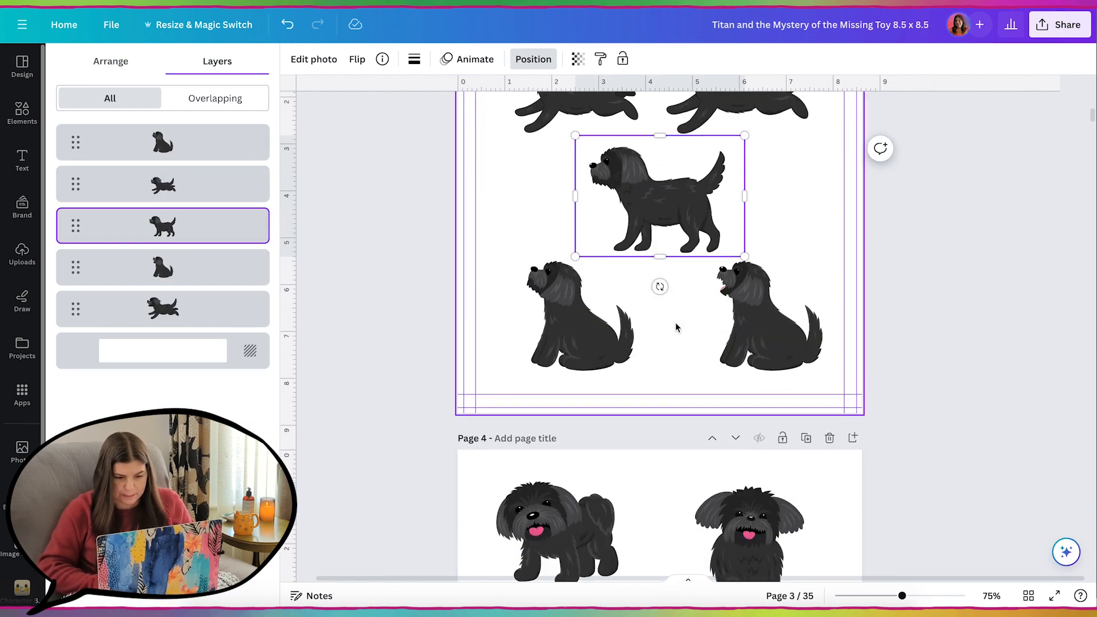
scroll(676, 327, "down", 5)
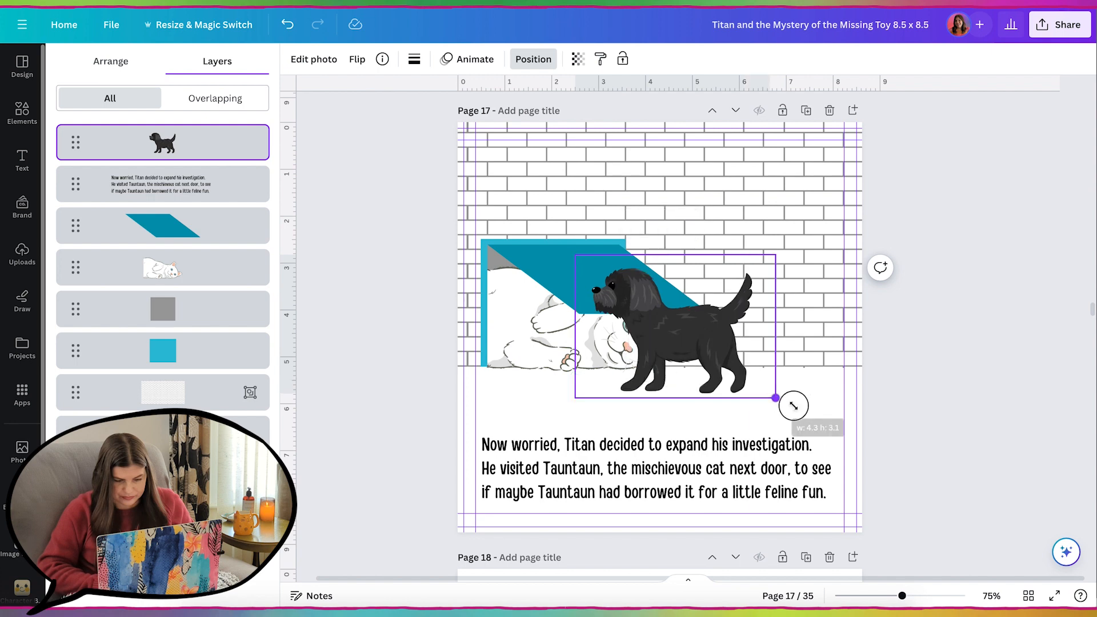
Enlarge the black dog and place it facing the cat, with its hindquarters beyond the right edge of page 17
left_click_drag(791, 399, 854, 447)
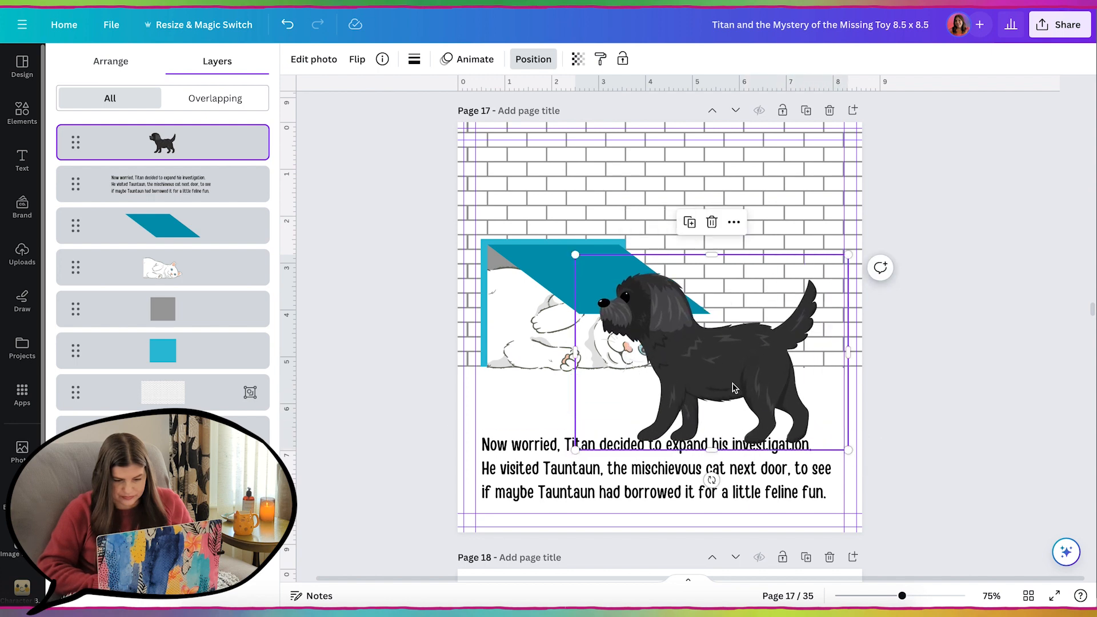
left_click_drag(734, 387, 854, 334)
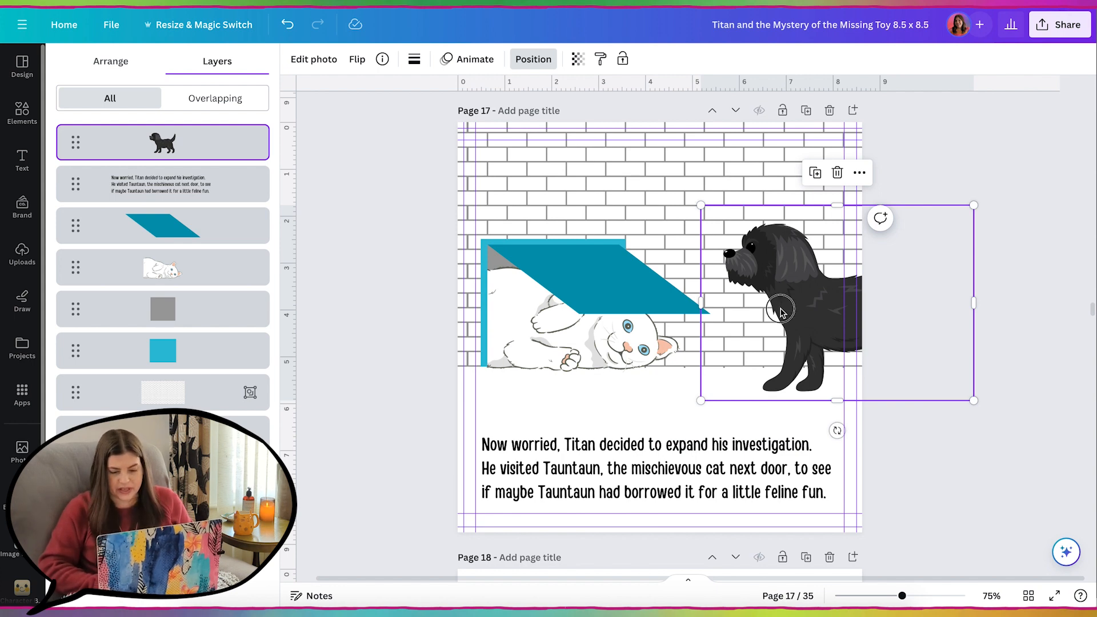
left_click_drag(781, 312, 776, 302)
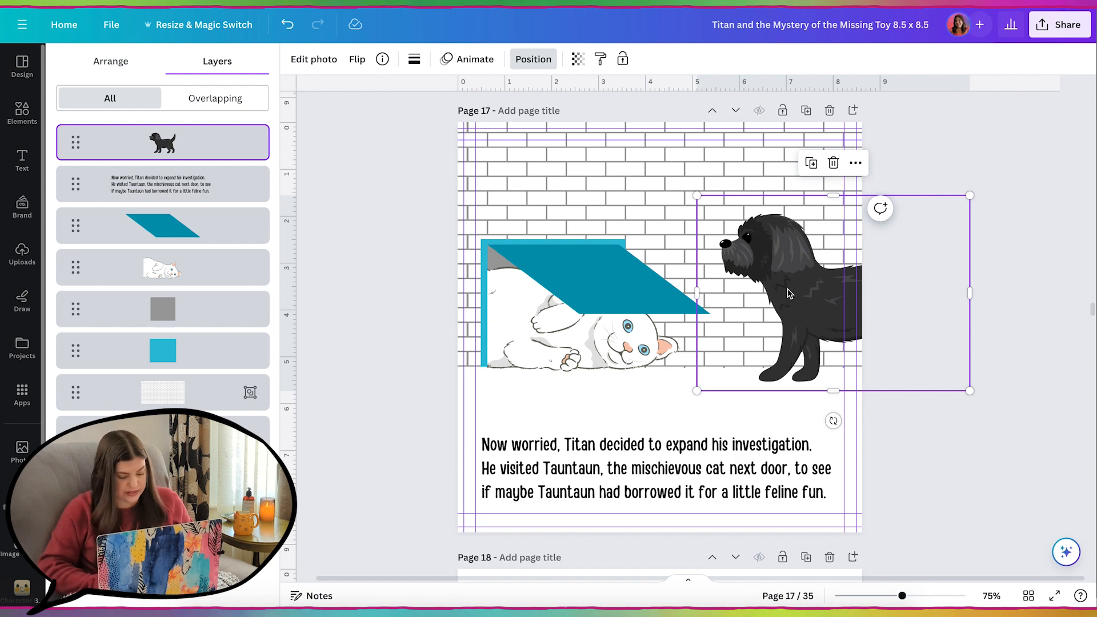
Duplicate the black dog, crop the copy down to its head, and tilt it downward over the original dog's head
left_click_drag(788, 294, 575, 276)
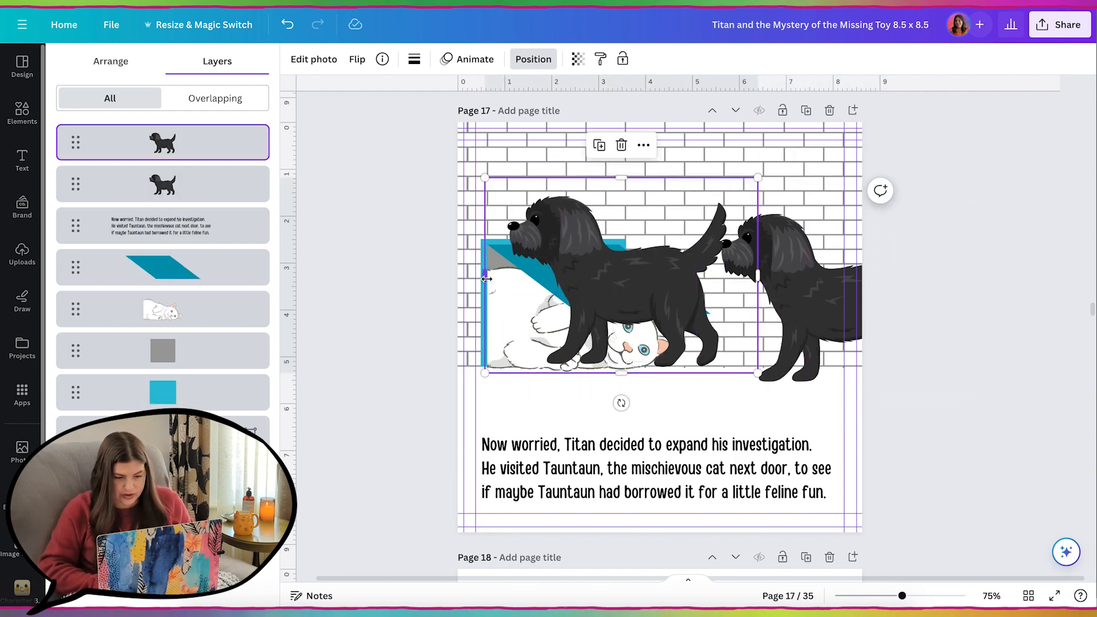
left_click_drag(756, 276, 606, 298)
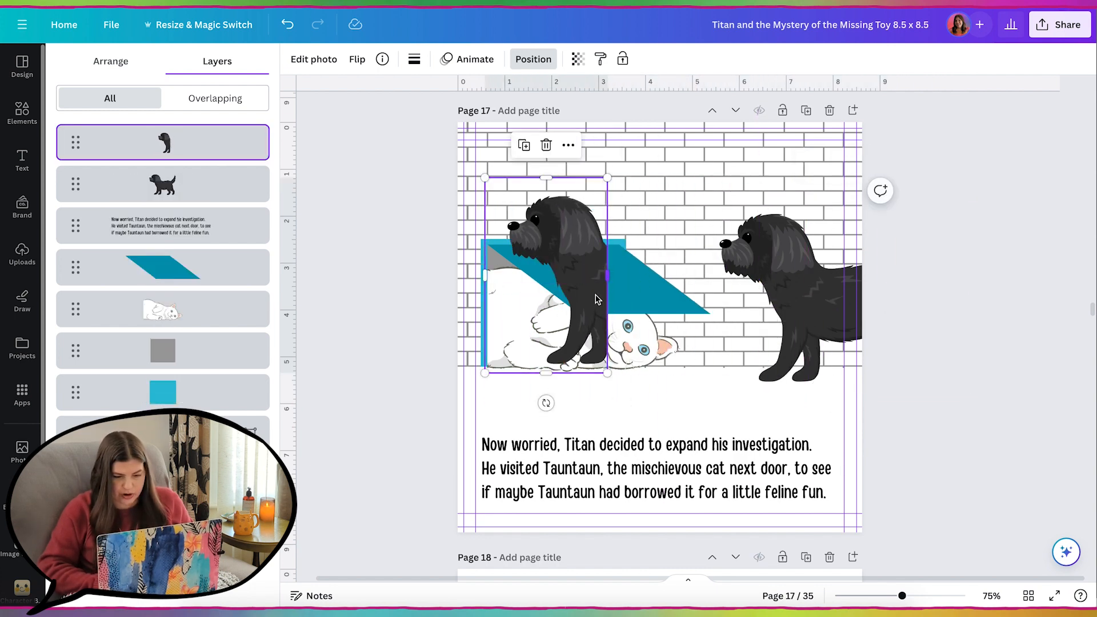
left_click_drag(546, 372, 547, 263)
left_click_drag(551, 222, 746, 293)
left_click_drag(742, 376, 774, 370)
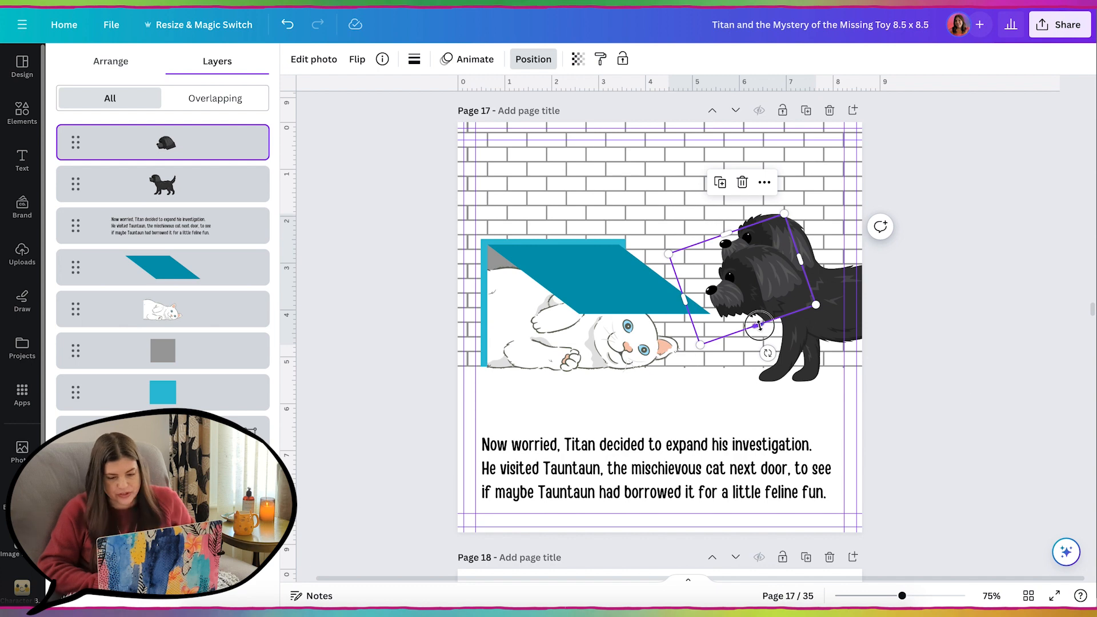
Move the original dog clear of the tilted head and remove its head and neck with Magic Eraser
left_click(828, 292)
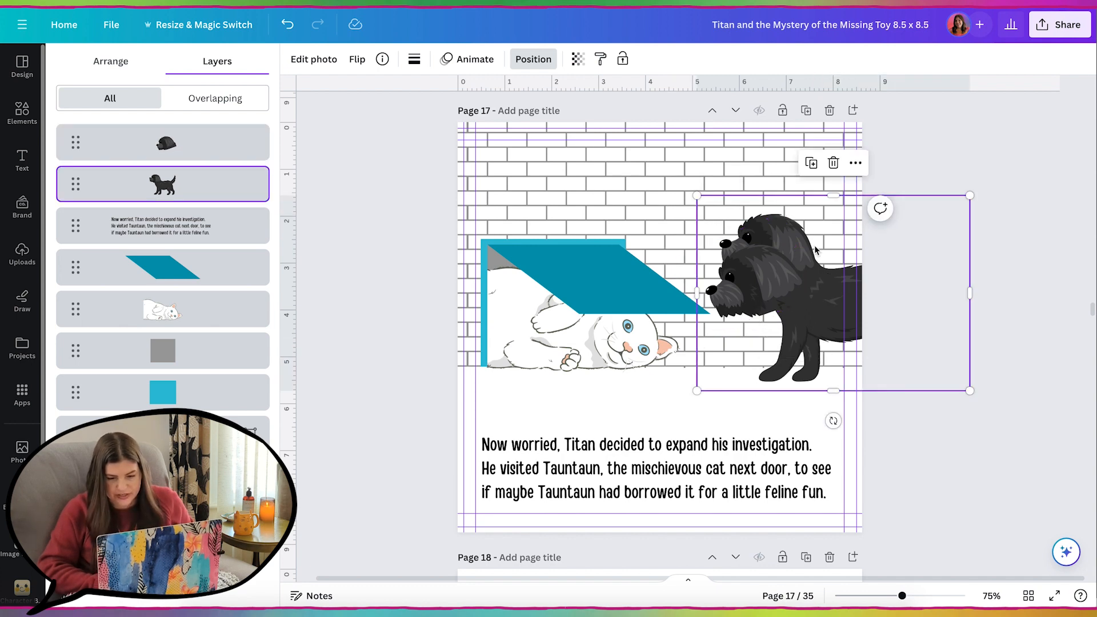
left_click_drag(827, 330, 653, 329)
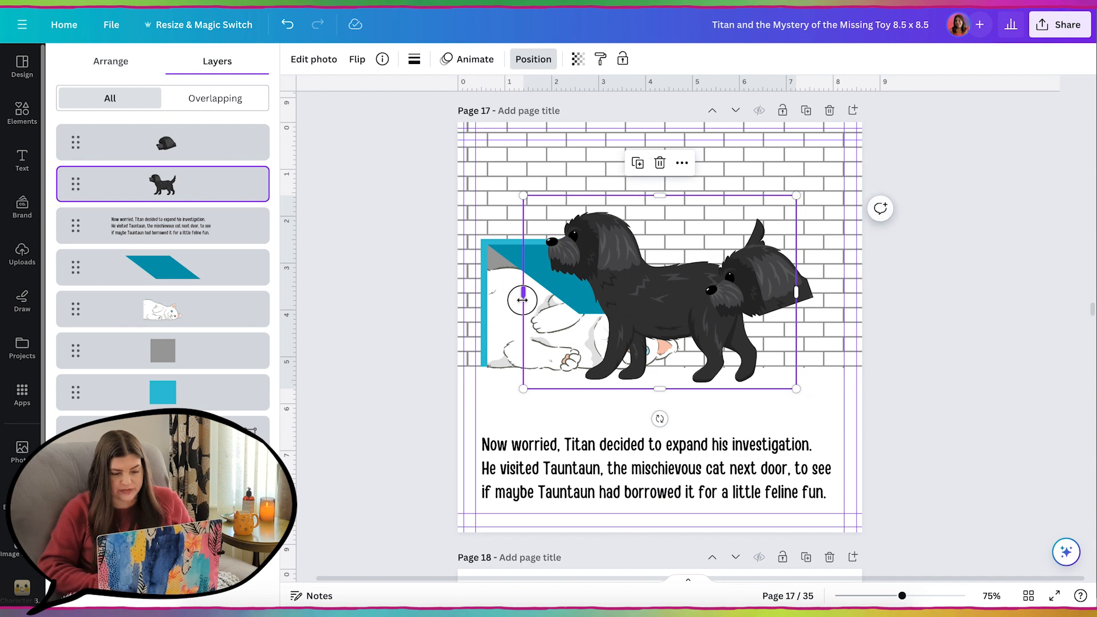
mouse_move(522, 299)
left_mouse_down()
mouse_move(620, 306)
mouse_move(535, 311)
left_mouse_up()
left_click_drag(632, 274, 628, 258)
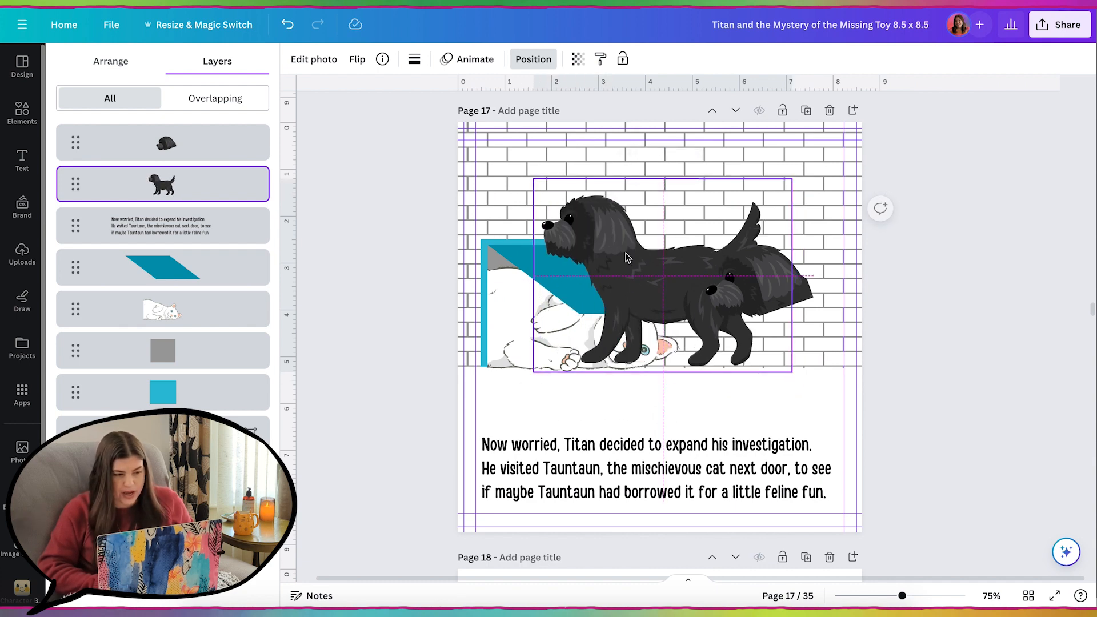
left_click(318, 60)
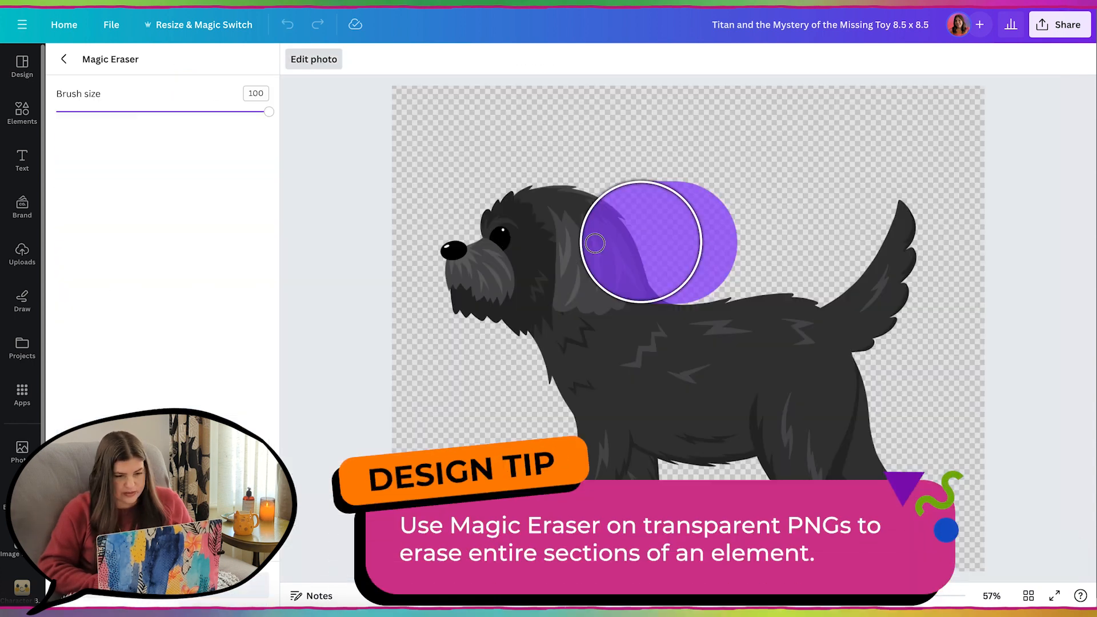
left_click_drag(591, 243, 366, 260)
left_click_drag(474, 349, 597, 238)
left_click(64, 59)
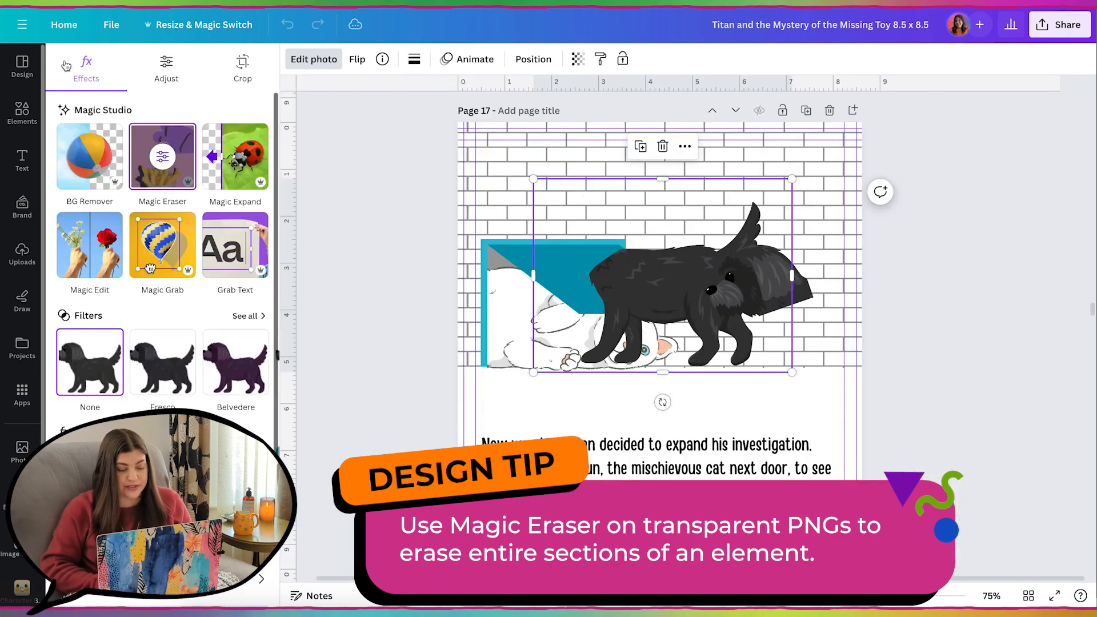
Place the headless body back beyond the page's right edge, fit the tilted head on it, and trim the head's lower crop
left_click_drag(623, 293, 788, 324)
left_click_drag(754, 275, 749, 290)
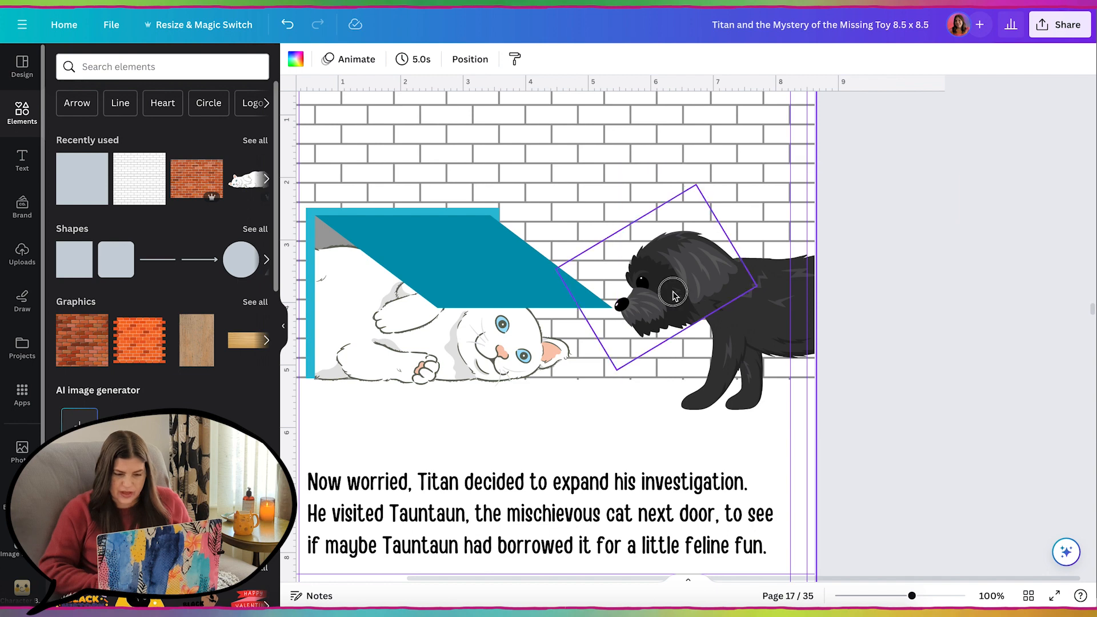
left_click(674, 293)
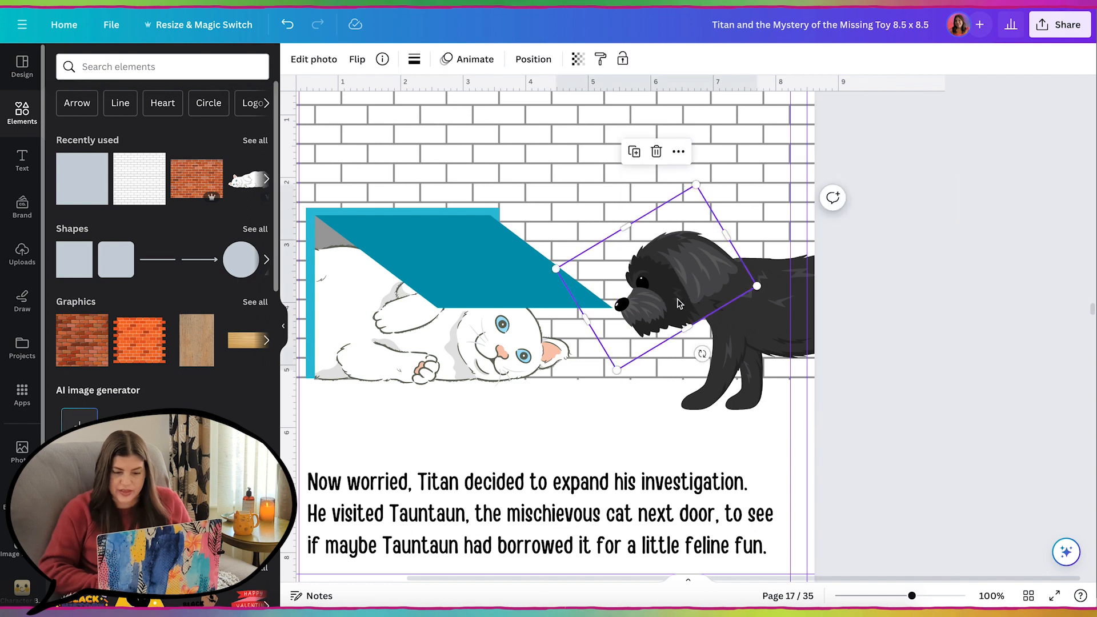
scroll(686, 329, "up", 5)
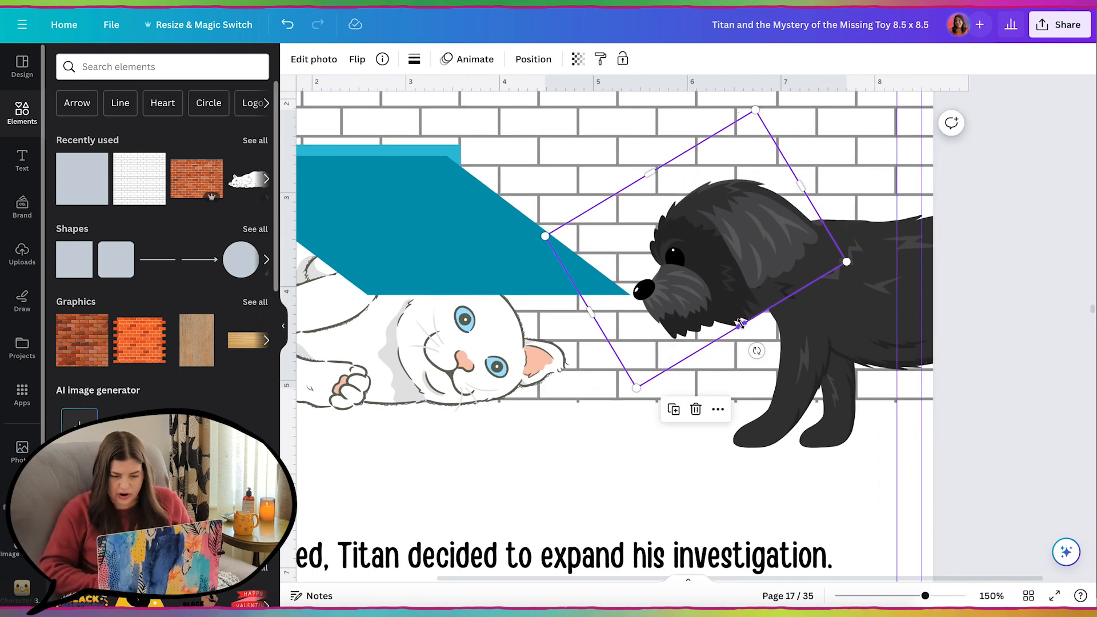
left_click_drag(740, 320, 734, 310)
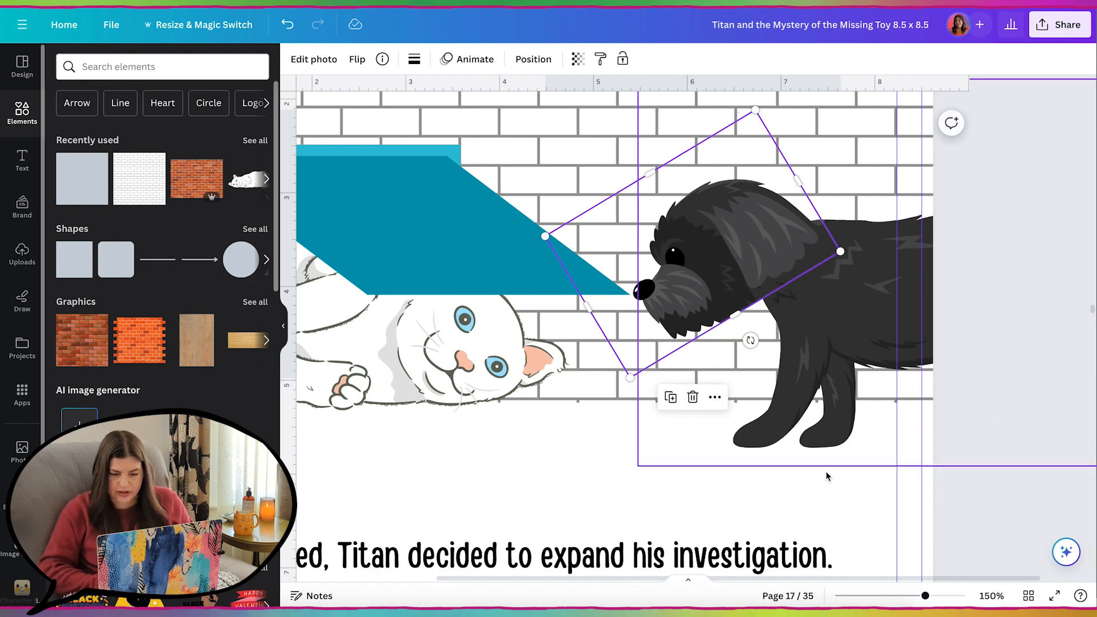
Add an inverted triangle, shrink it to fur-tuft size under the dog's head, and match its color to the dark head fur
left_click(731, 330)
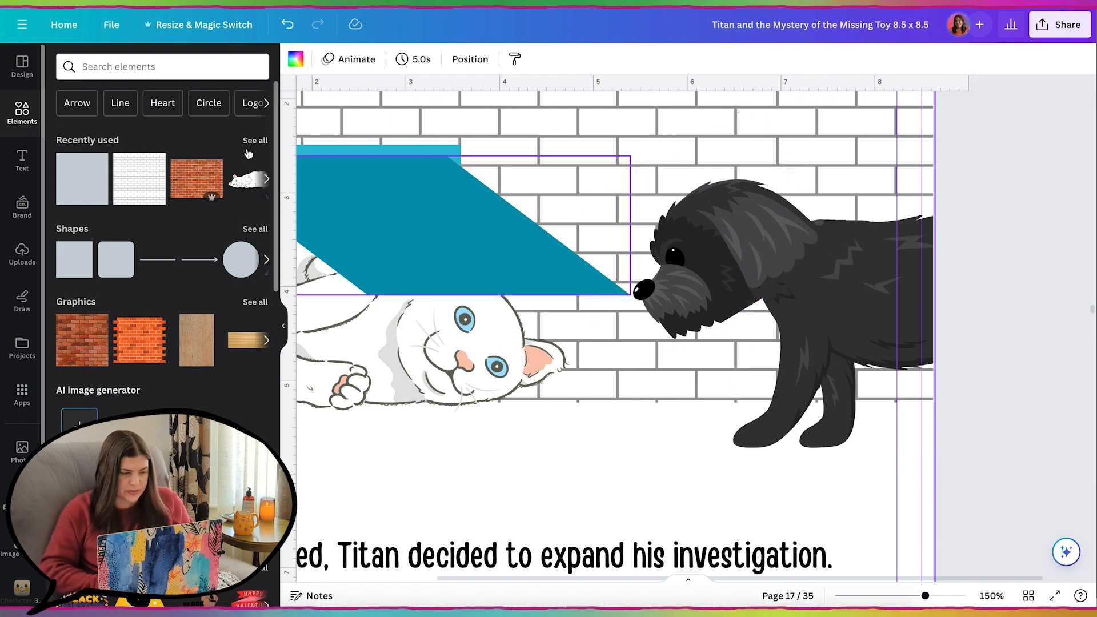
left_click(255, 228)
left_click(245, 313)
left_click_drag(647, 215, 420, 404)
left_click_drag(428, 457, 658, 421)
left_click(361, 59)
left_click(233, 301)
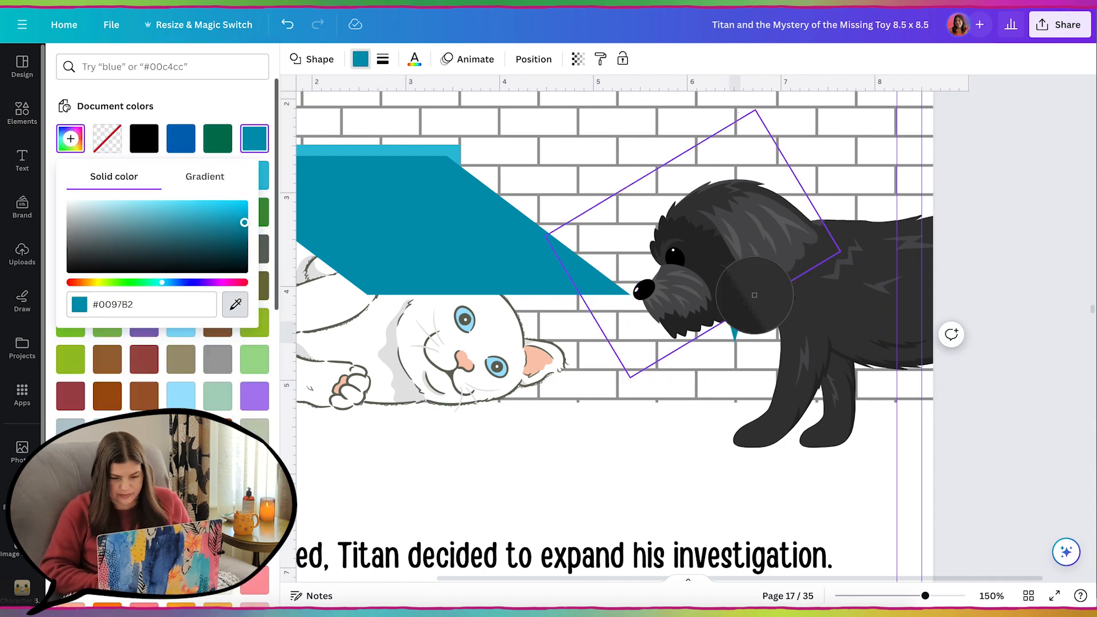
Give the small dark triangle a corner rounding of 6 and arrange copies of it as fur tufts along the head's lower edge
left_click_drag(383, 179, 393, 181)
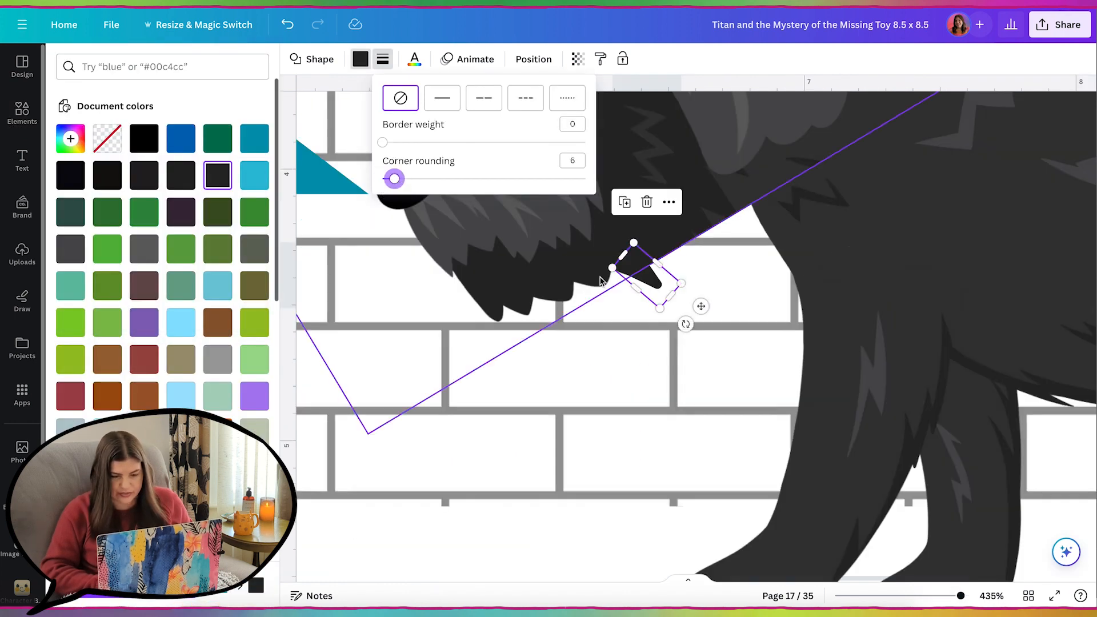
left_click_drag(700, 307, 713, 293)
left_click_drag(670, 253, 688, 235)
left_click_drag(670, 262, 714, 233)
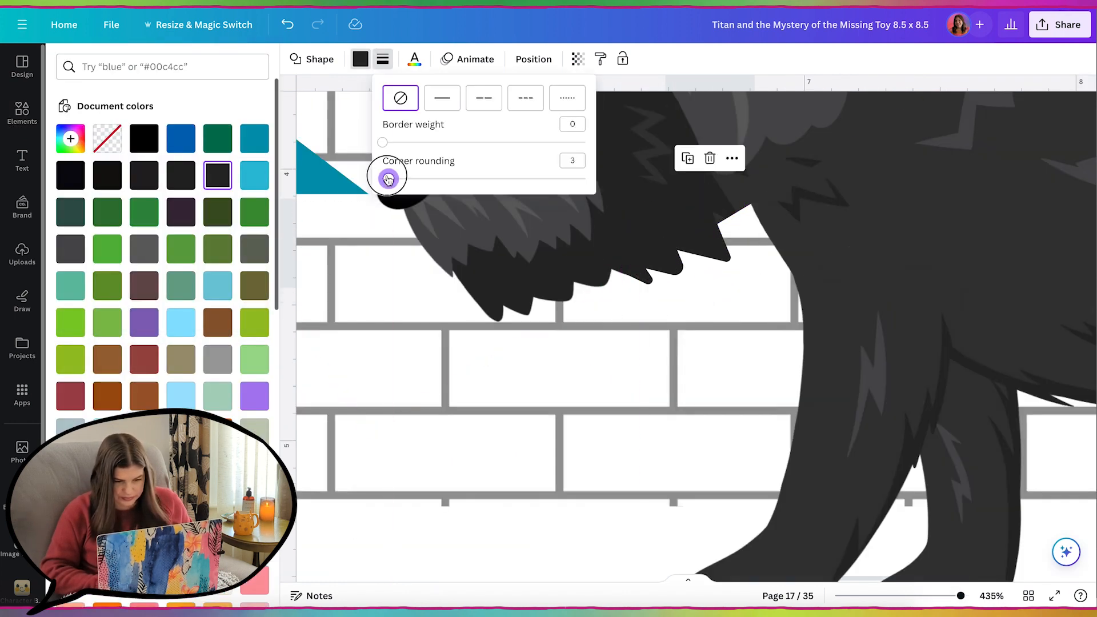
left_click_drag(725, 285, 674, 177)
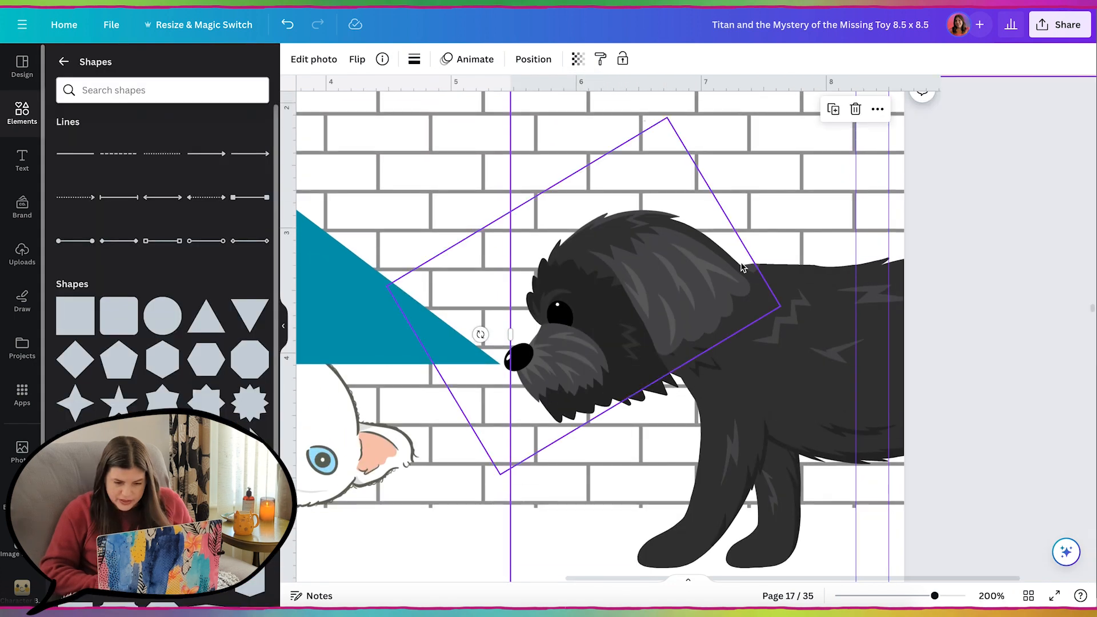
Search the graphics for "curve" and add the plain, gently curved line to page 17
scroll(751, 280, "up", 8)
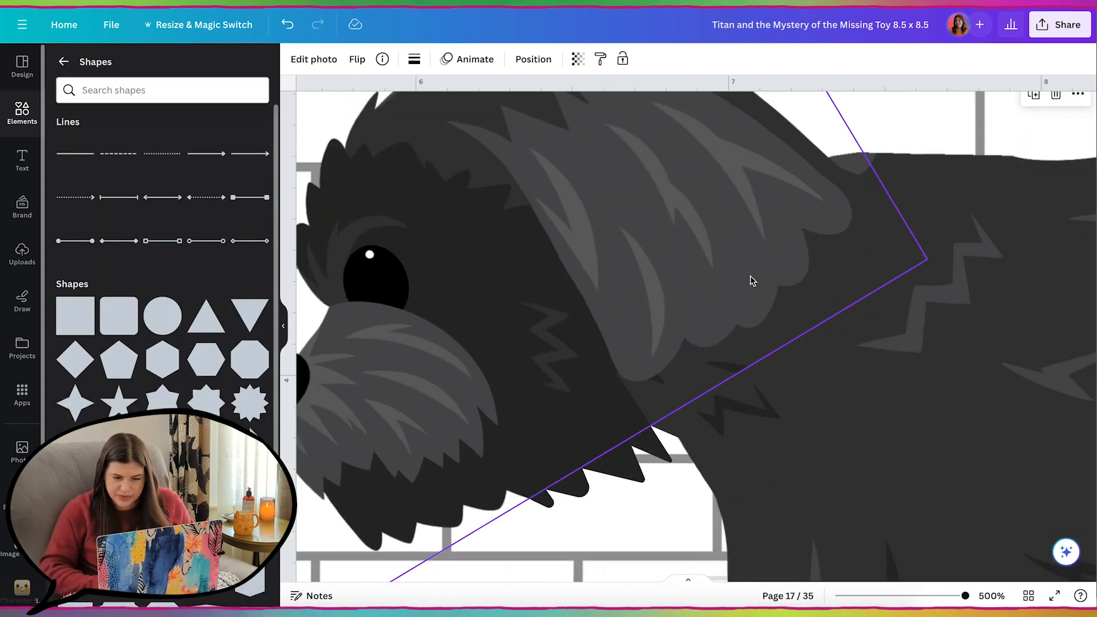
scroll(750, 279, "right", 2)
scroll(749, 280, "up", 2)
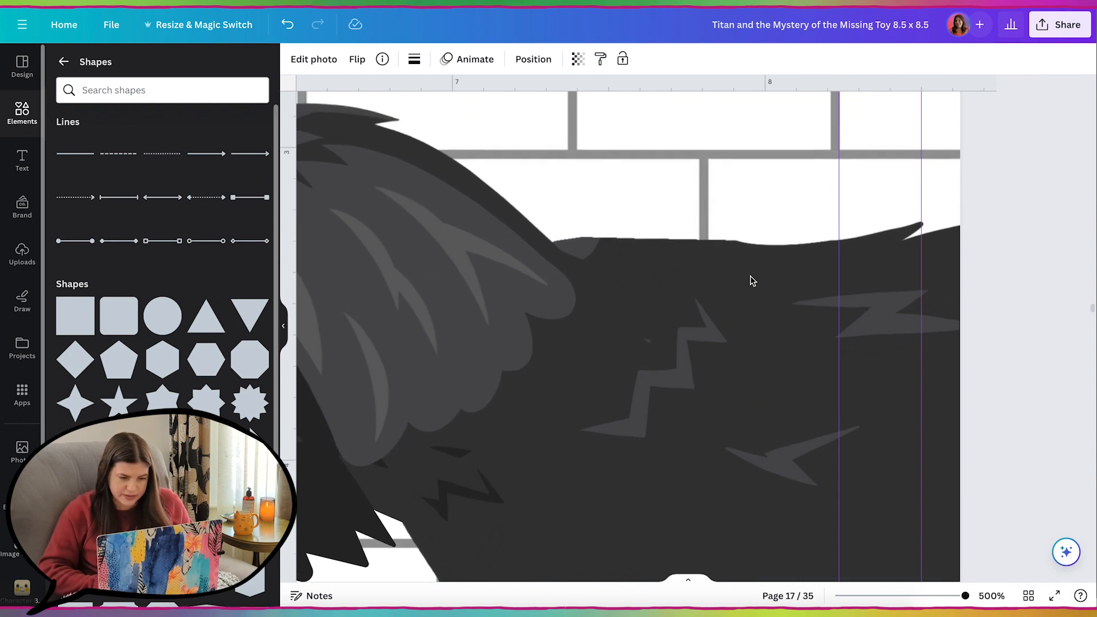
left_click(63, 61)
left_click(116, 68)
type("curv")
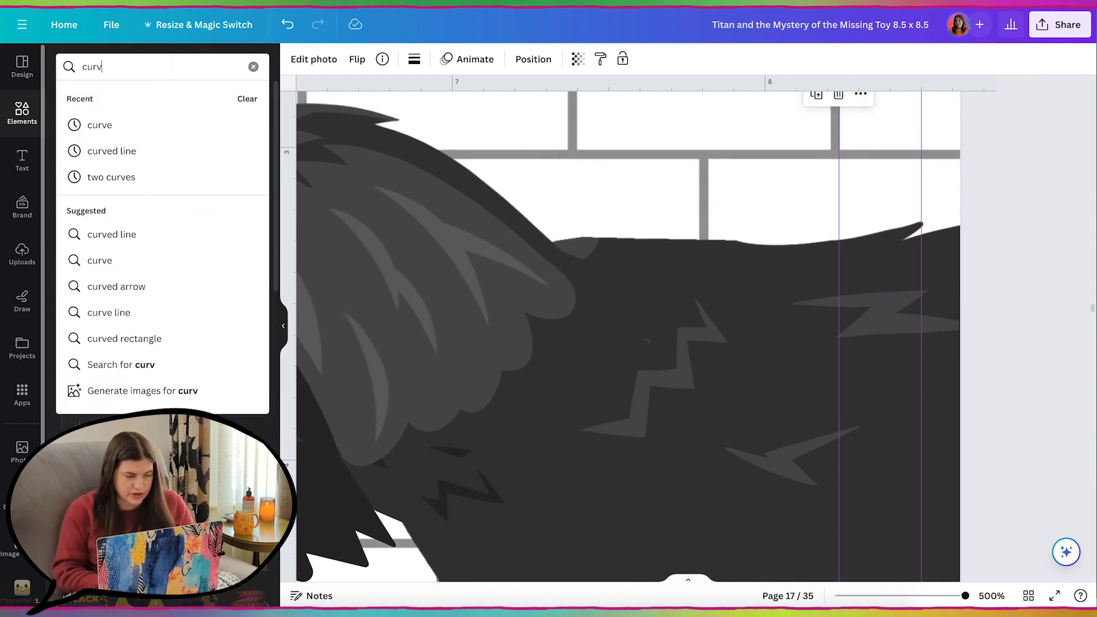
type("e")
key("Return")
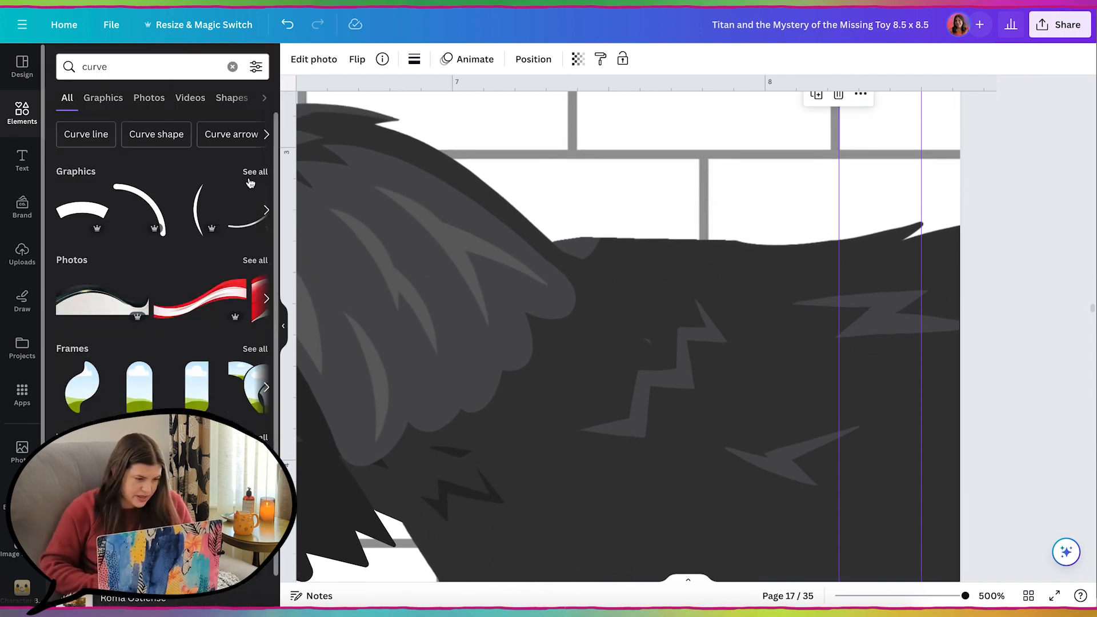
left_click(250, 183)
scroll(208, 375, "down", 10)
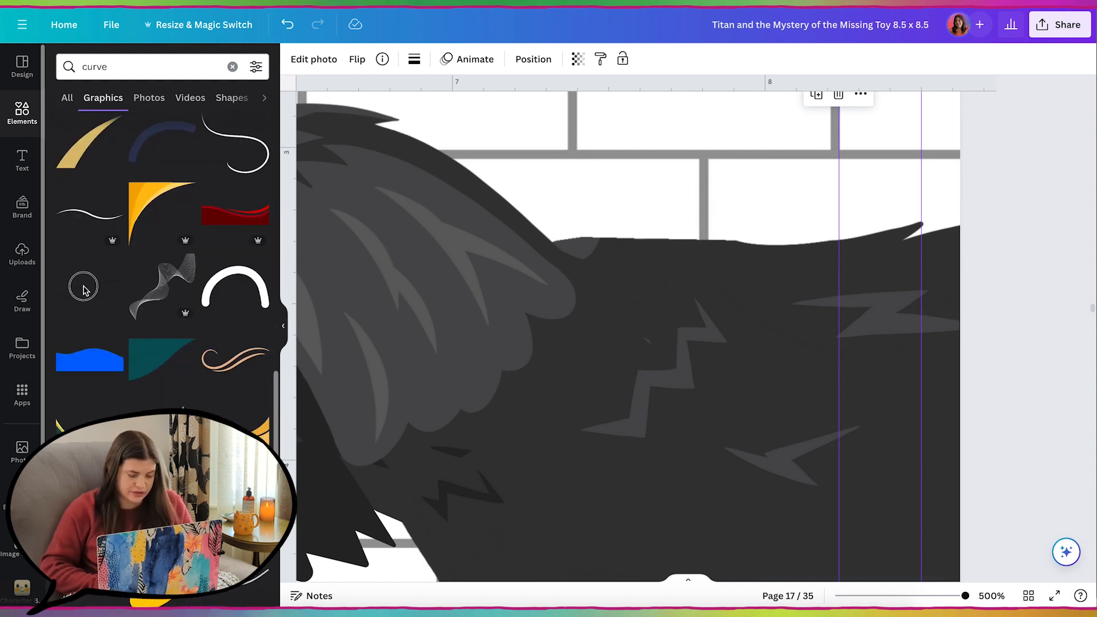
left_click(82, 290)
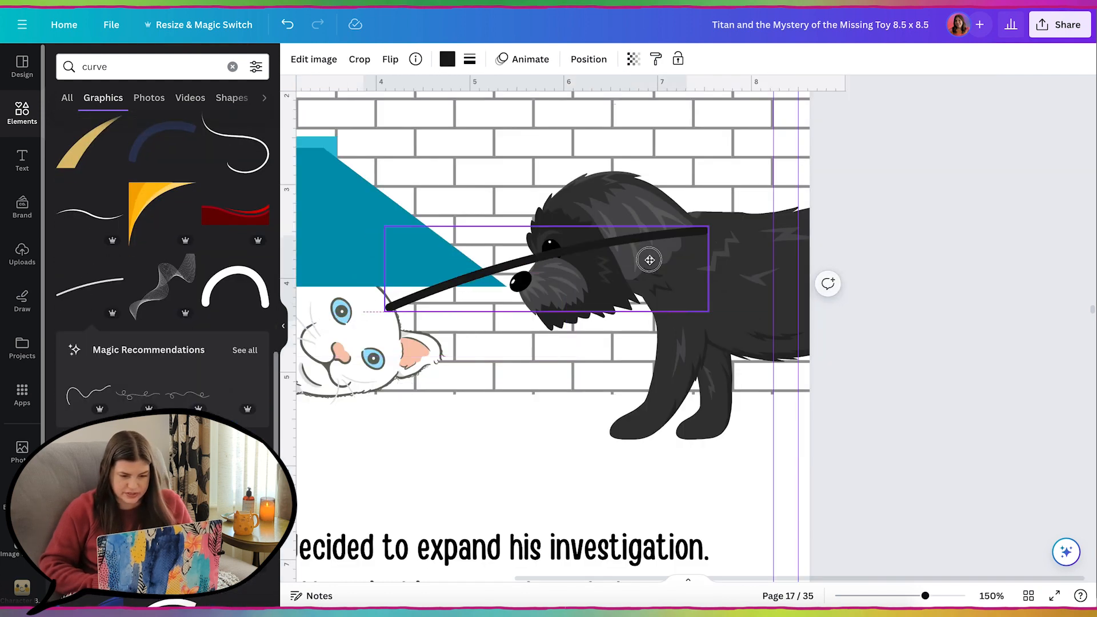
Flip the curved line over, fit it along the dog's back behind the head, and match its color to the body fur
left_click_drag(544, 314, 667, 171)
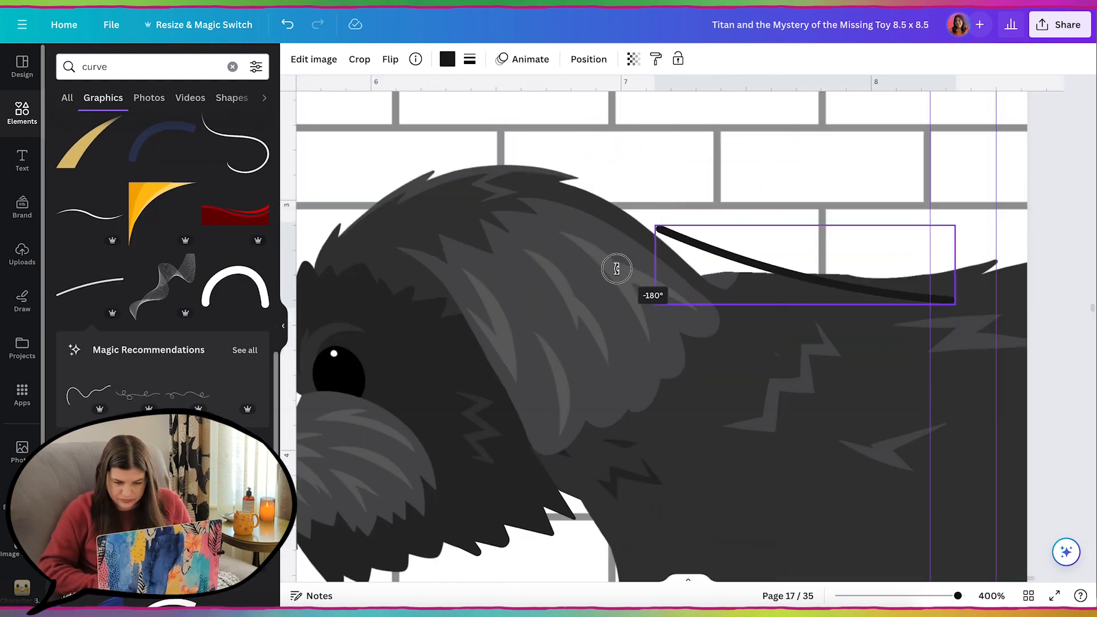
left_click_drag(617, 268, 617, 292)
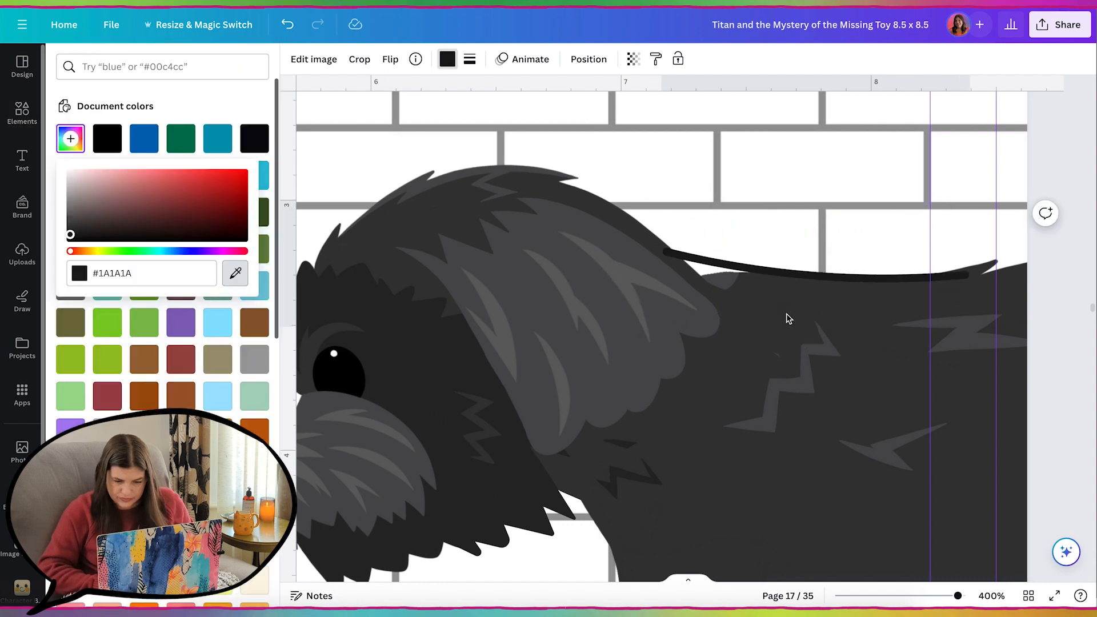
left_click(787, 318)
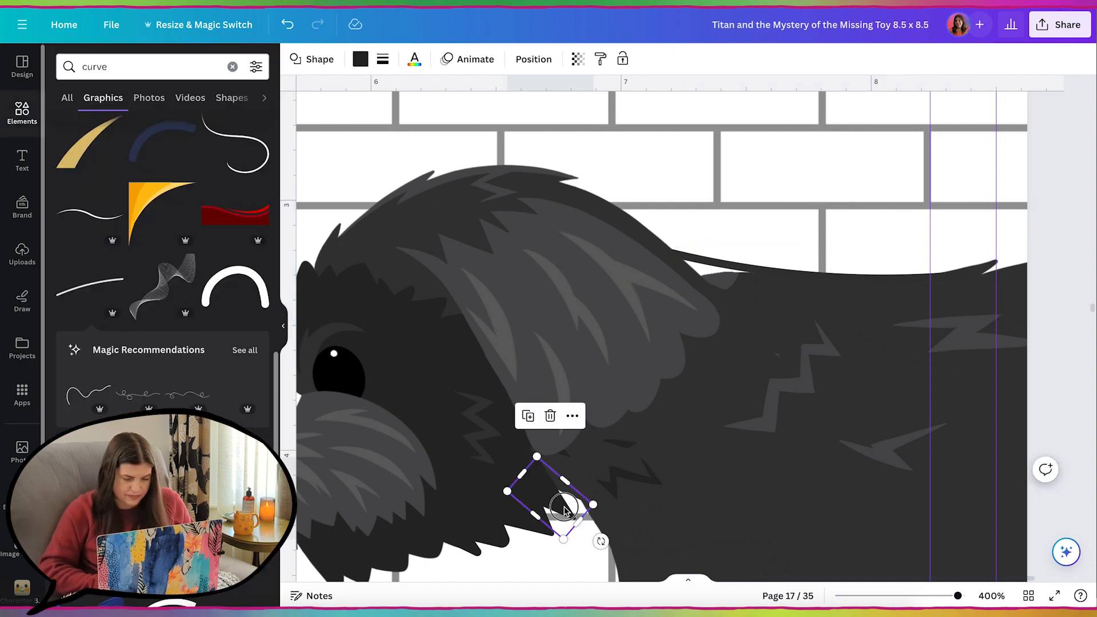
Fill the gaps under the back curve and between throat and front leg with rotated dark triangles matching the body fur
left_click_drag(565, 514, 747, 284)
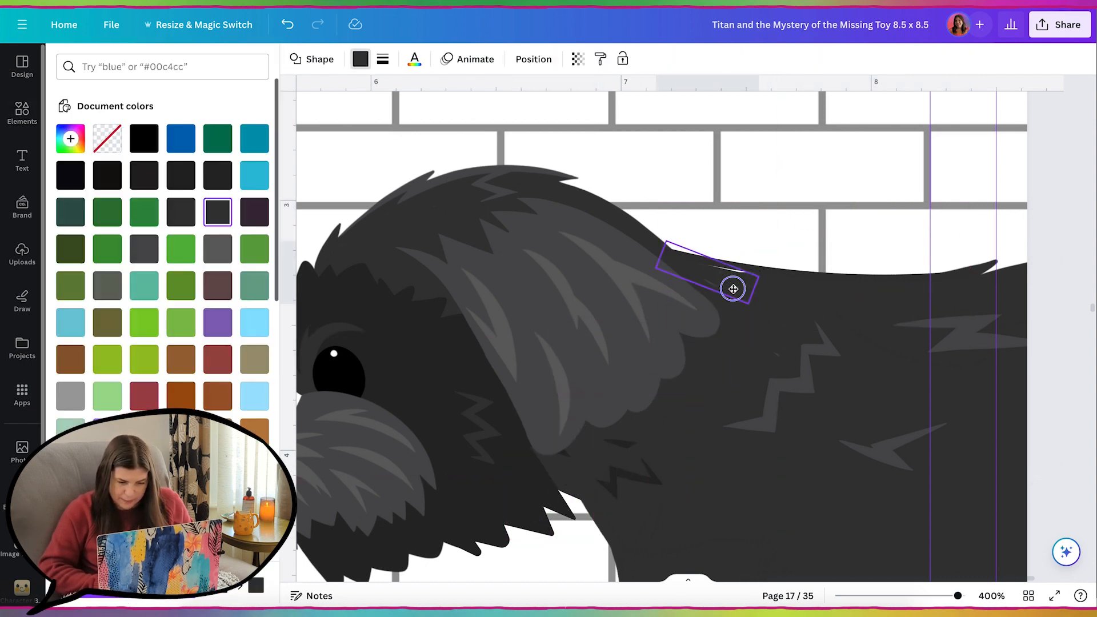
left_click_drag(736, 288, 736, 289)
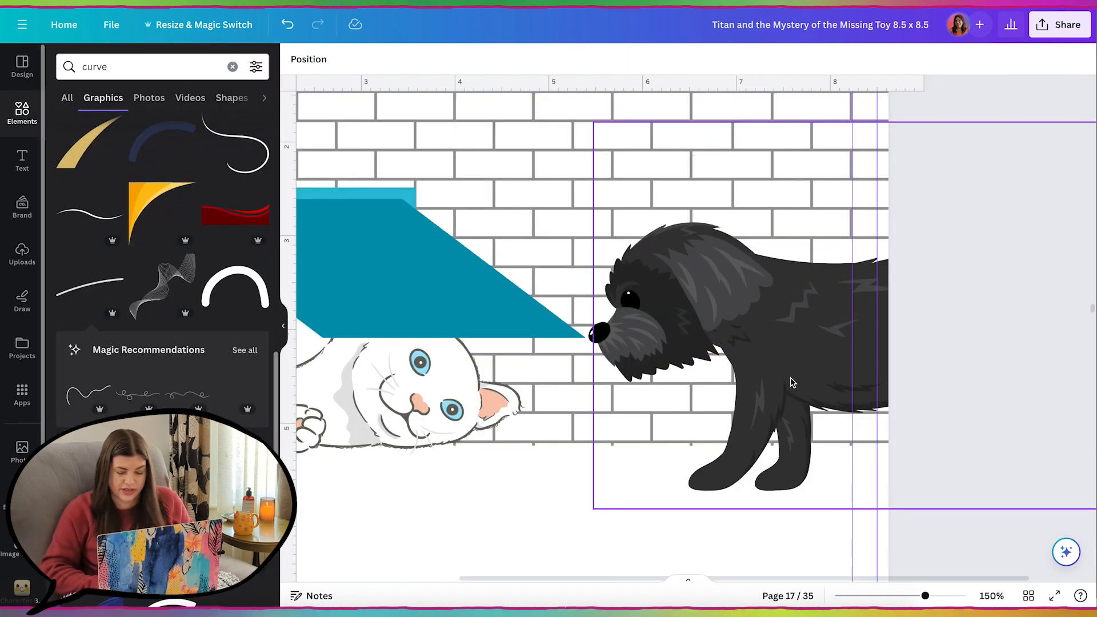
scroll(792, 382, "up", 5)
left_click(760, 412)
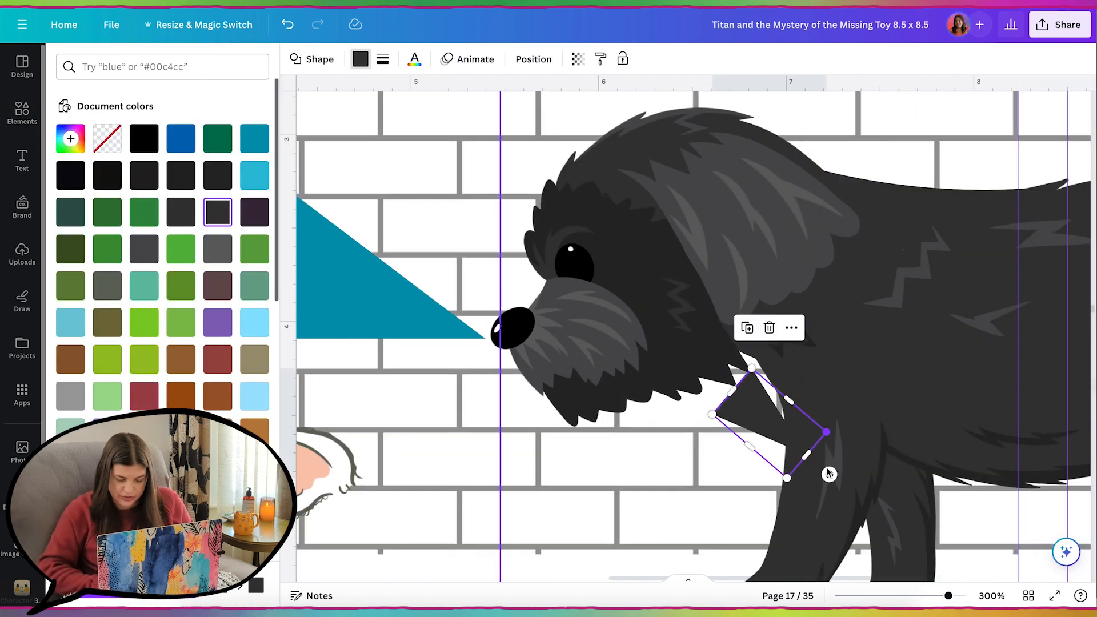
left_click_drag(829, 474, 845, 450)
left_click_drag(723, 407, 758, 407)
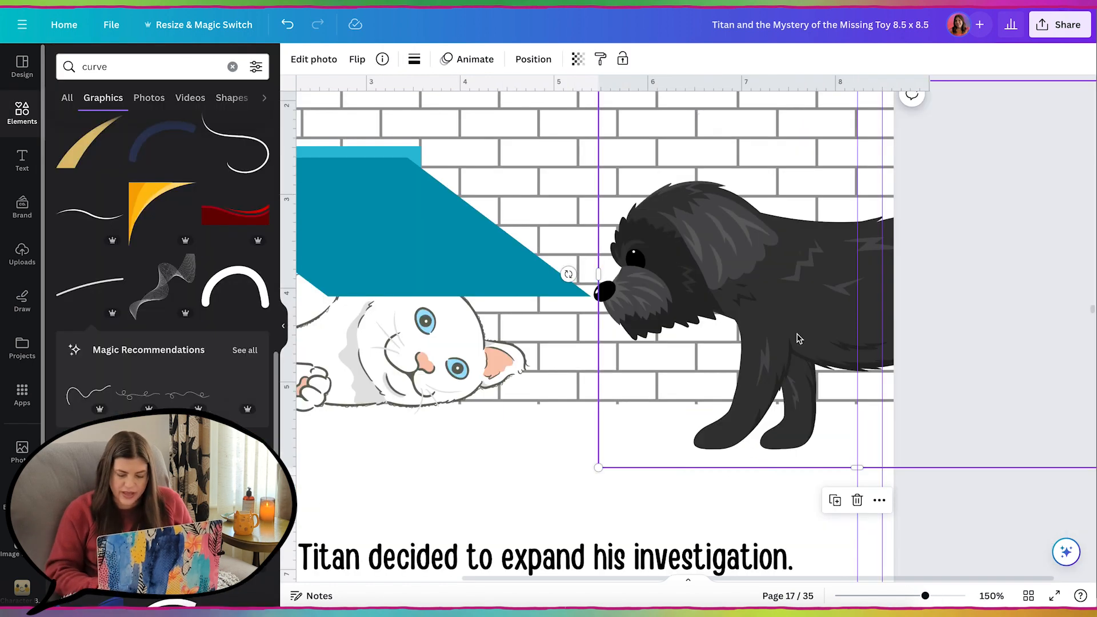
Place a copy of a dark fur tuft at the throat, where the head meets the chest
scroll(798, 339, "up", 5)
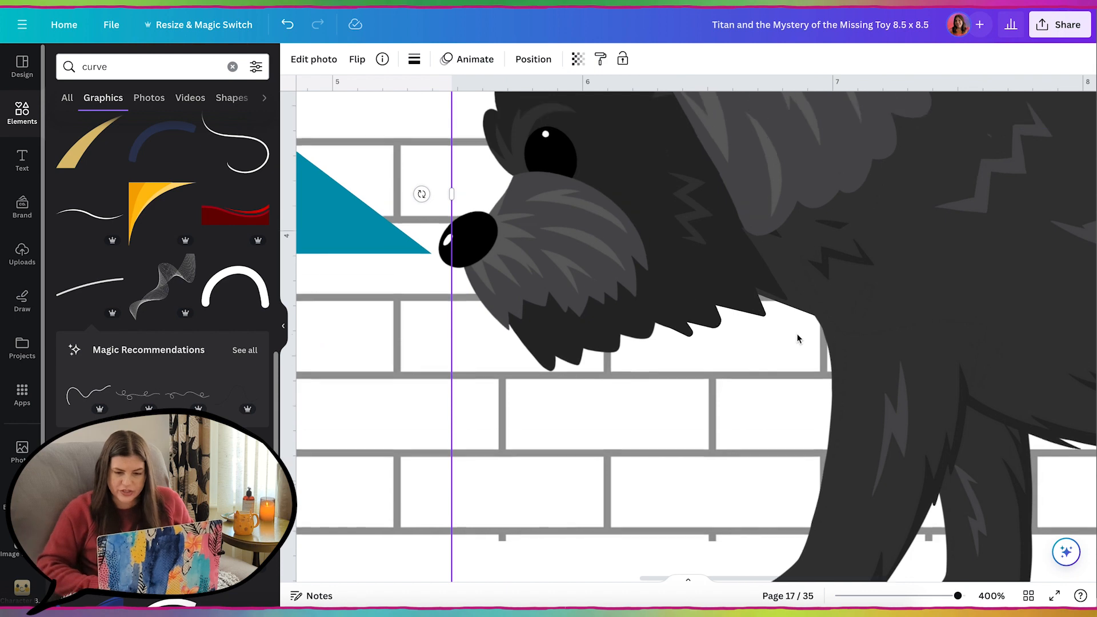
scroll(797, 333, "up", 2)
left_click(741, 343)
left_click_drag(741, 343, 832, 280)
left_click_drag(831, 280, 829, 258)
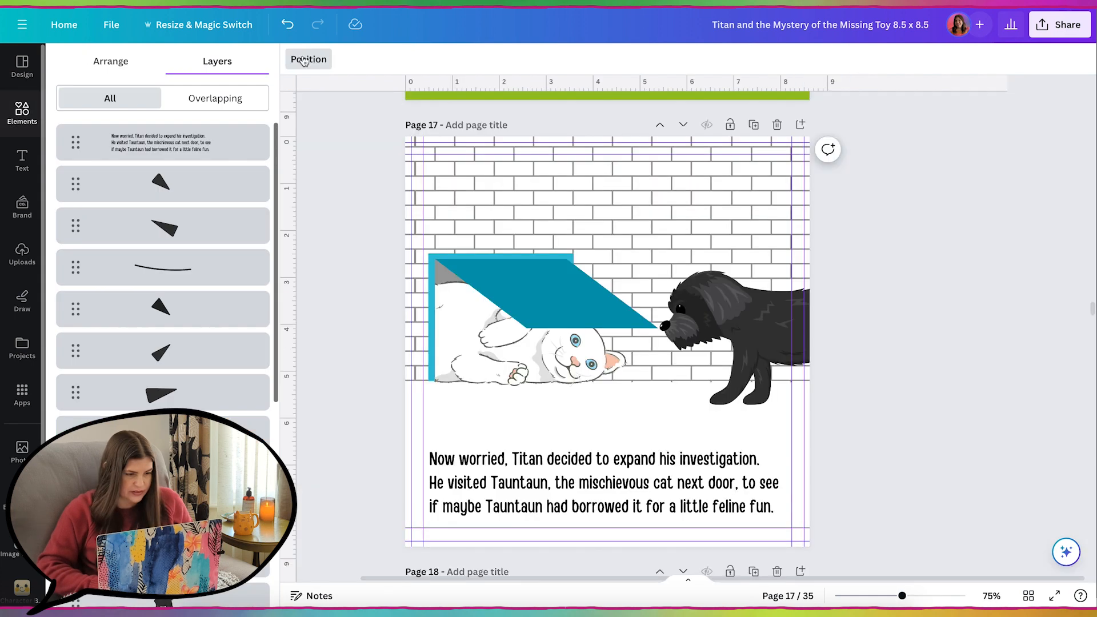
Select all the layers that make up the black dog, including the fur shapes, the back curve, the head and the body
scroll(187, 405, "down", 5)
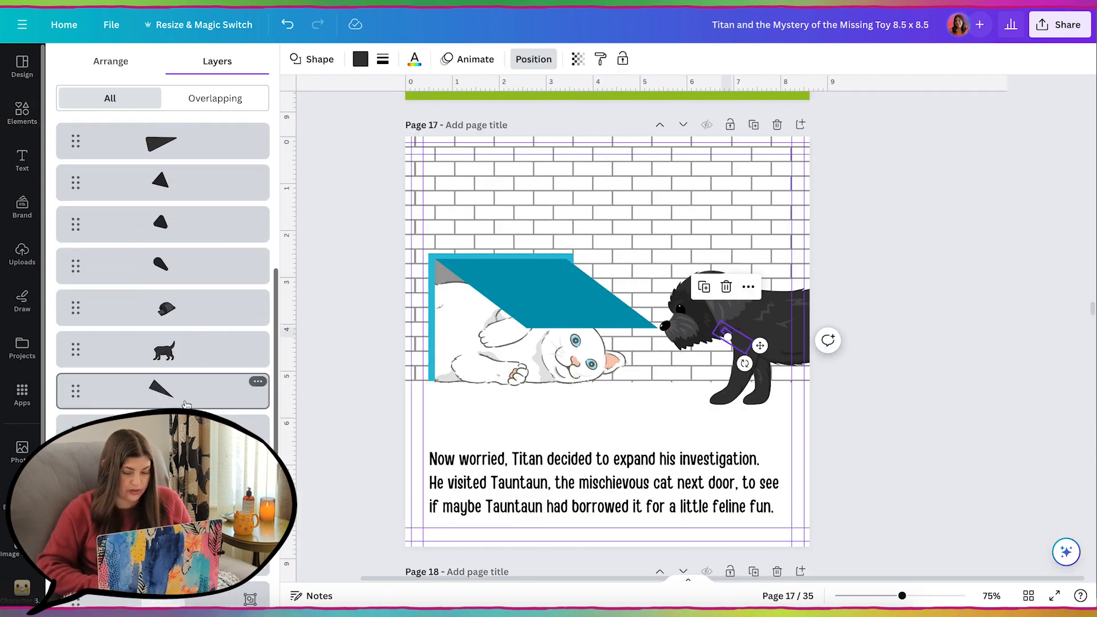
left_click(177, 373, "shift")
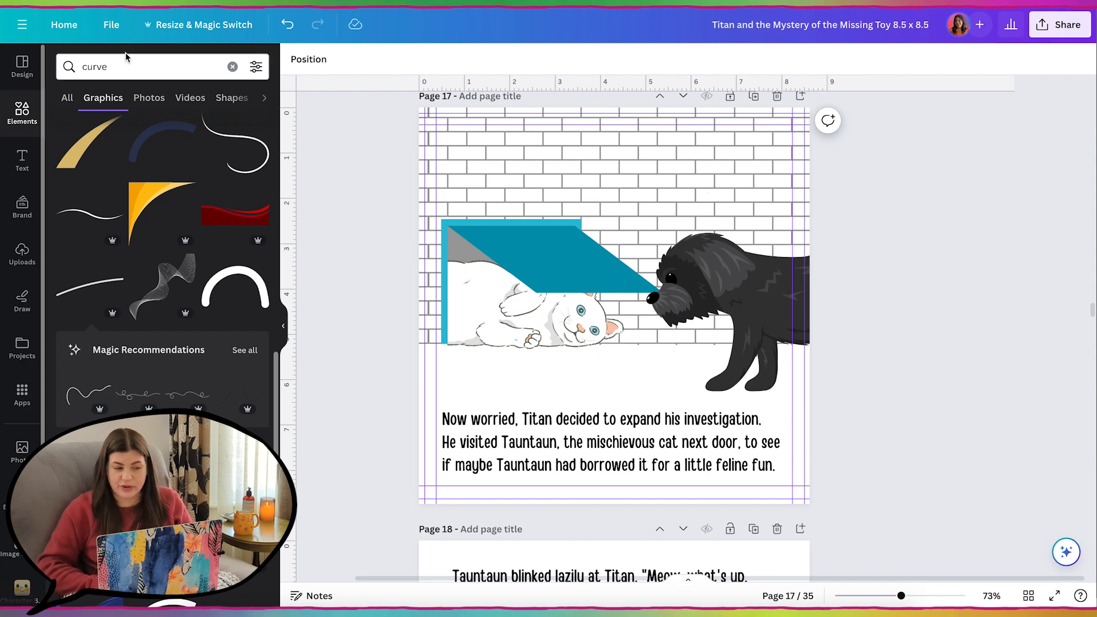
Search the graphics for "wood floor" and stretch a brown plank floor across the page width below the brick wall
left_click(84, 67)
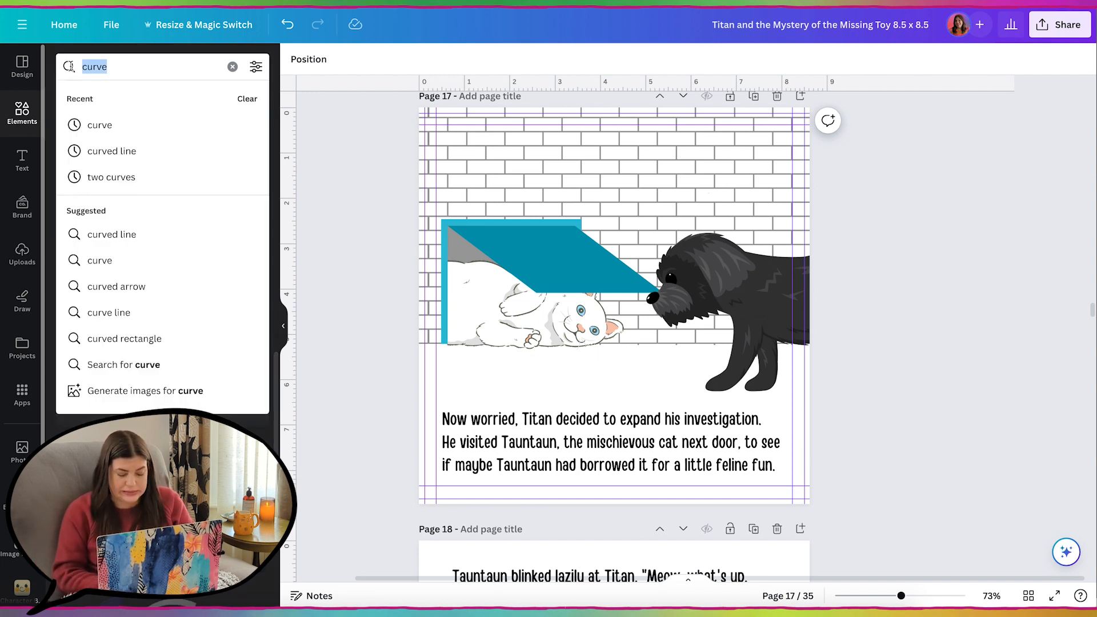
type("wood floor")
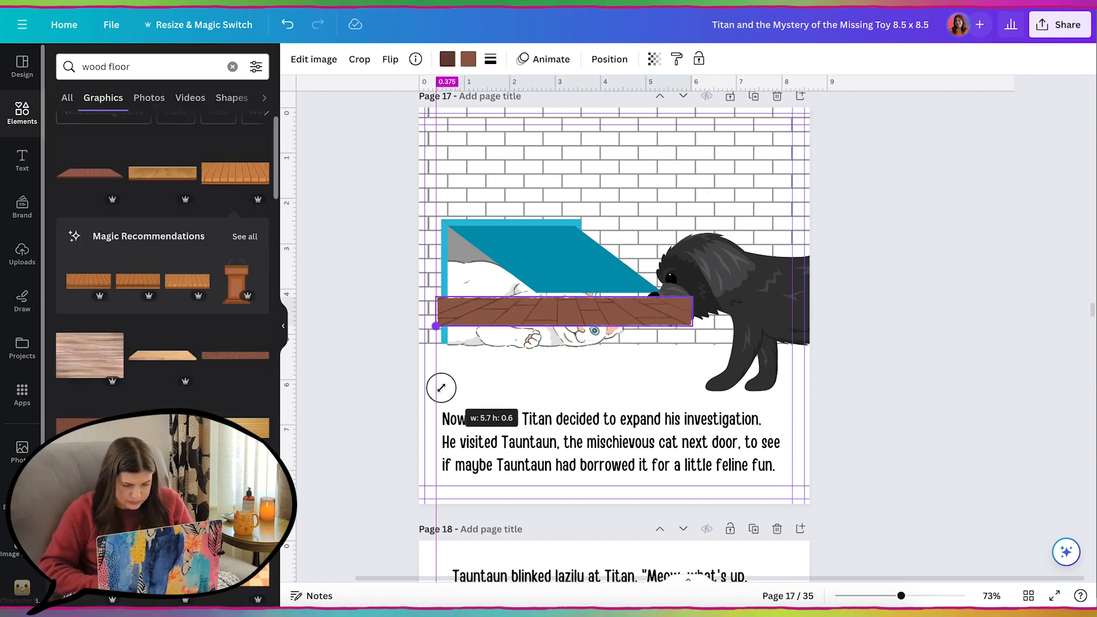
left_click_drag(440, 387, 423, 400)
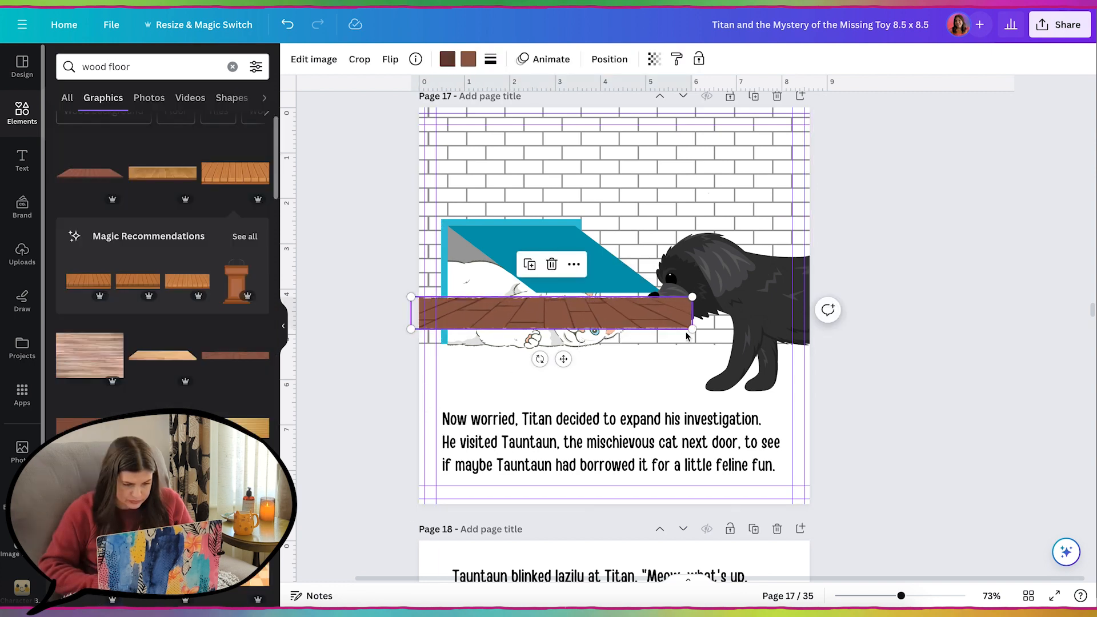
left_click_drag(691, 328, 807, 351)
left_click_drag(509, 322, 513, 367)
Recolor the floor planks a muted gray-brown and the joints between them a darker shade of it
left_click(468, 61)
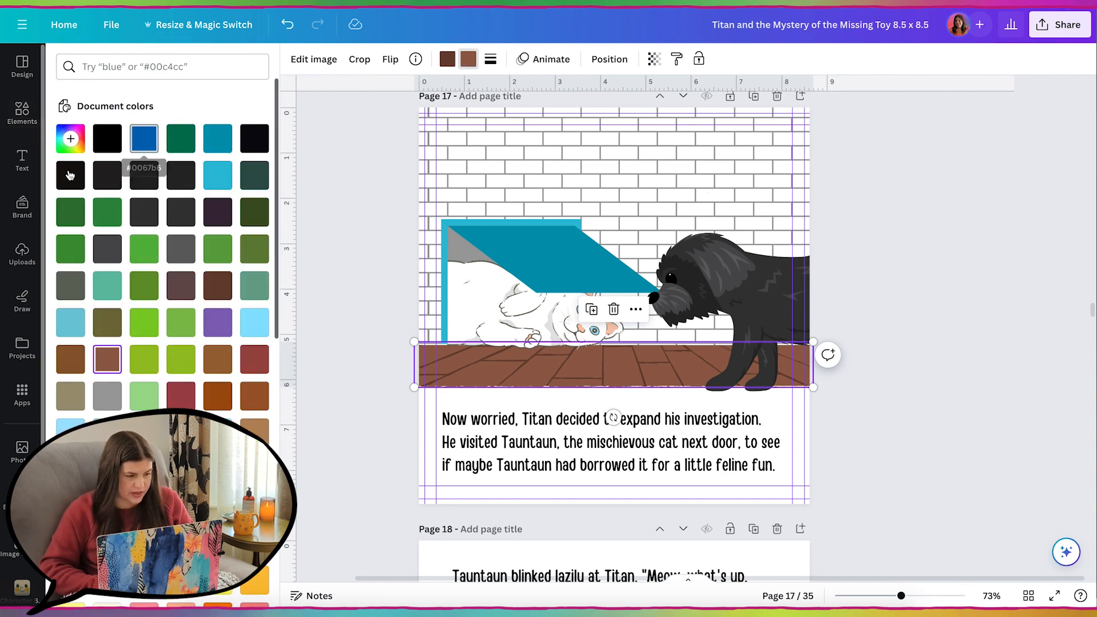
left_click(72, 137)
left_click(115, 186)
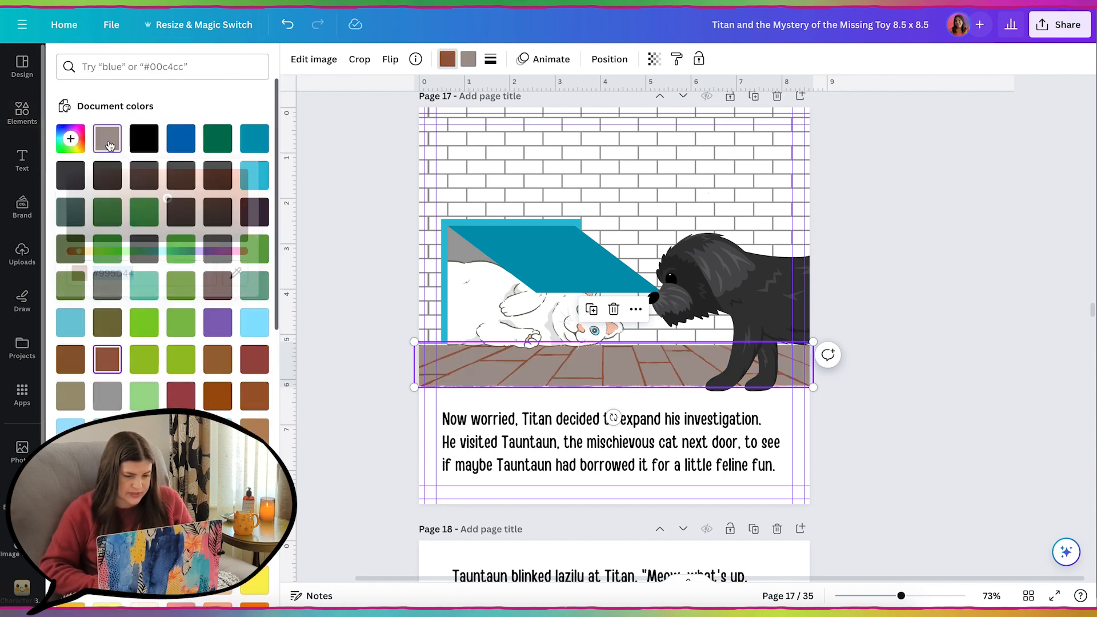
left_click(107, 143)
left_click(70, 138)
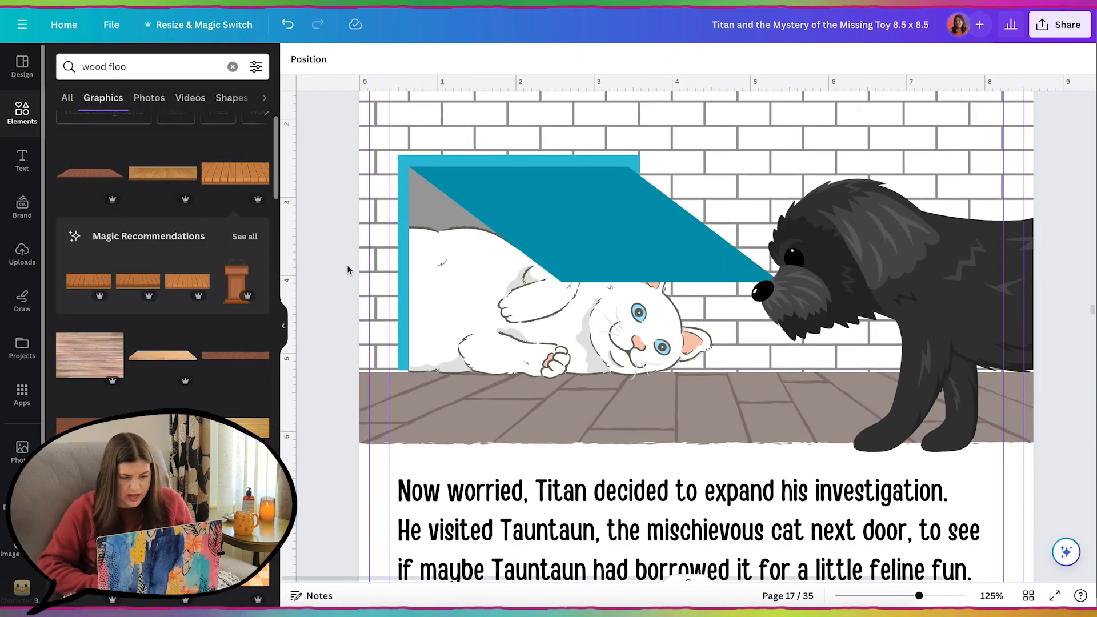
Clear the element search and fit a straight line along the slanted near edge of the blue cat door flap
scroll(348, 265, "up", 1)
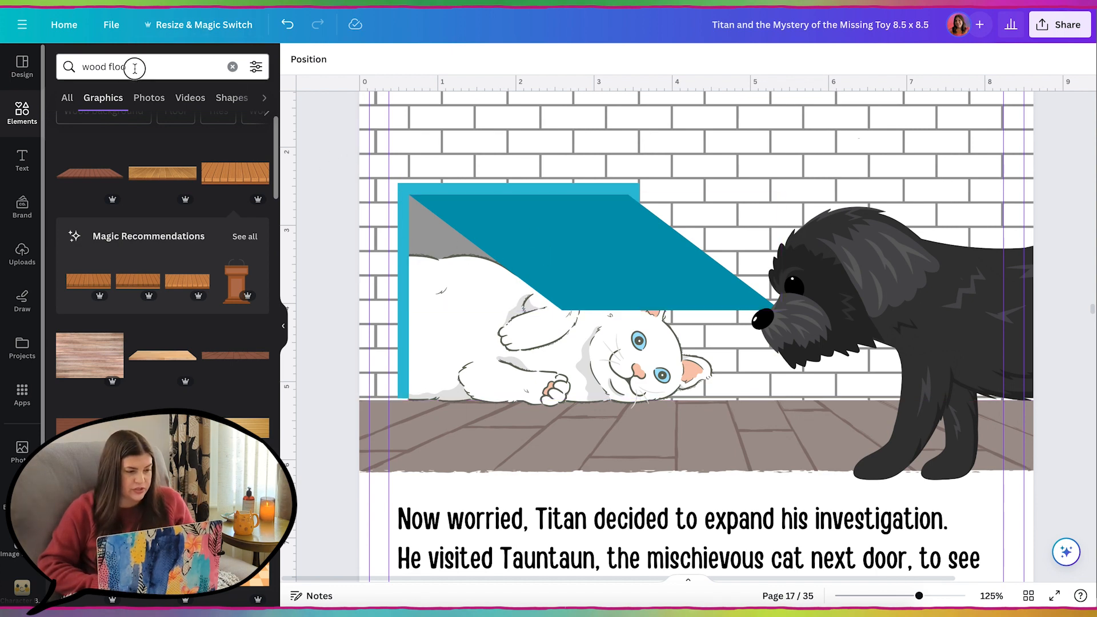
left_click_drag(135, 68, 87, 67)
key("BackSpace")
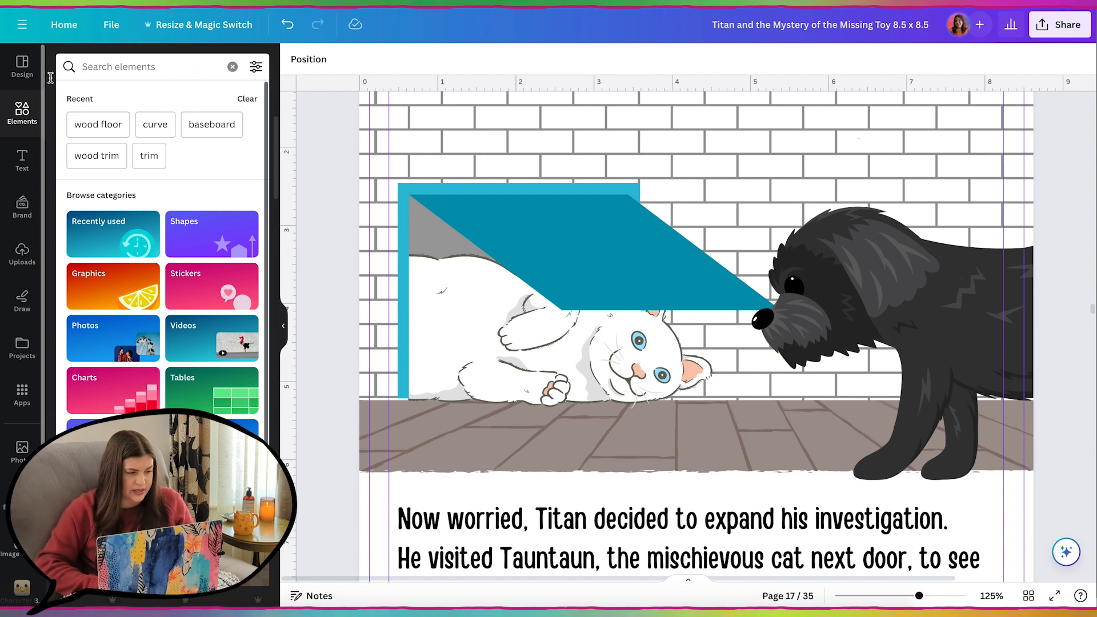
left_click(150, 261)
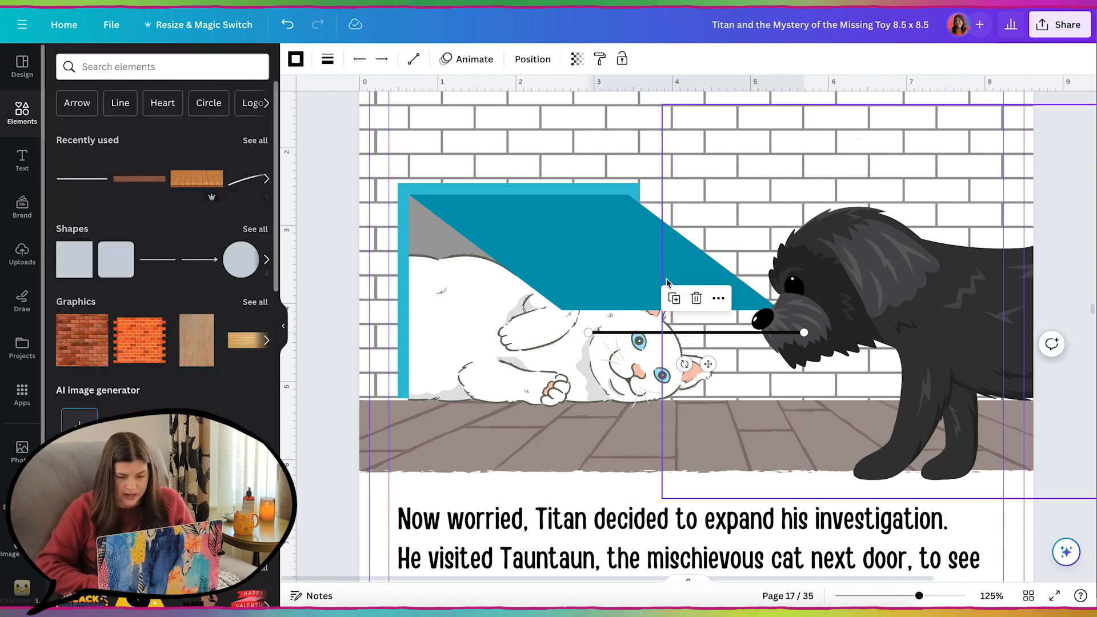
left_click_drag(708, 364, 466, 349)
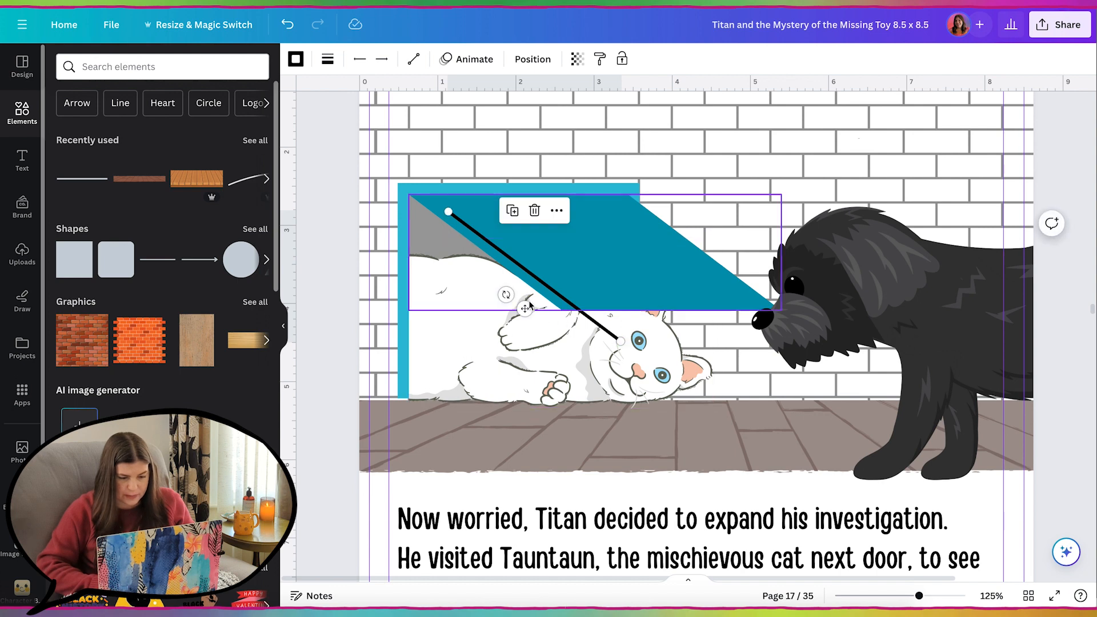
left_click_drag(524, 309, 486, 292)
left_click_drag(581, 325, 562, 310)
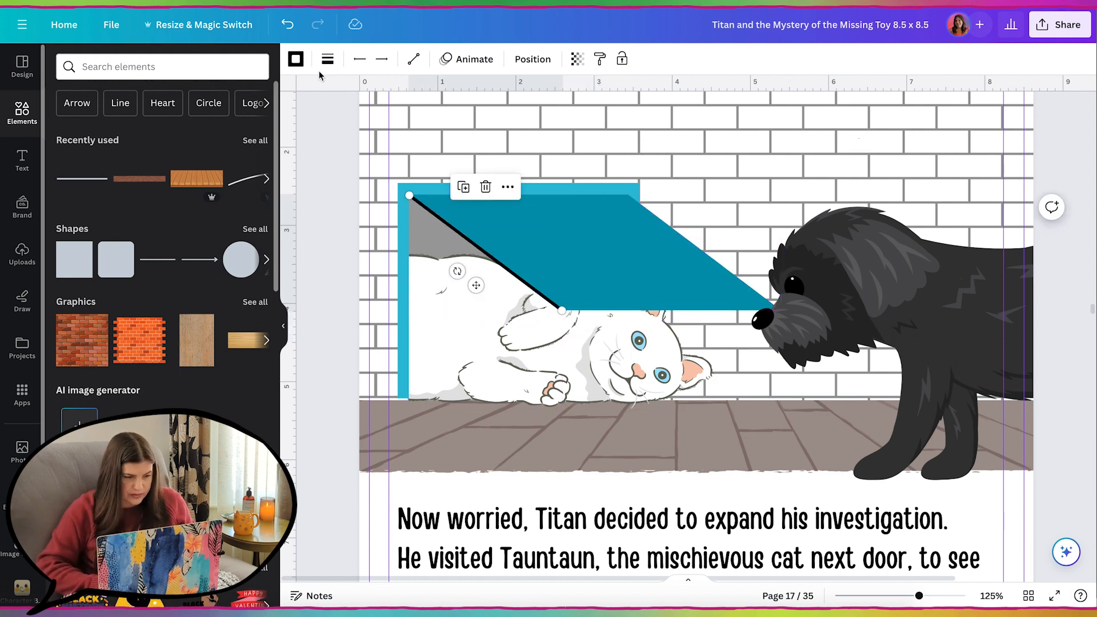
Recolor the flap's edge line to a slightly darker shade of the flap's teal #0097B2
left_click(296, 59)
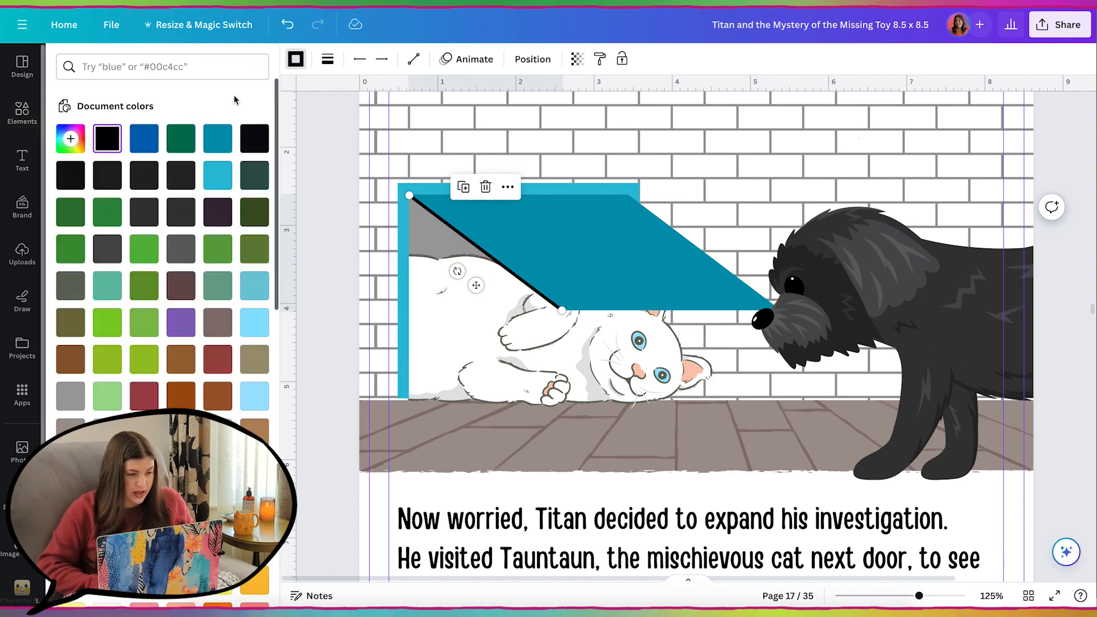
left_click(216, 149)
left_click(70, 139)
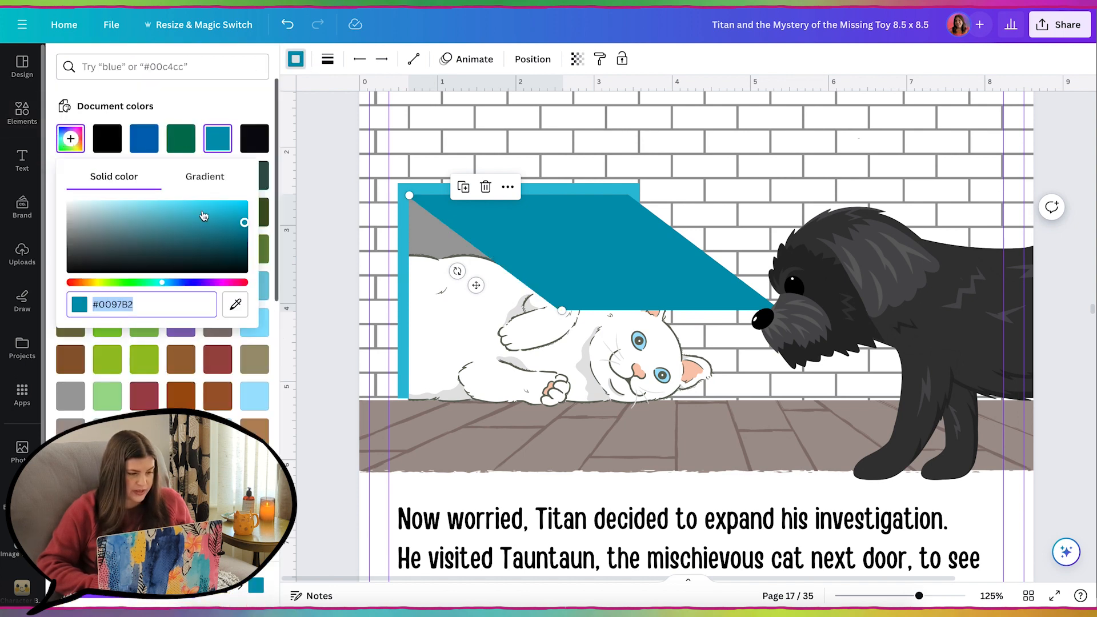
left_click_drag(243, 230, 239, 232)
left_click_drag(257, 236, 260, 239)
left_click(329, 269)
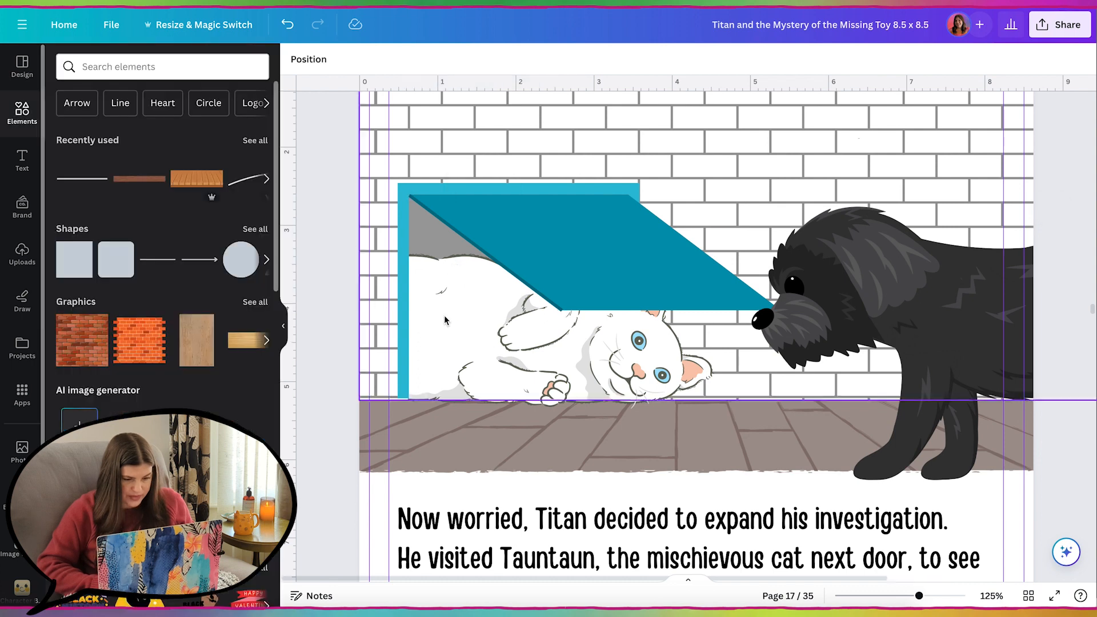
Duplicate the dark teal line and fit the copy horizontally along the flap's bottom edge, meeting the slanted line at the corner
left_click(517, 279)
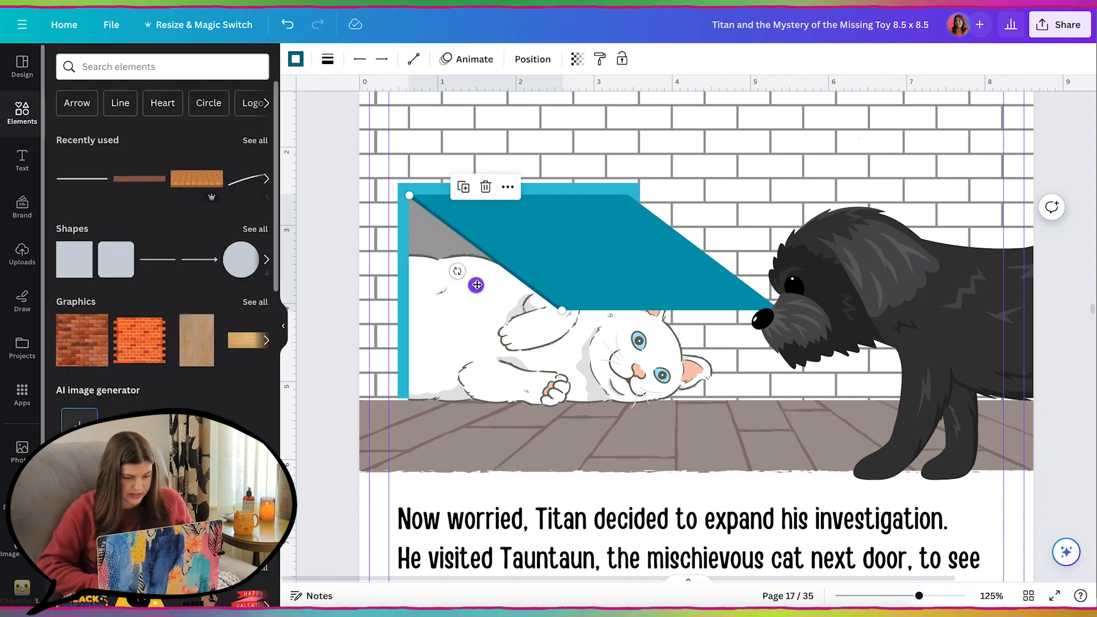
left_click_drag(476, 284, 576, 409, "alt")
left_click_drag(607, 359, 666, 348)
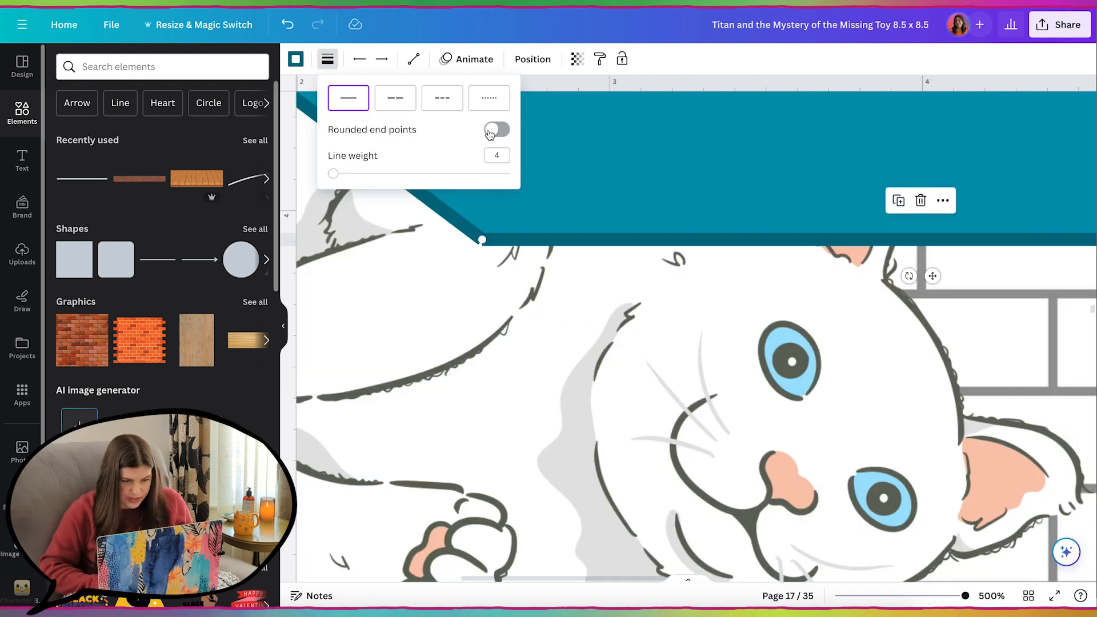
left_click(483, 239)
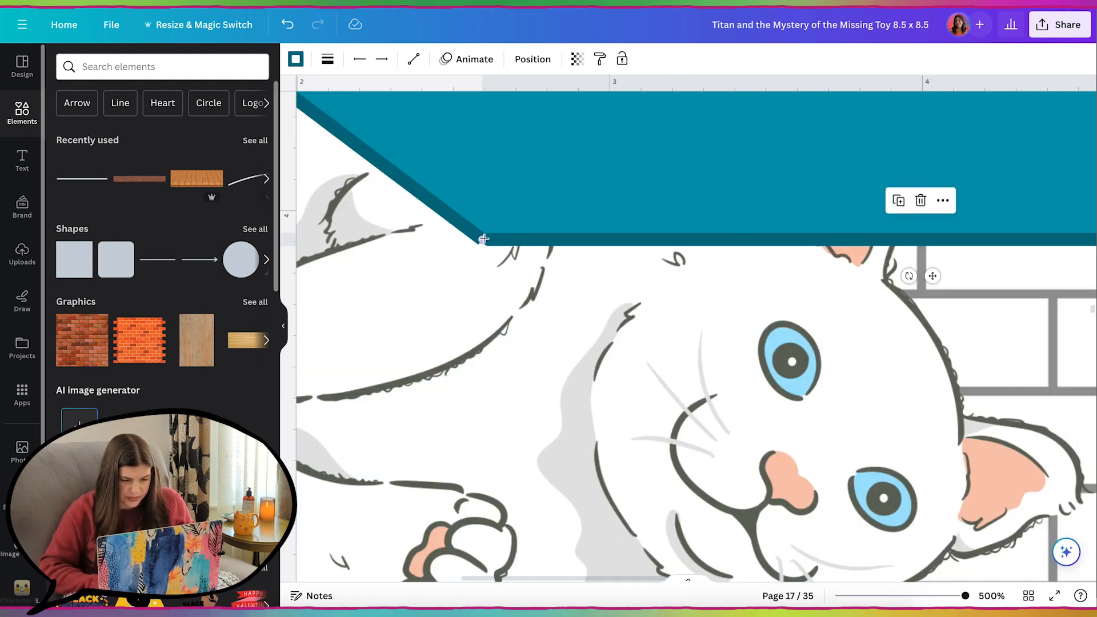
left_click_drag(481, 240, 474, 240)
left_click(481, 266)
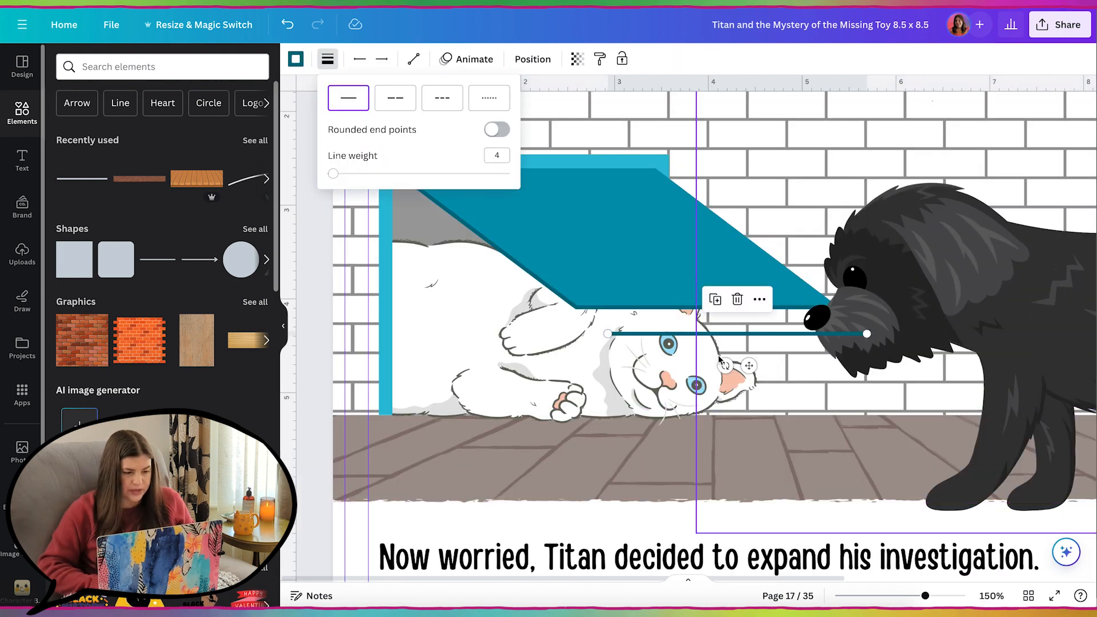
Fit another copy of the dark teal line vertically along the outer left edge of the cat door frame, down to the floor
left_click_drag(733, 381, 665, 334)
left_click_drag(705, 342, 346, 294)
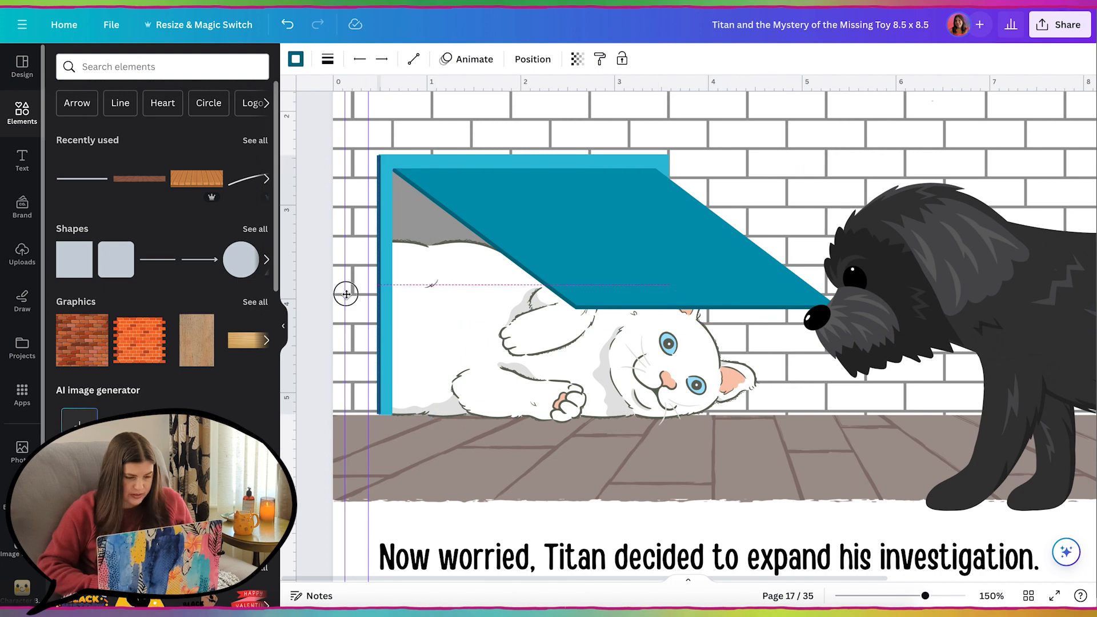
left_click_drag(377, 414, 378, 426)
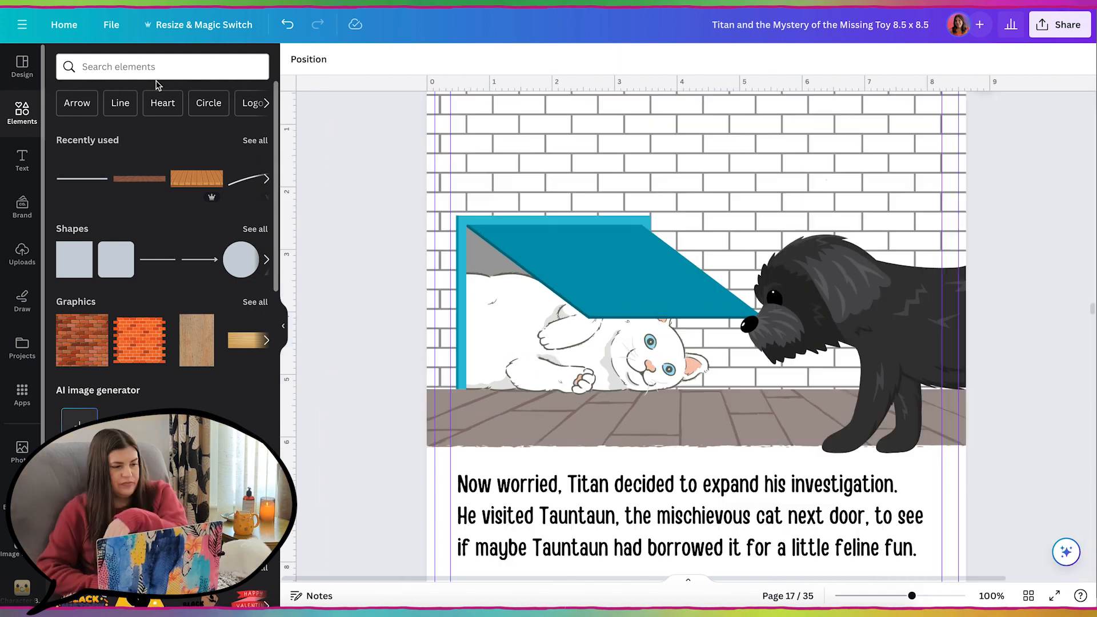
Search the graphics for "wood floor" again and fit a light wood-grain floor across the page width below the brick wall
left_click(155, 67)
type("wood")
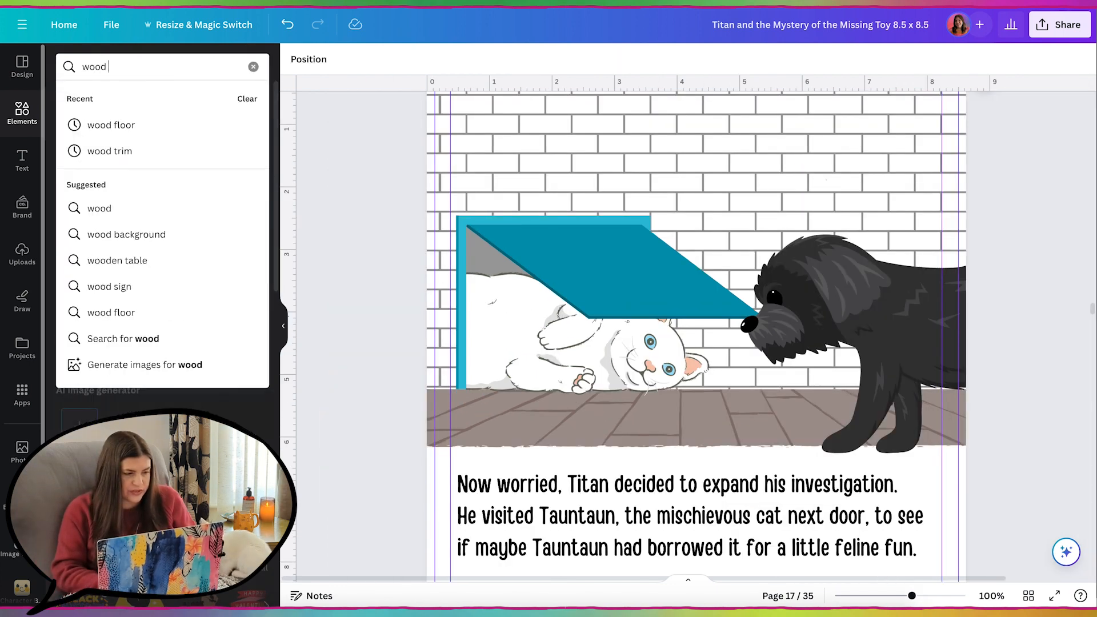
type(" floor")
key("Return")
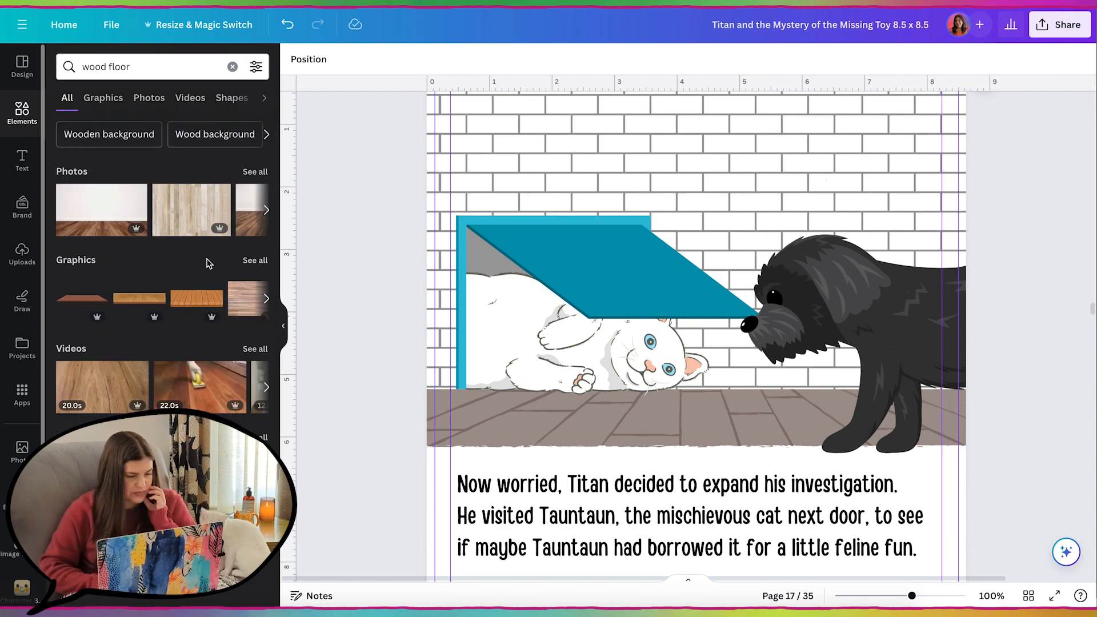
left_click(255, 260)
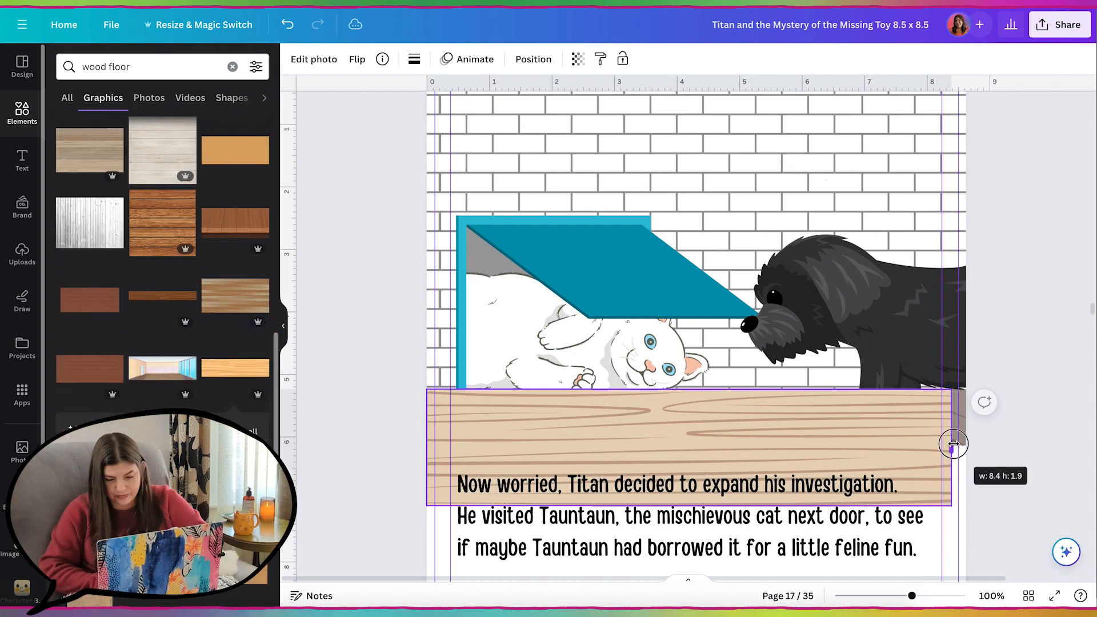
left_click_drag(955, 448, 972, 446)
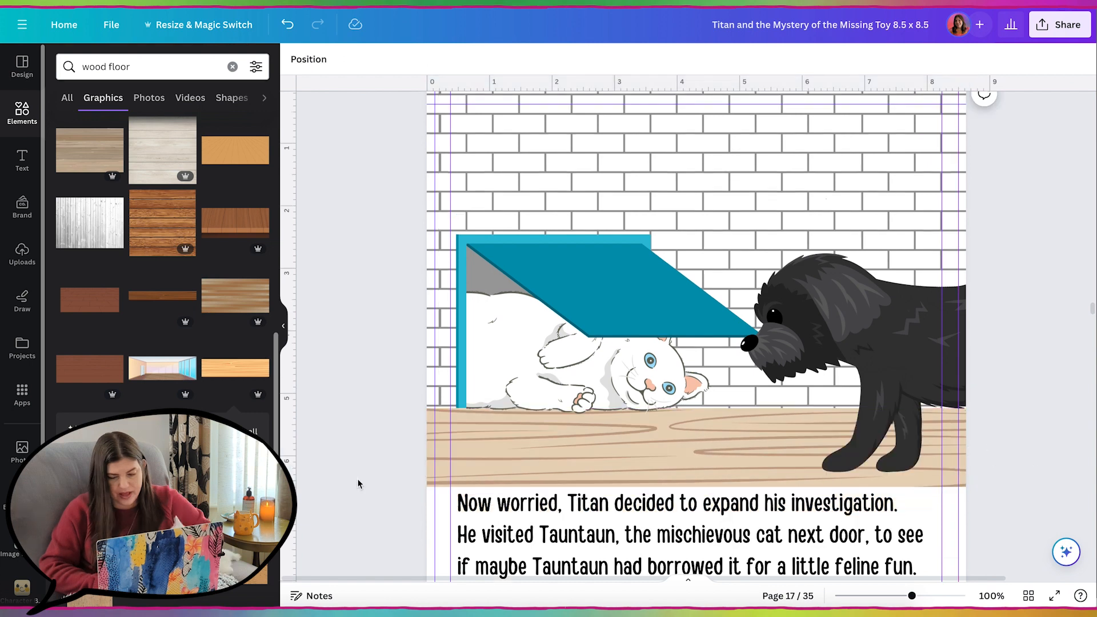
Shift the cat door with the cat toward the page's center and the dog farther toward the page's right edge
scroll(359, 480, "up", 2)
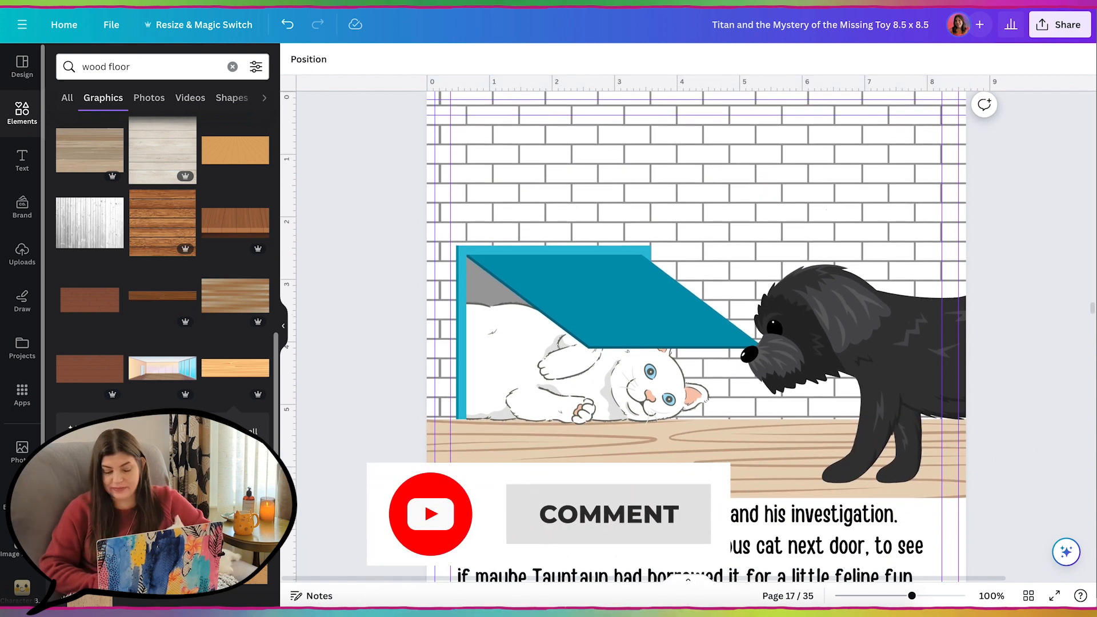
scroll(412, 492, "up", 1)
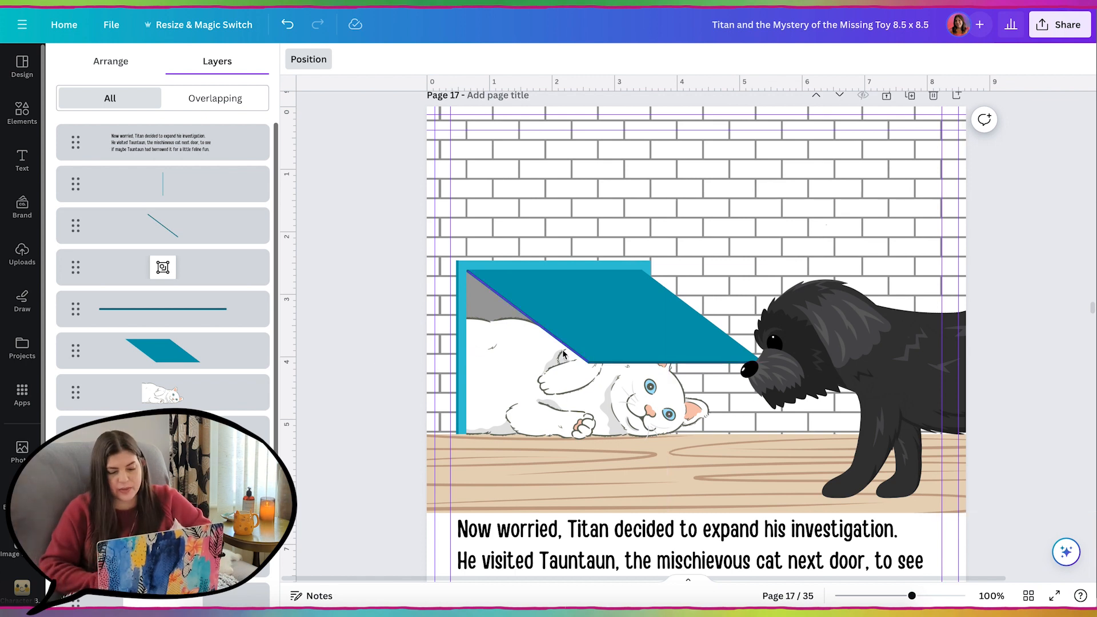
left_click_drag(554, 328, 617, 327)
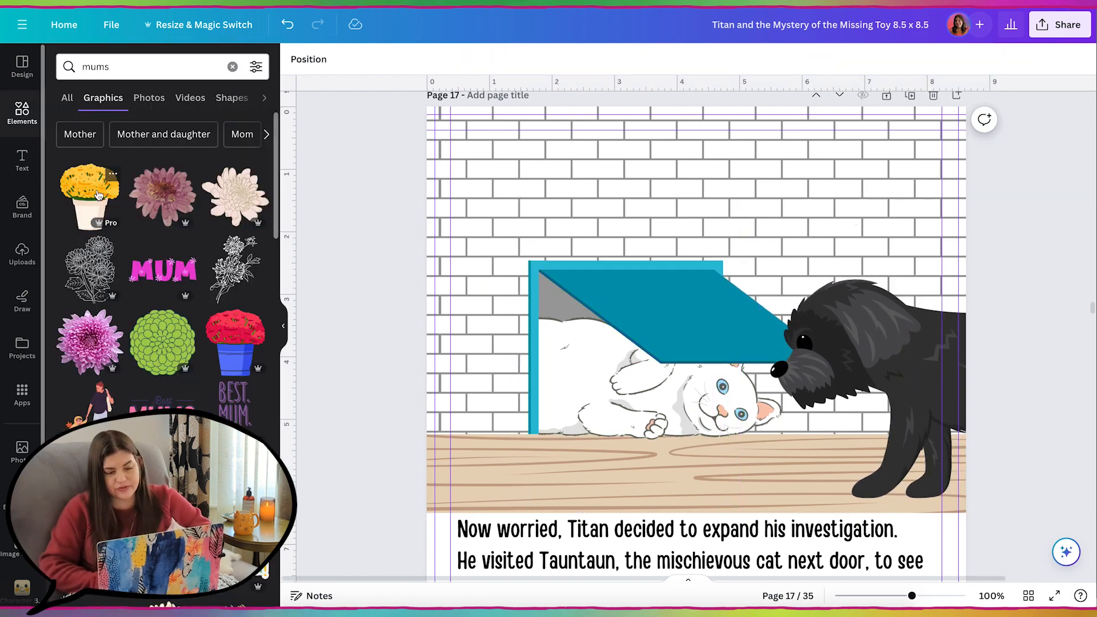
Add the potted yellow mums graphic and stand it at the page's left edge beside the cat door
left_click(92, 195)
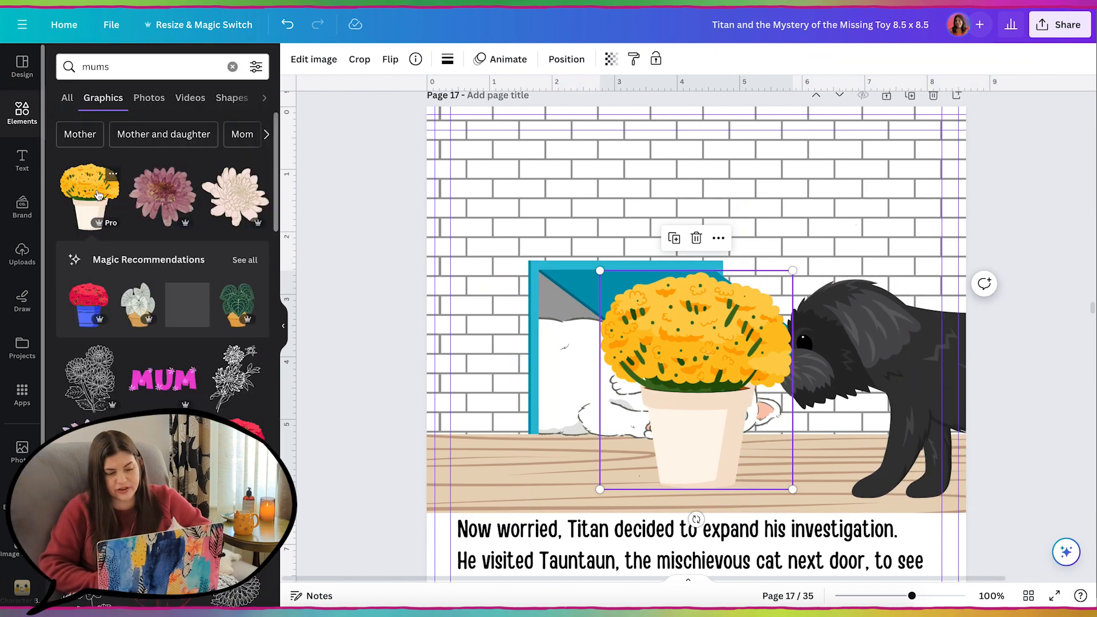
left_click_drag(654, 362, 426, 329)
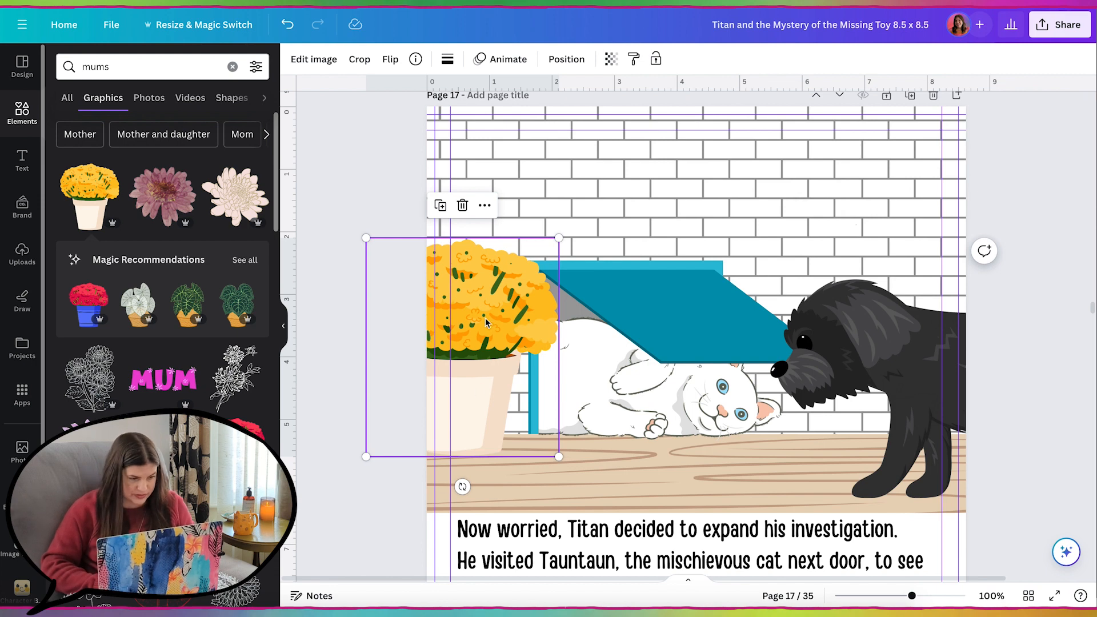
left_click_drag(475, 359, 477, 374)
left_click(333, 376)
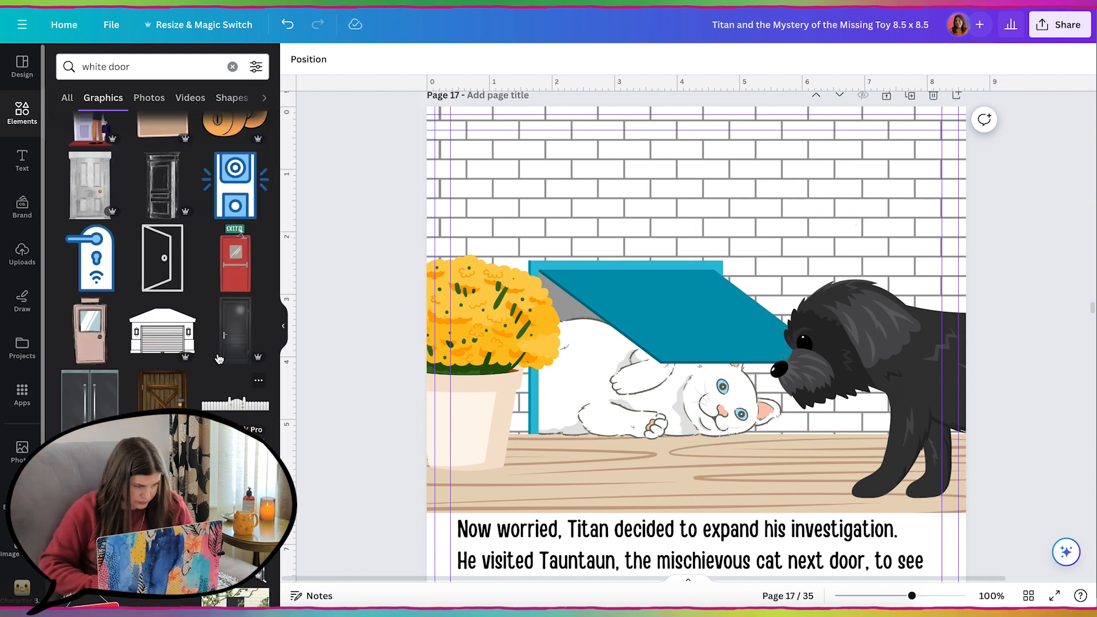
Place the green front door graphic beside the brick wall and apply the Sea Blue duotone effect to it
scroll(219, 359, "down", 3)
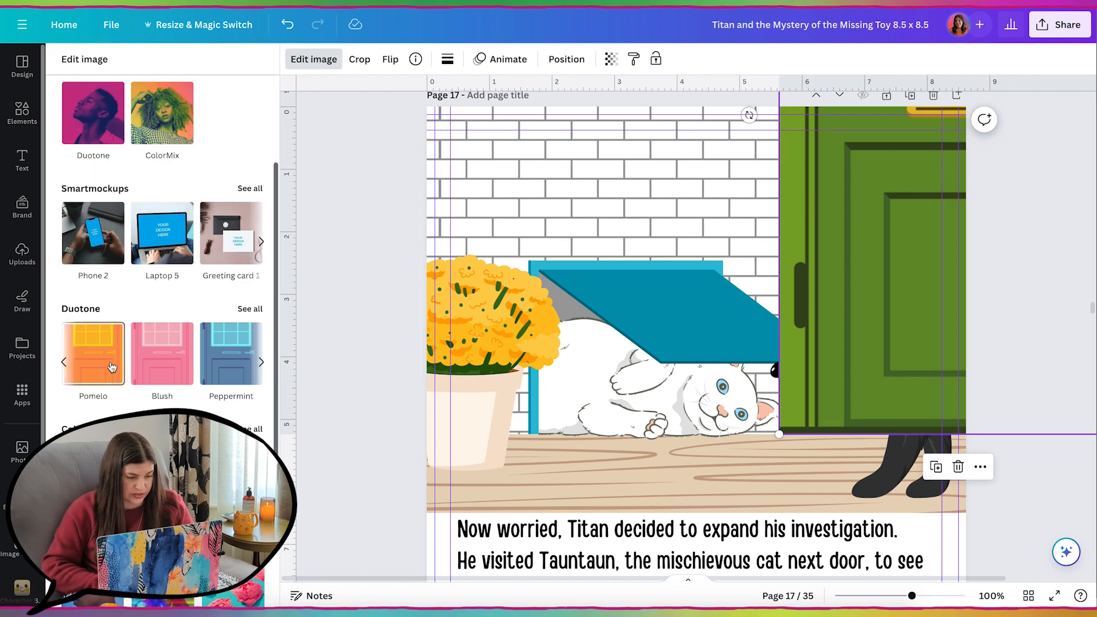
left_click(64, 362)
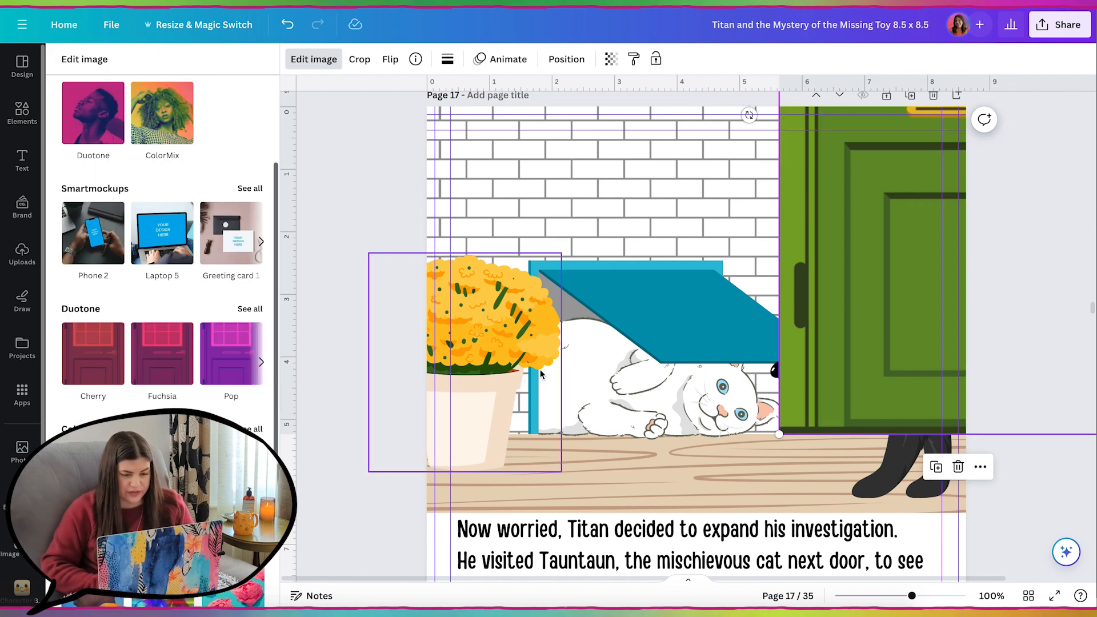
left_click(261, 364)
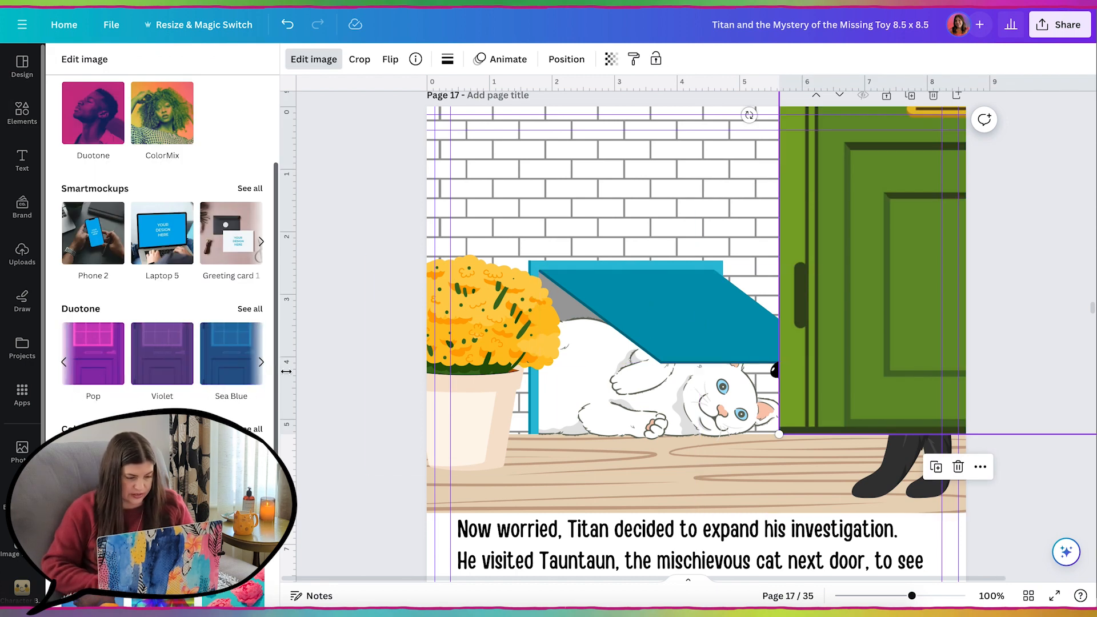
left_click(262, 364)
left_click(262, 364)
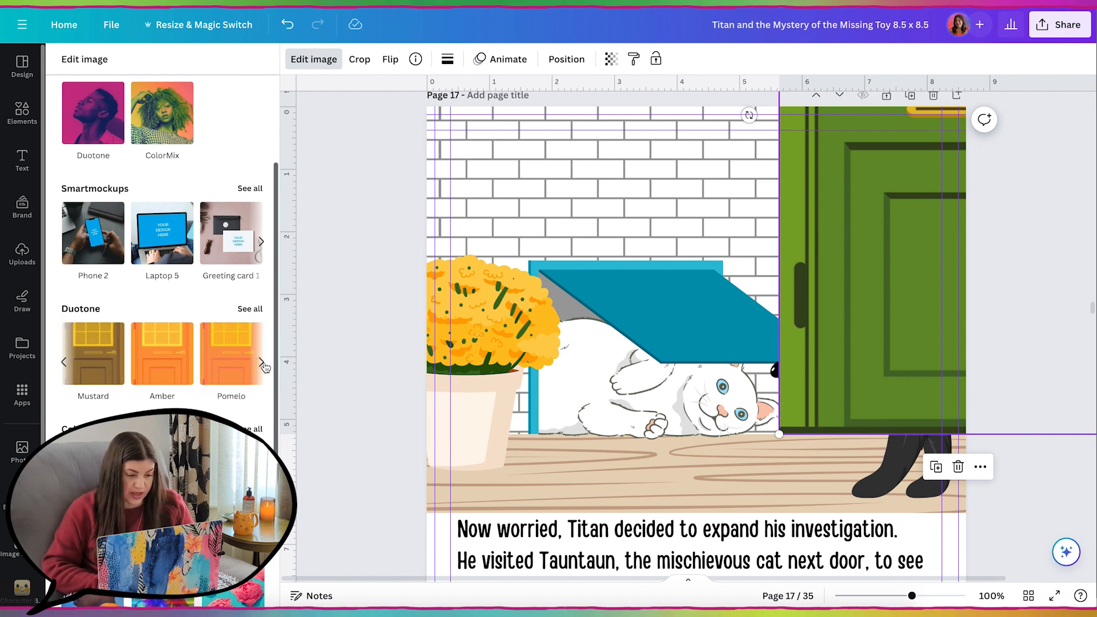
left_click(262, 364)
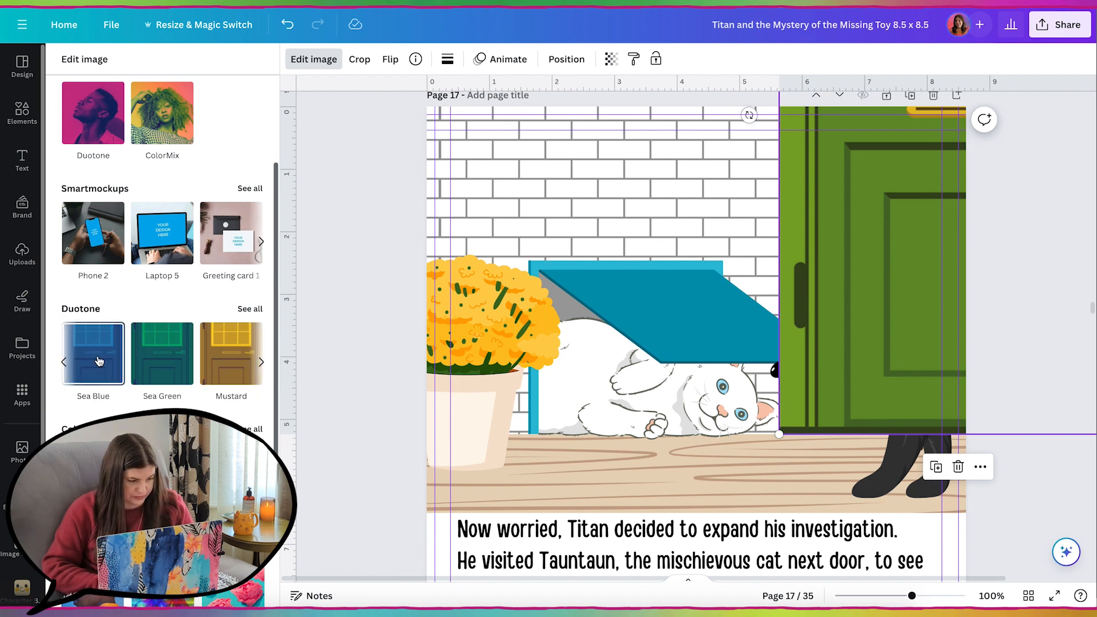
left_click(98, 360)
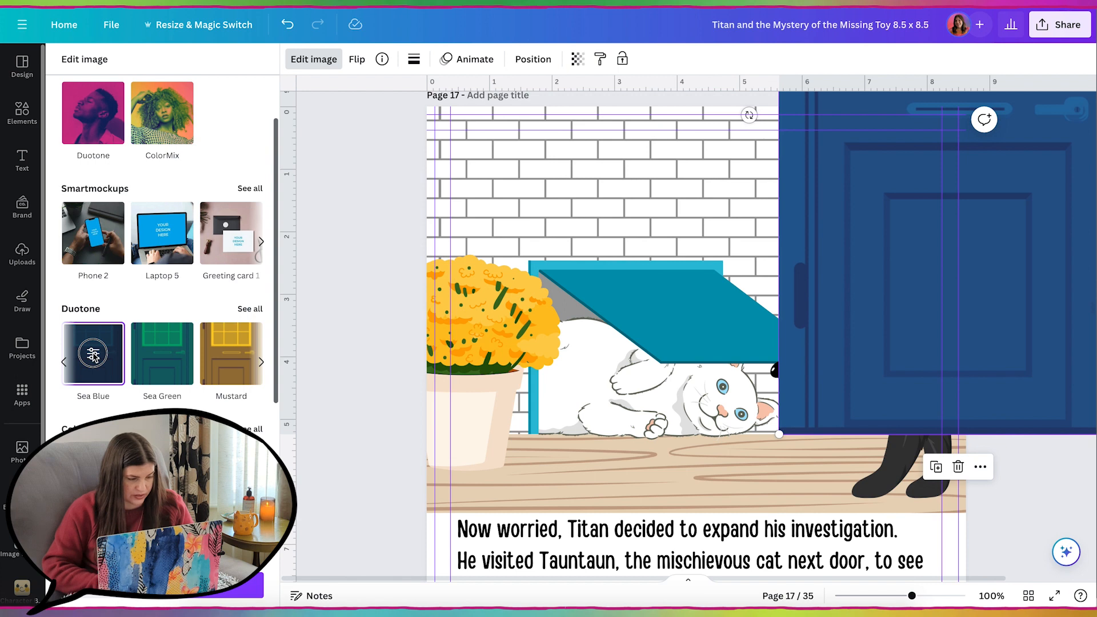
Customize the front door's duotone with #2cbed8 highlights and a darker document color for the shadows
left_click(95, 355)
left_click(252, 104)
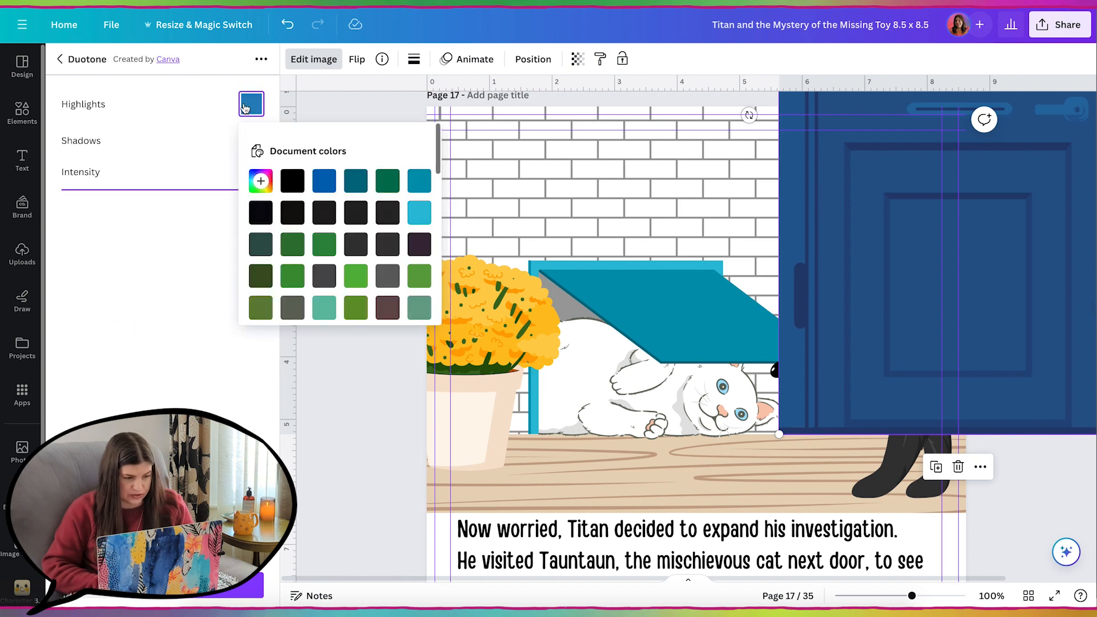
left_click(419, 213)
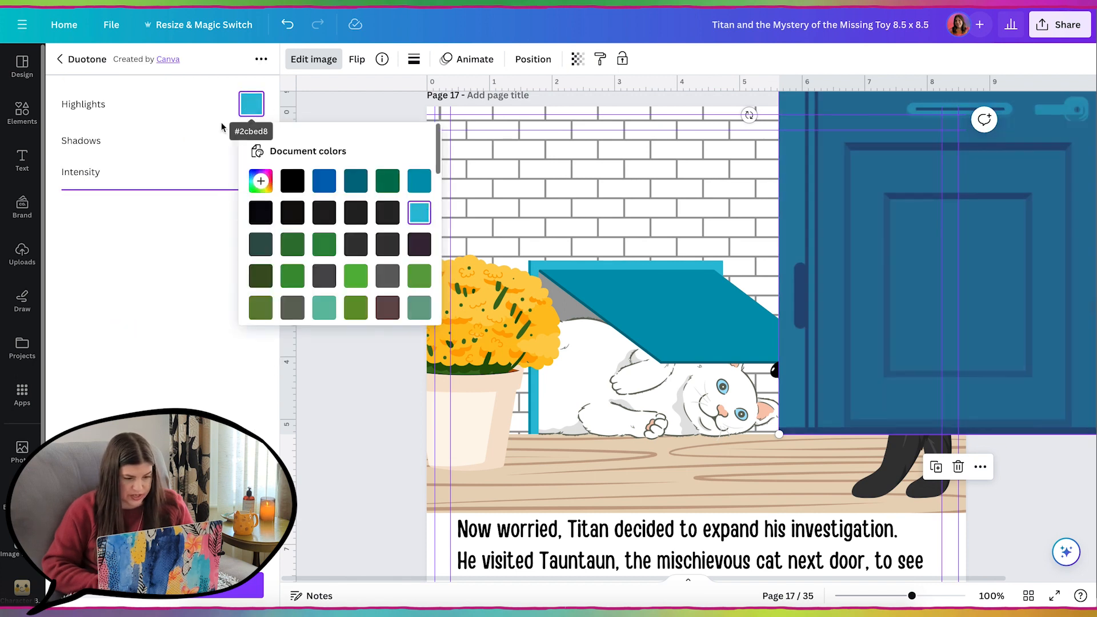
left_click(252, 140)
left_click(324, 218)
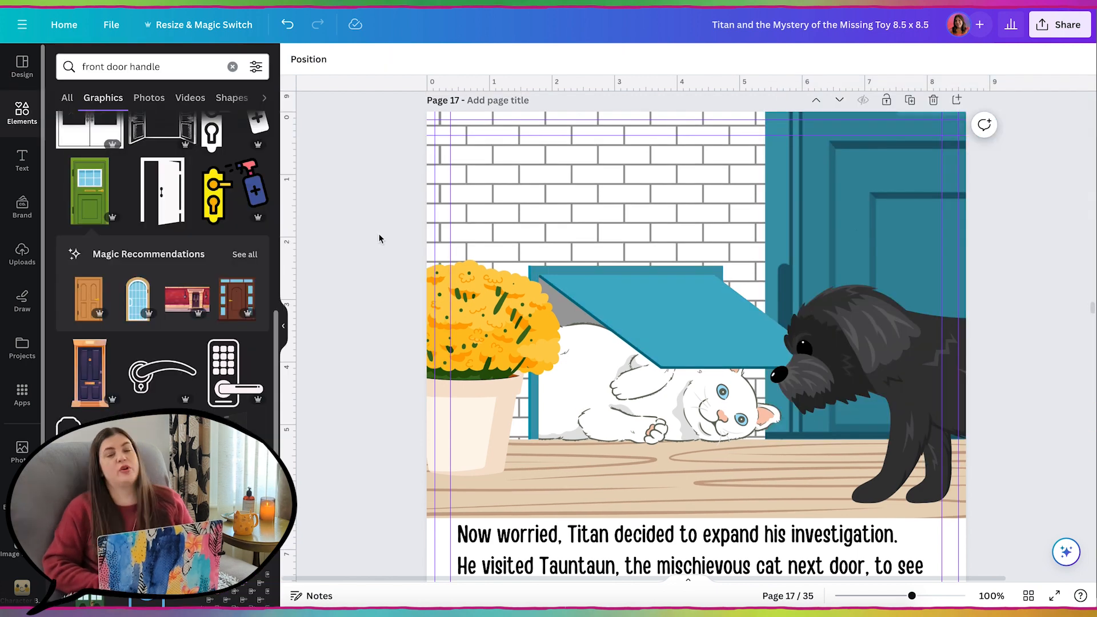
Search the graphics for "rug", add the brown striped rug, enlarge it to about 6.2 by 1.5 and lay it before the door
left_click(177, 66)
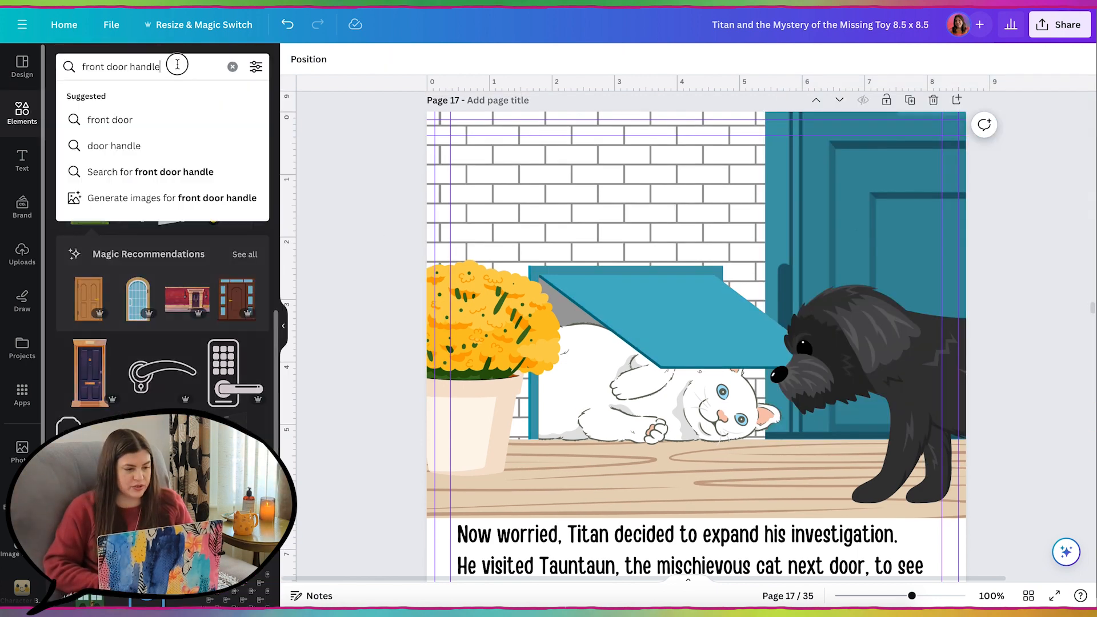
triple_click(177, 66)
type("w")
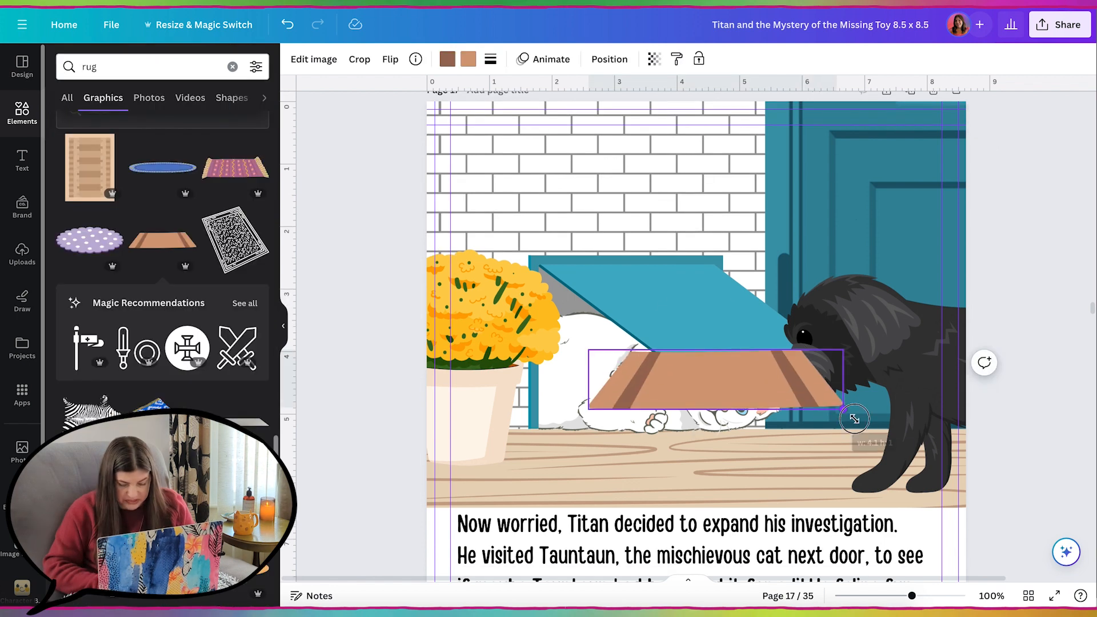
left_click_drag(845, 404, 973, 443)
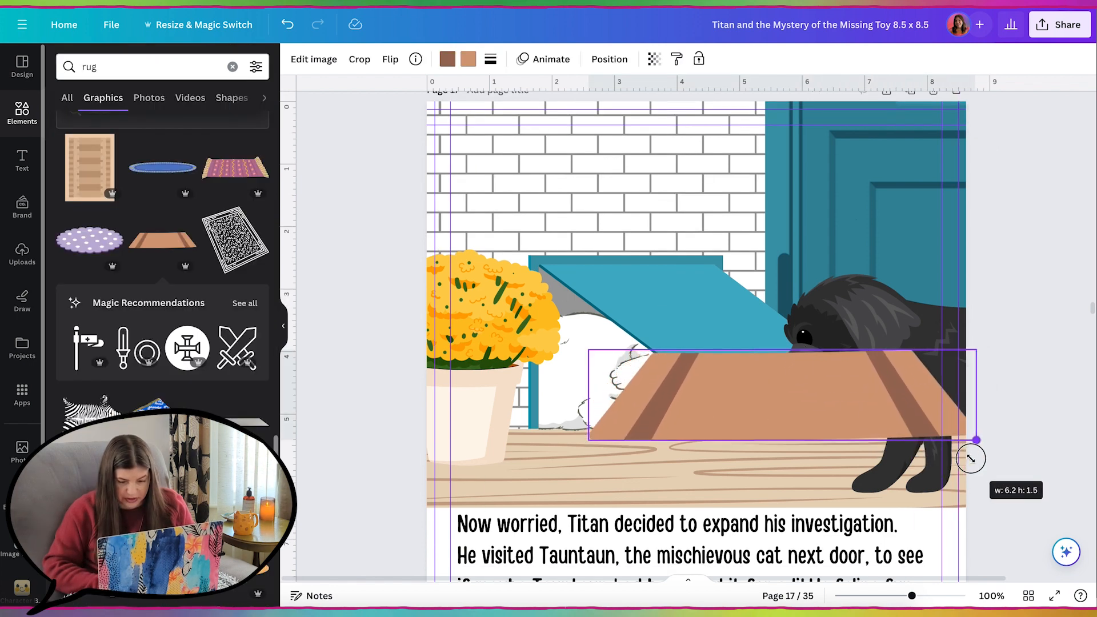
left_click_drag(818, 448, 838, 473)
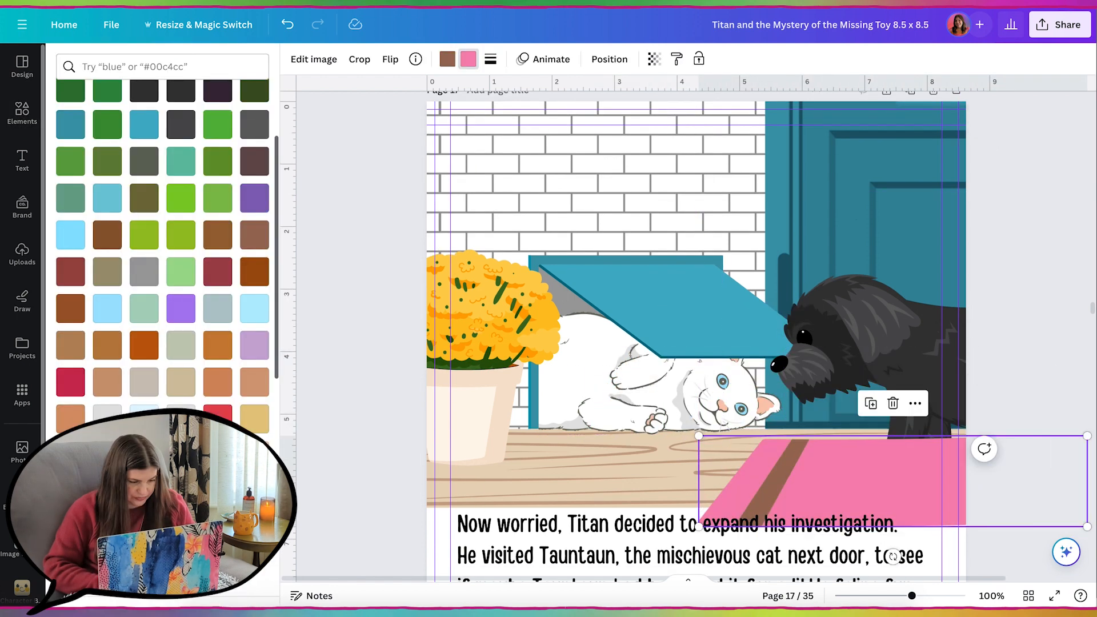
Recolor the rug pink with darker pink stripes and fit it to the floor's lower edge
left_click(448, 59)
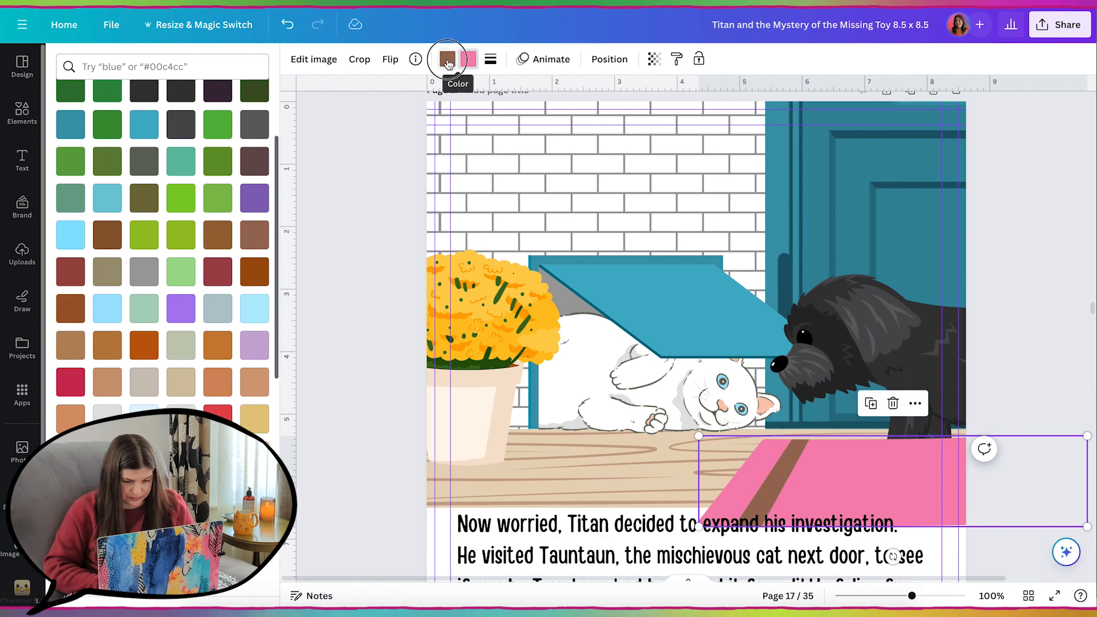
left_click(218, 455)
left_click_drag(698, 461, 703, 442)
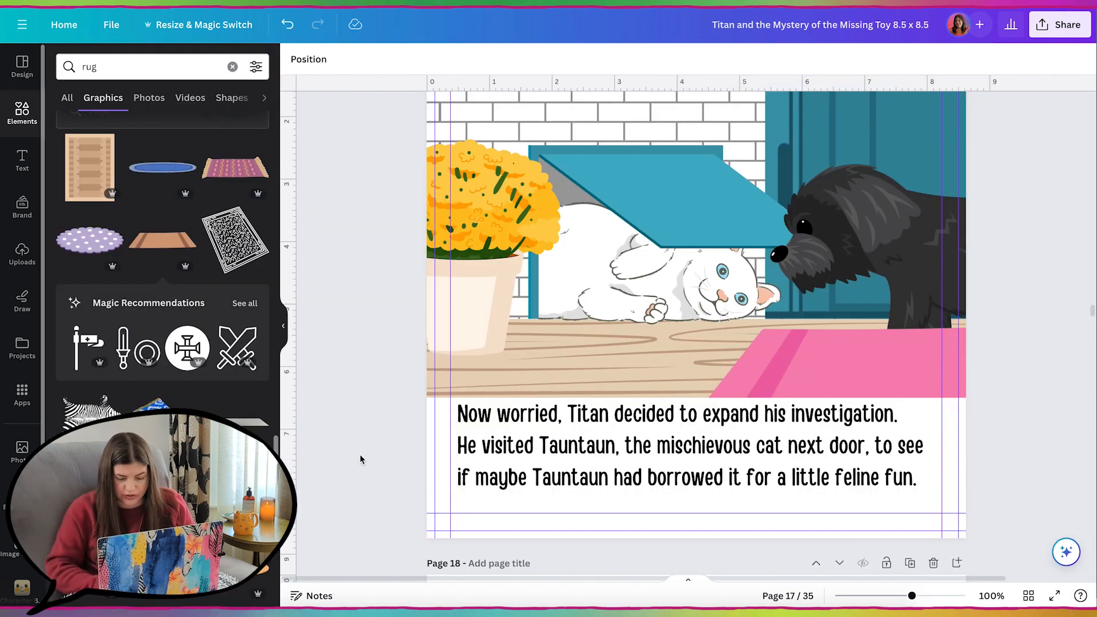
Add the uploaded black overlay with a rounded, slightly irregular rectangular cutout to page 17
scroll(361, 460, "down", 3)
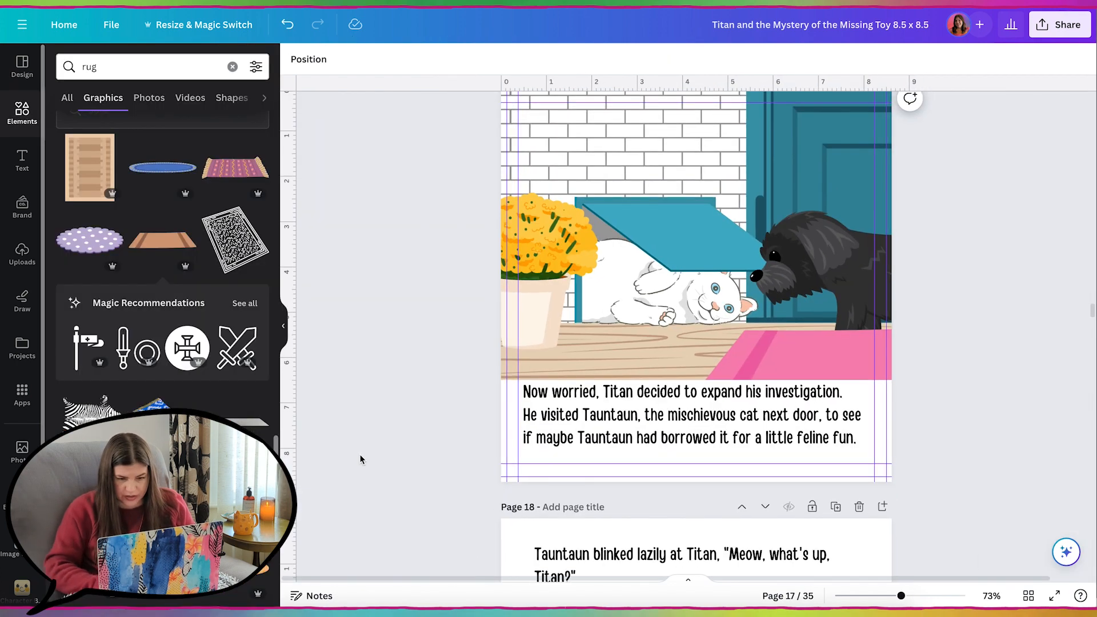
scroll(360, 460, "up", 3)
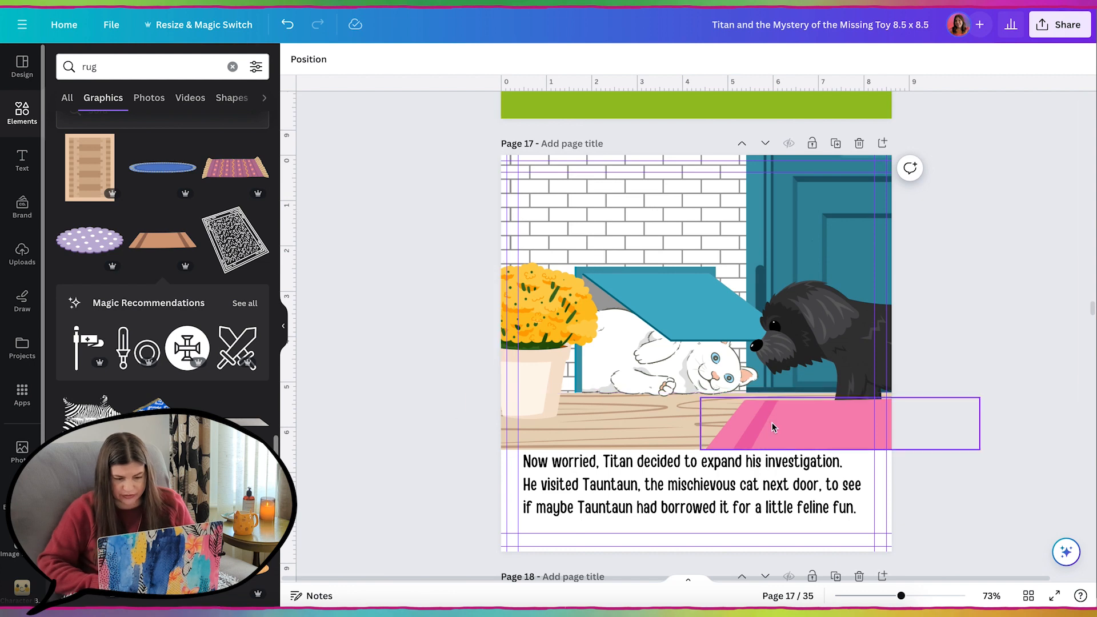
scroll(559, 240, "up", 5)
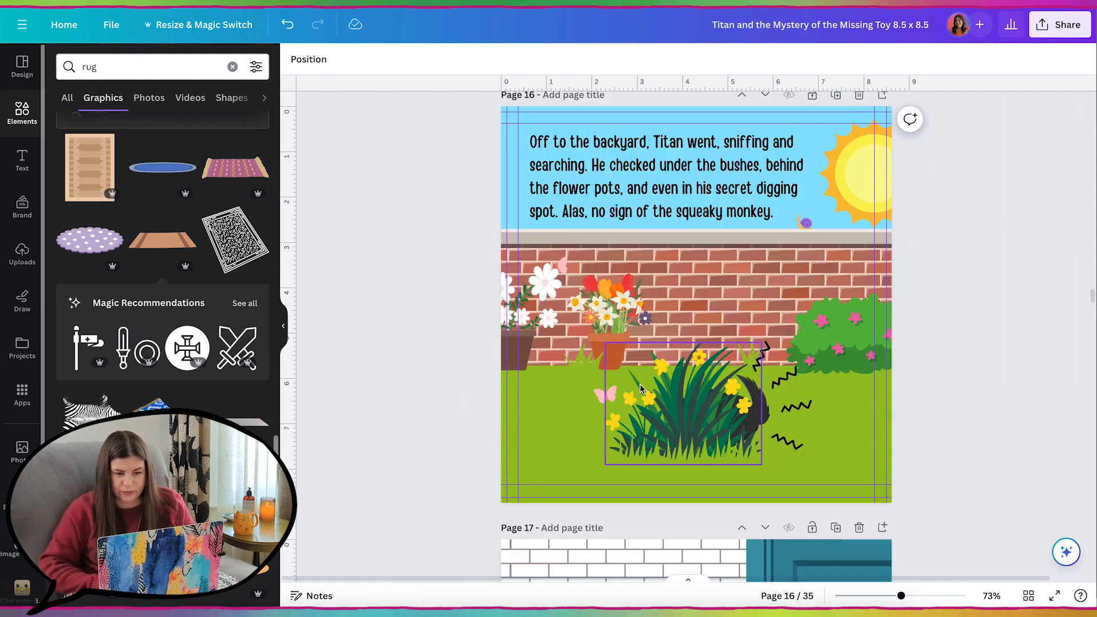
scroll(643, 343, "down", 6)
left_click(21, 255)
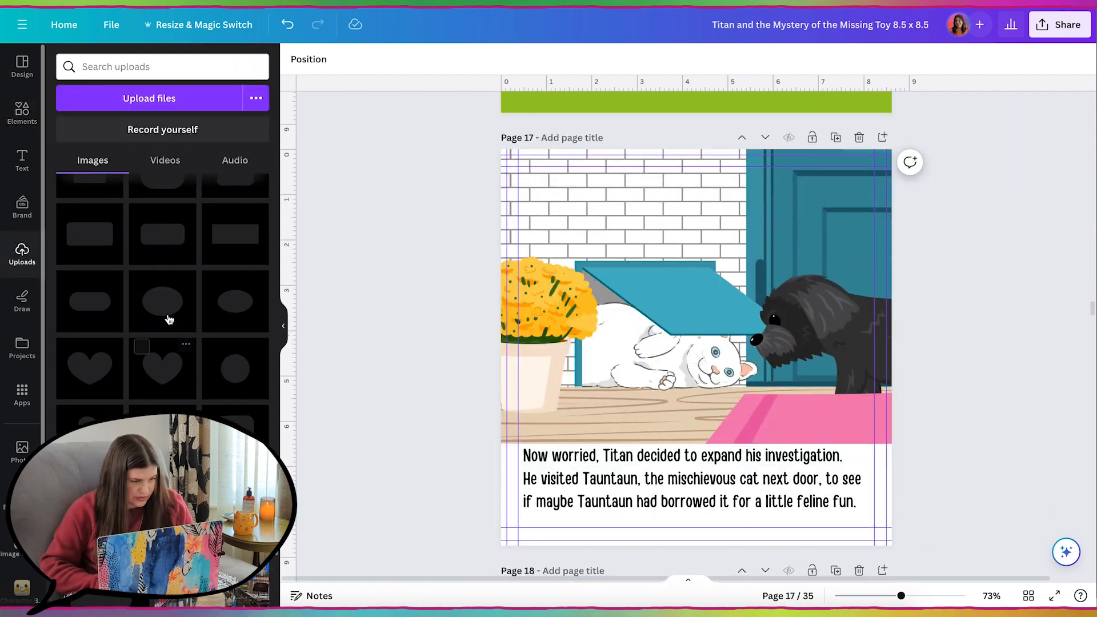
scroll(167, 318, "down", 2)
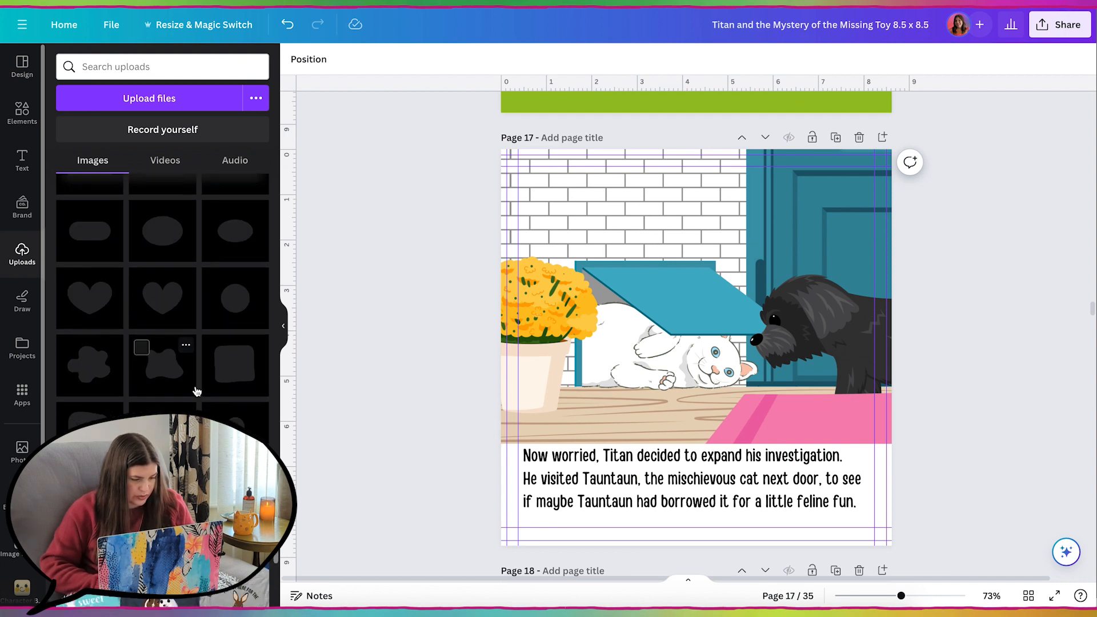
scroll(196, 392, "down", 1)
left_click(170, 391)
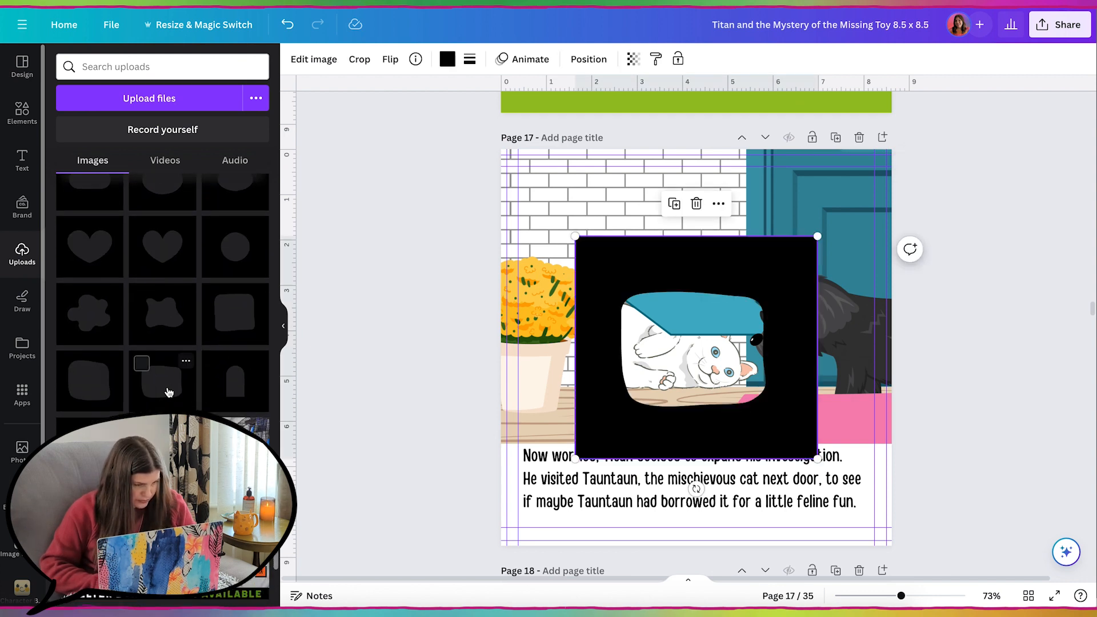
Enlarge the cutout overlay beyond the page so its opening frames the illustration, and color it white
left_click_drag(576, 237, 428, 74)
left_click_drag(817, 460, 1045, 565)
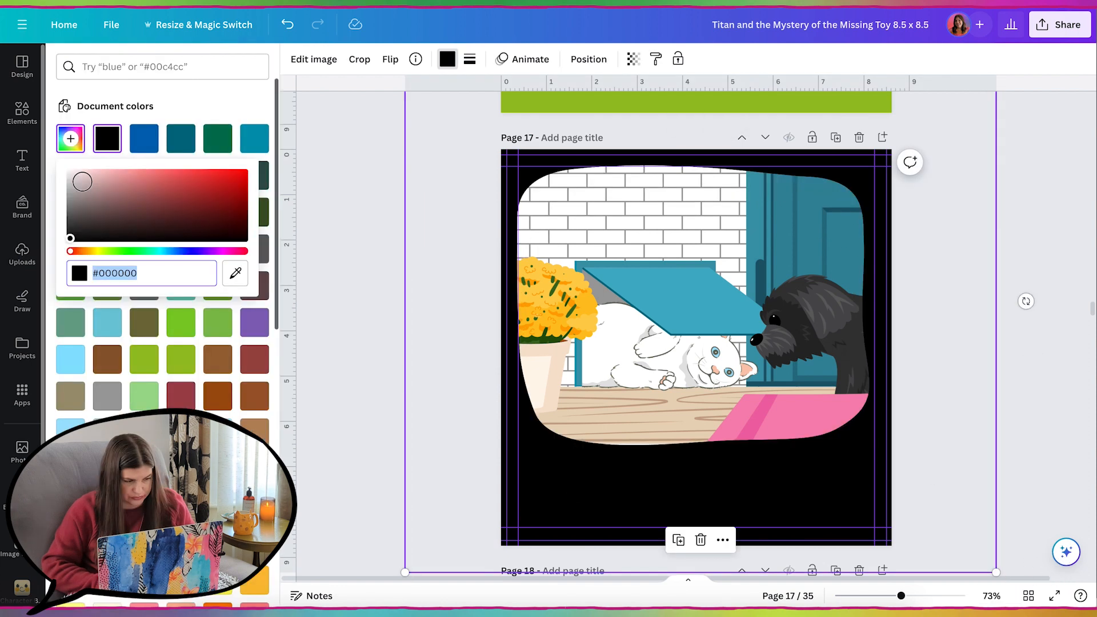
left_click_drag(81, 181, 57, 160)
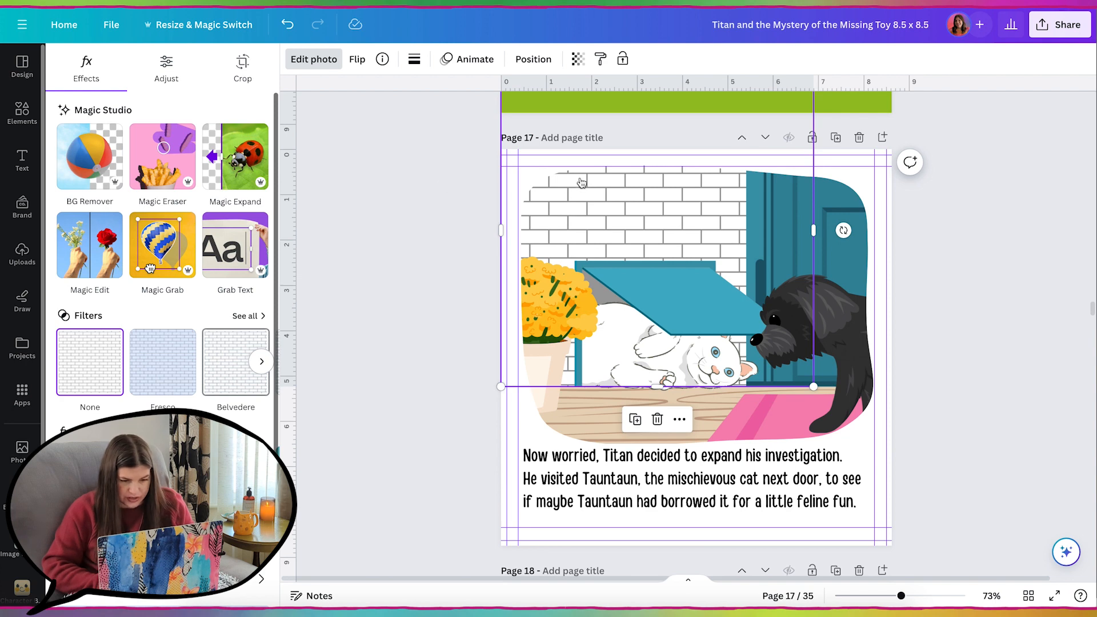
Tint the white brick wall light grey using its photo effects
left_click(262, 362)
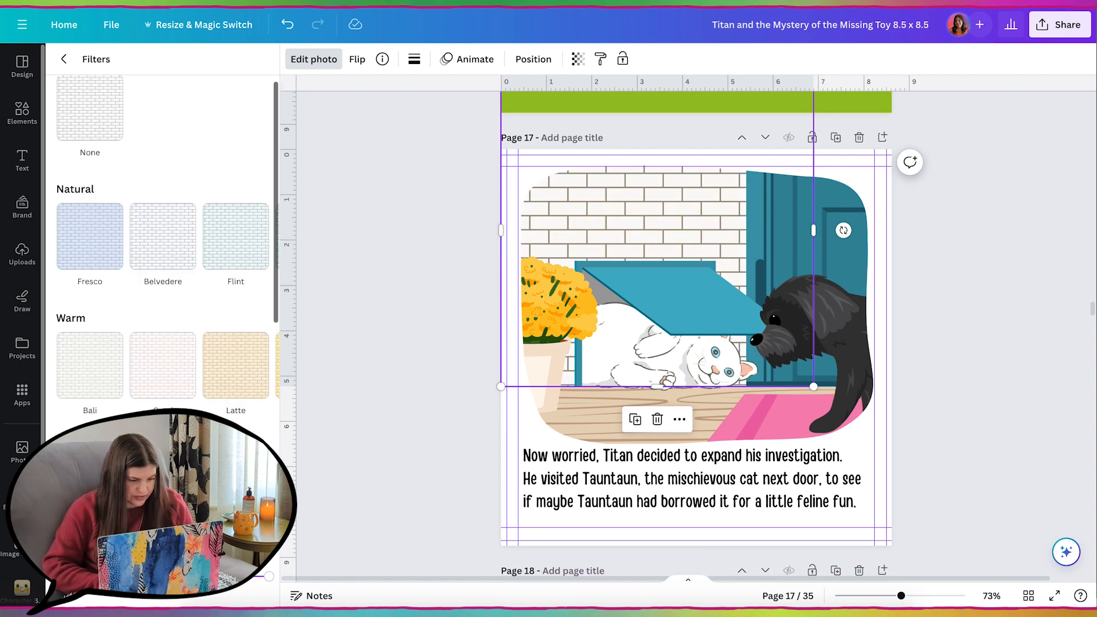
left_click(446, 387)
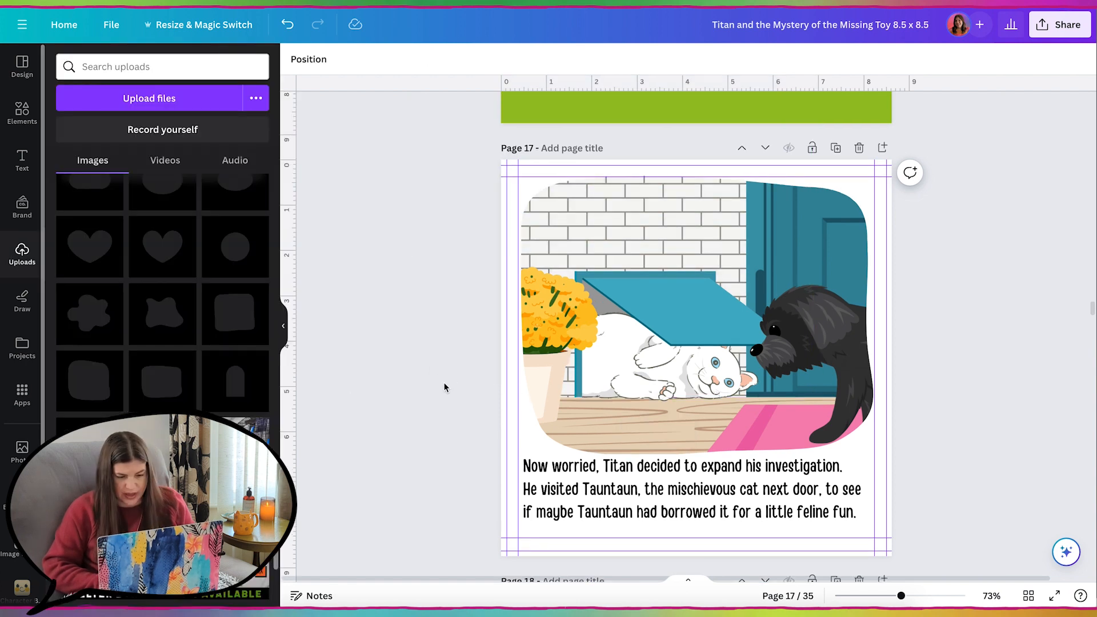
Search the elements for "shadow", place a soft oval shadow under the dog's foot and set its transparency to 33
left_click(27, 122)
left_click(144, 70)
left_click_drag(778, 373, 877, 435)
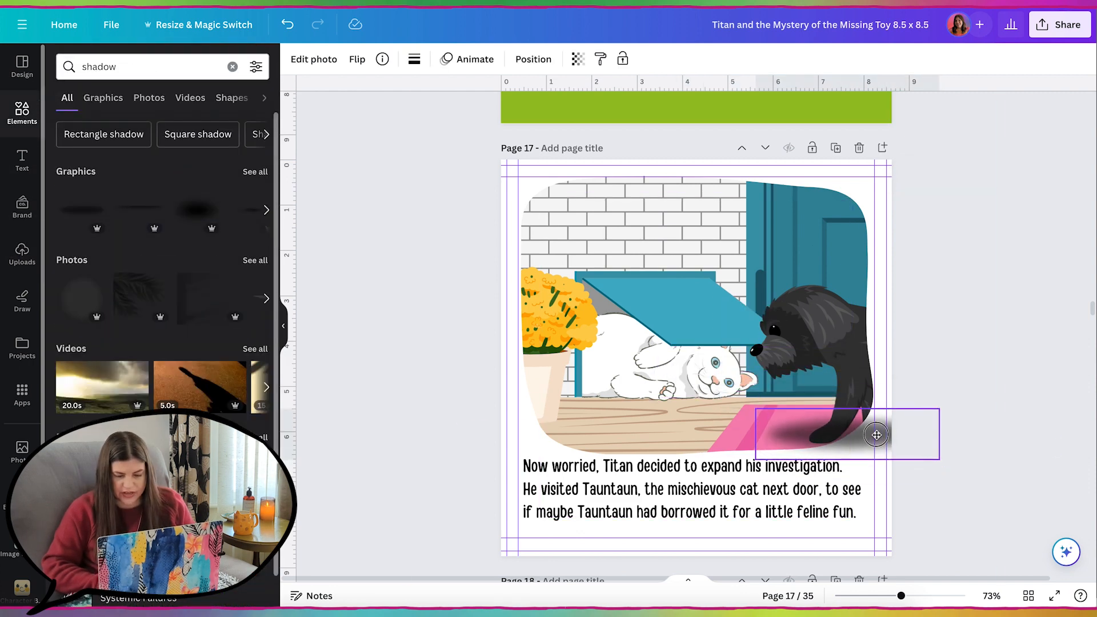
left_click(578, 59)
left_click_drag(577, 111, 495, 114)
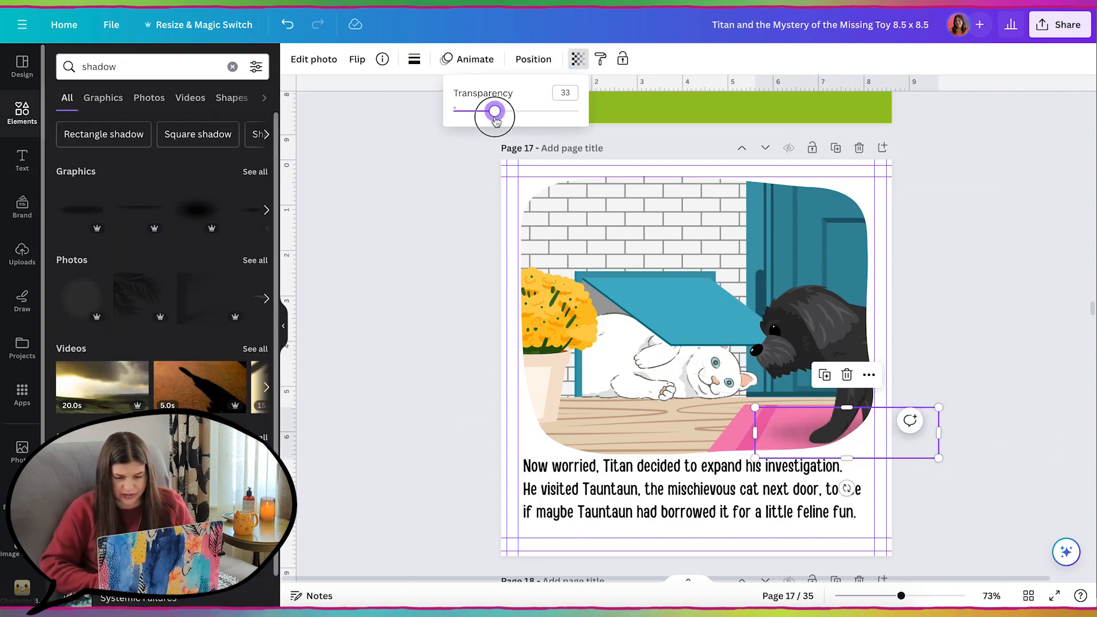
Place a copy of the oval shadow beneath the cat, send it backward and scale it down to fit
left_click_drag(797, 429, 682, 390)
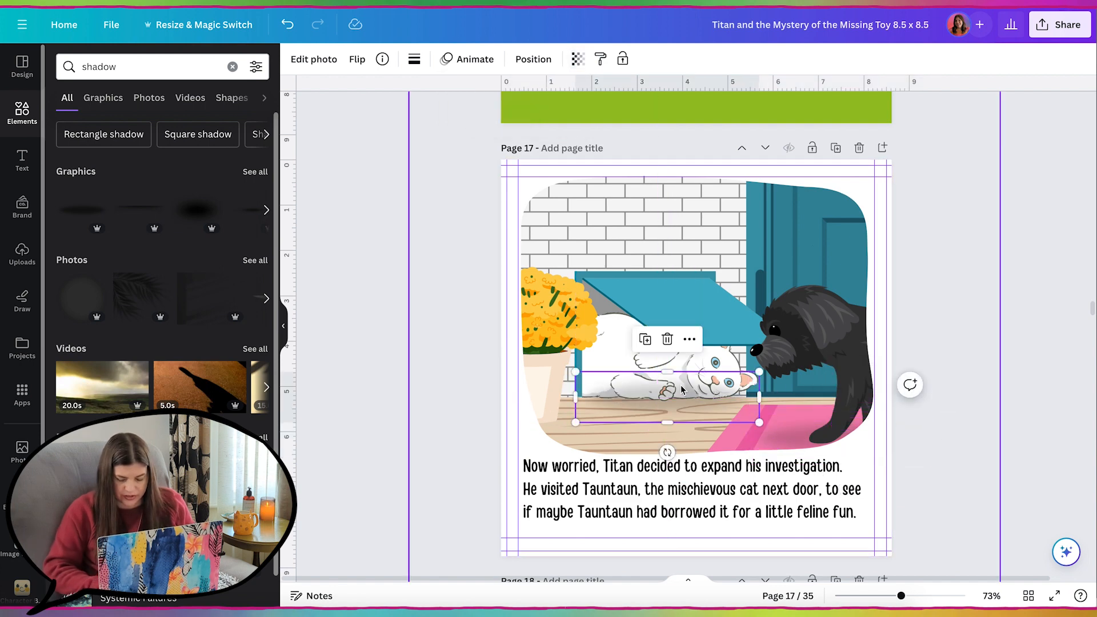
key("ctrl+[")
left_click_drag(759, 422, 706, 429)
left_click_drag(656, 391, 642, 413)
Position a smaller oval shadow at the base of the flower pot and set its transparency to 36
left_click_drag(604, 420, 595, 424)
left_click(577, 59)
left_click_drag(577, 111, 498, 119)
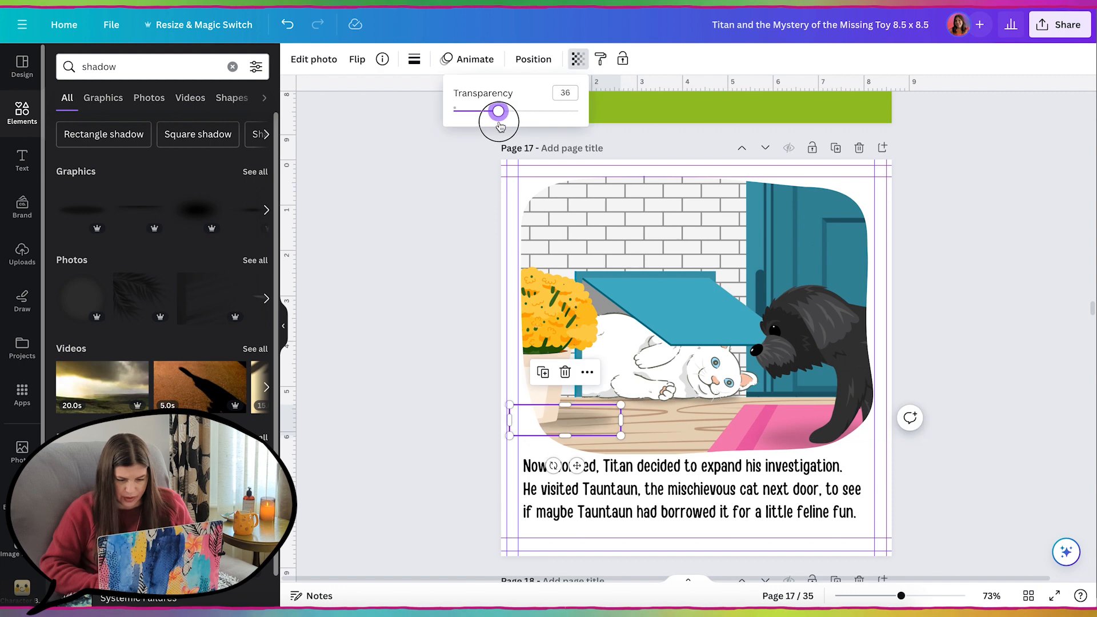
left_click(654, 456)
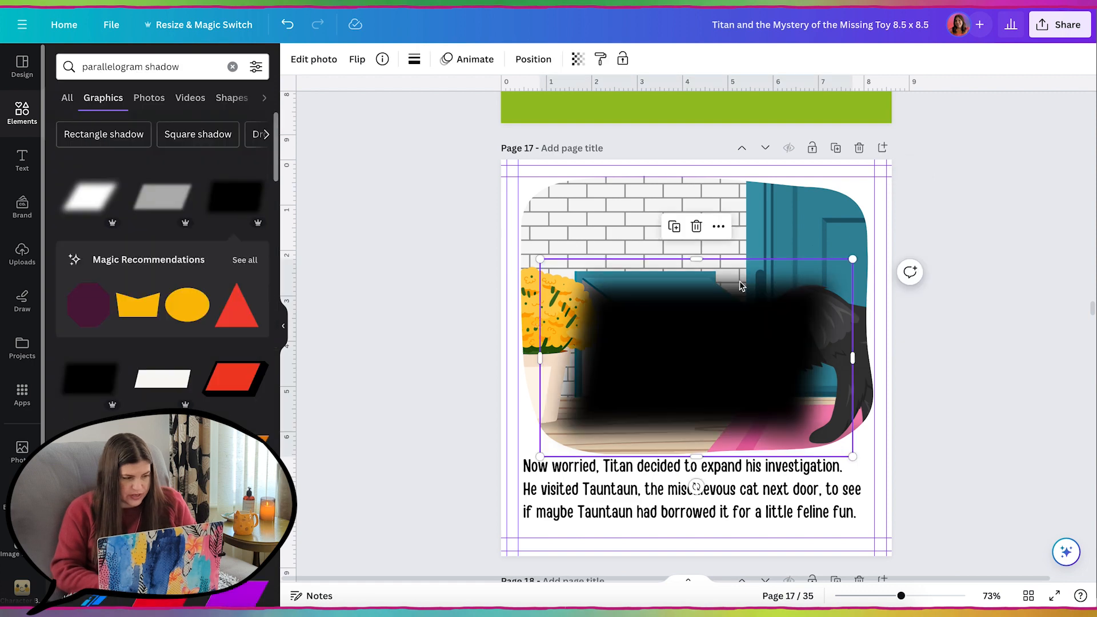
Shrink and rotate the blurred black parallelogram shadow, position it around the open cat flap and lower its opacity
left_click_drag(857, 462, 785, 414)
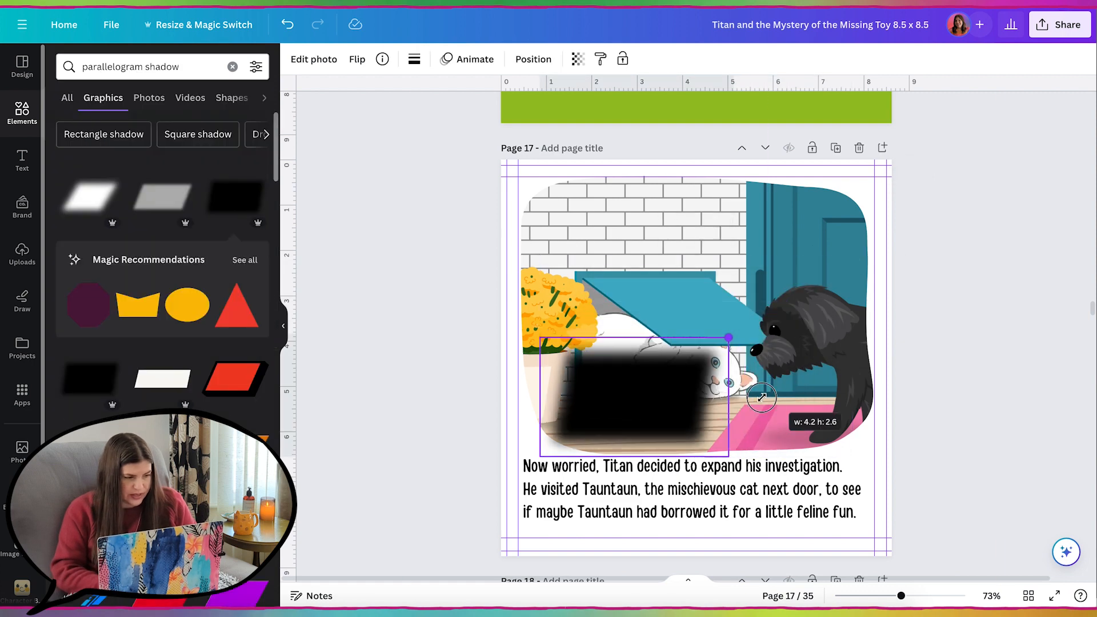
left_click_drag(629, 457, 540, 447)
left_click_drag(607, 392, 647, 302)
left_click_drag(741, 352, 836, 359)
left_click_drag(712, 327, 700, 326)
left_click(578, 59)
left_click_drag(577, 110, 477, 113)
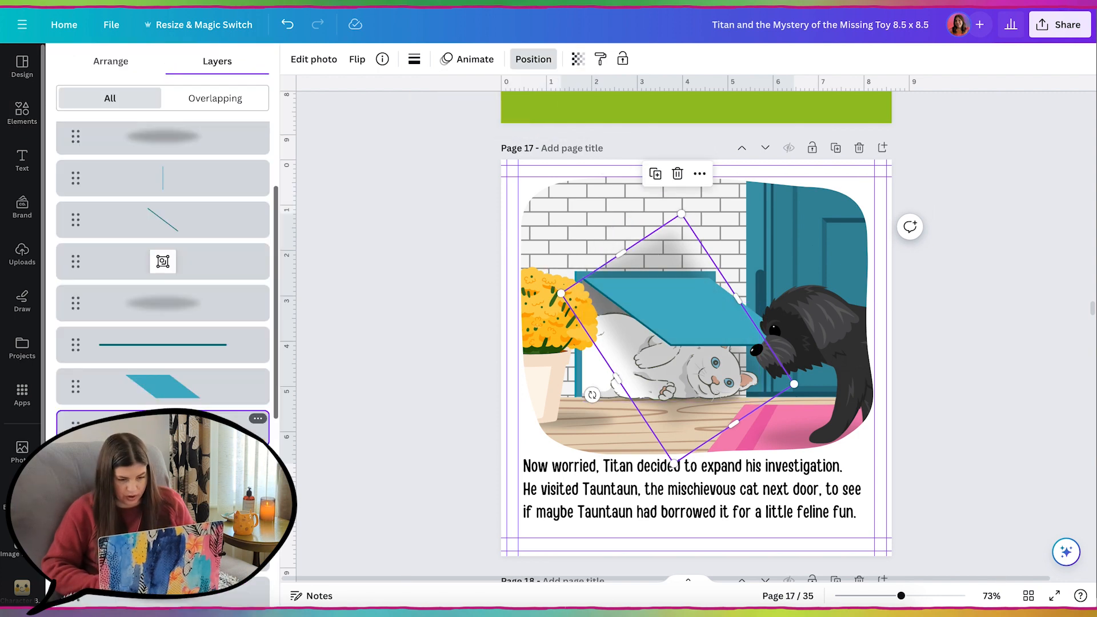
Duplicate the brick wall image and bring the copy to the front of page 17's layers
scroll(163, 343, "down", 10)
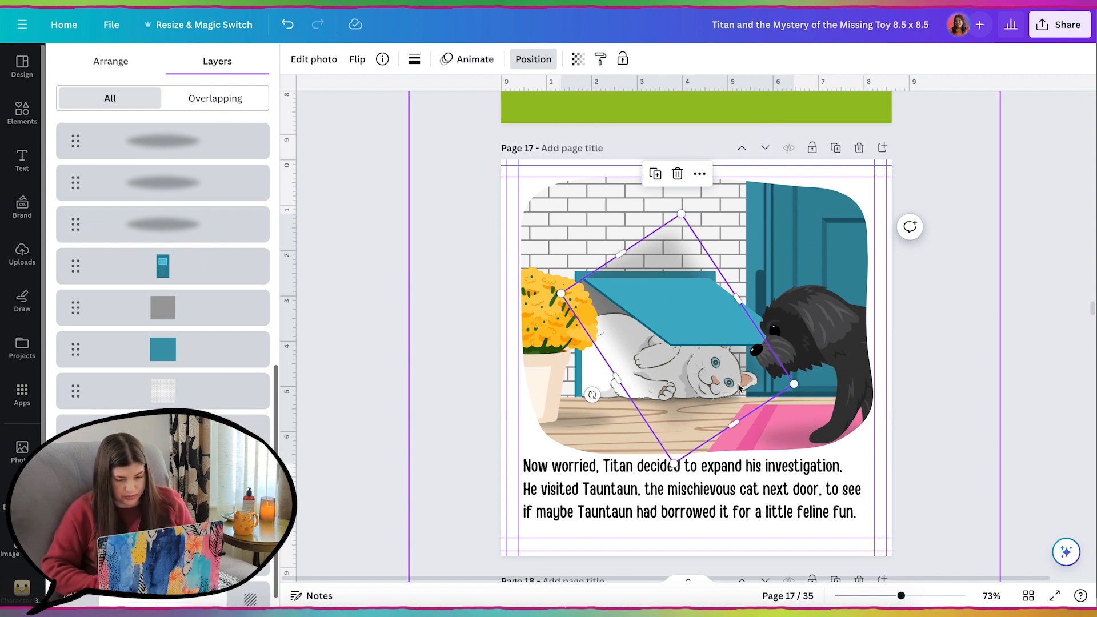
left_click(170, 400)
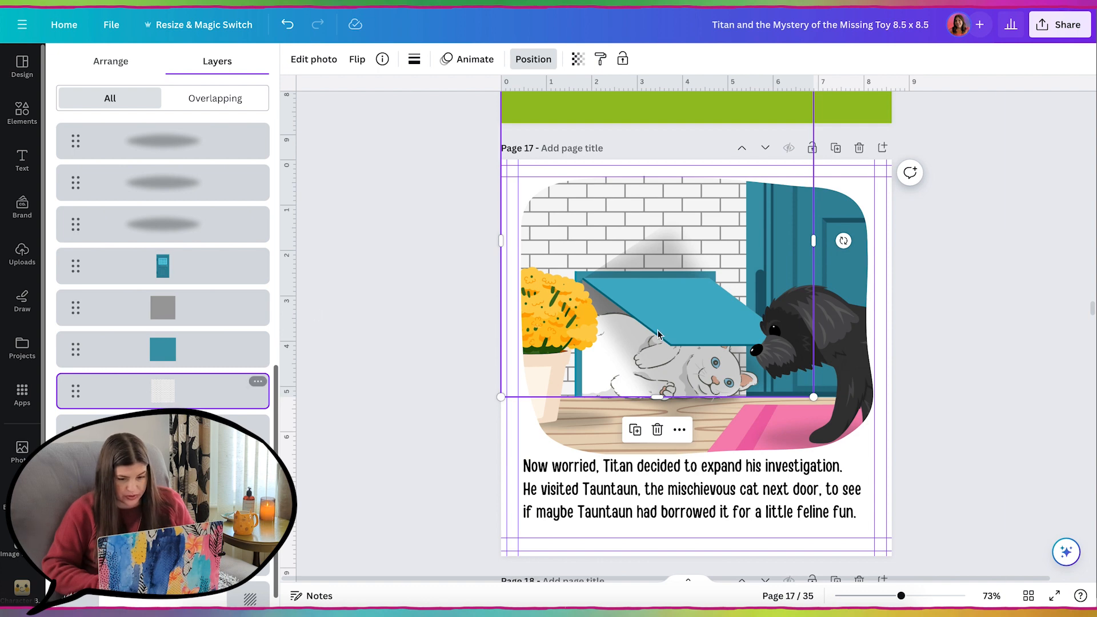
key("ctrl+alt+bracketright")
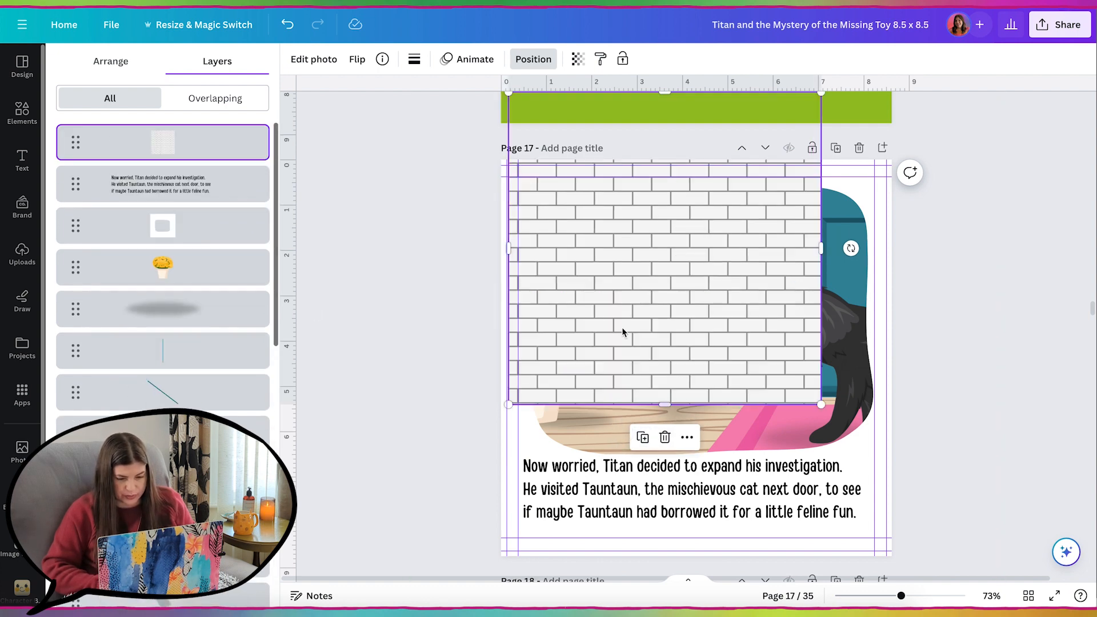
Crop the brick wall copy on page 17 to a small strip just above the cat flap
left_click_drag(628, 262, 621, 285)
left_click_drag(657, 427, 655, 270)
left_click_drag(657, 115, 657, 190)
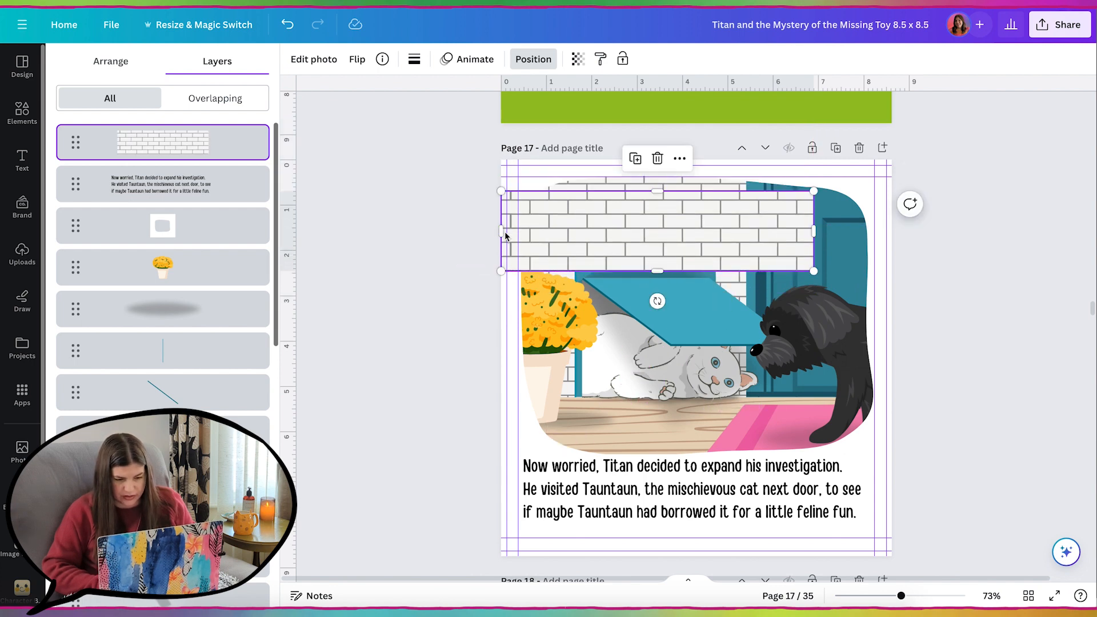
left_click_drag(500, 232, 702, 231)
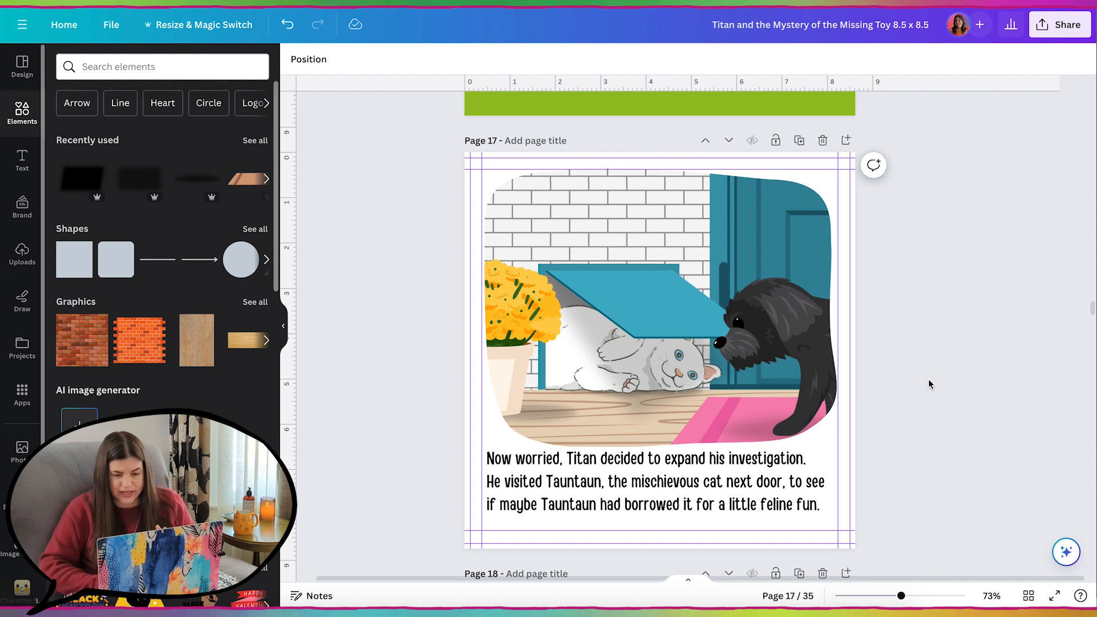
Duplicate page 18, then delete Titan's question text from the first copy and the "Tauntaun blinked lazily" text from page 19
scroll(930, 384, "down", 8)
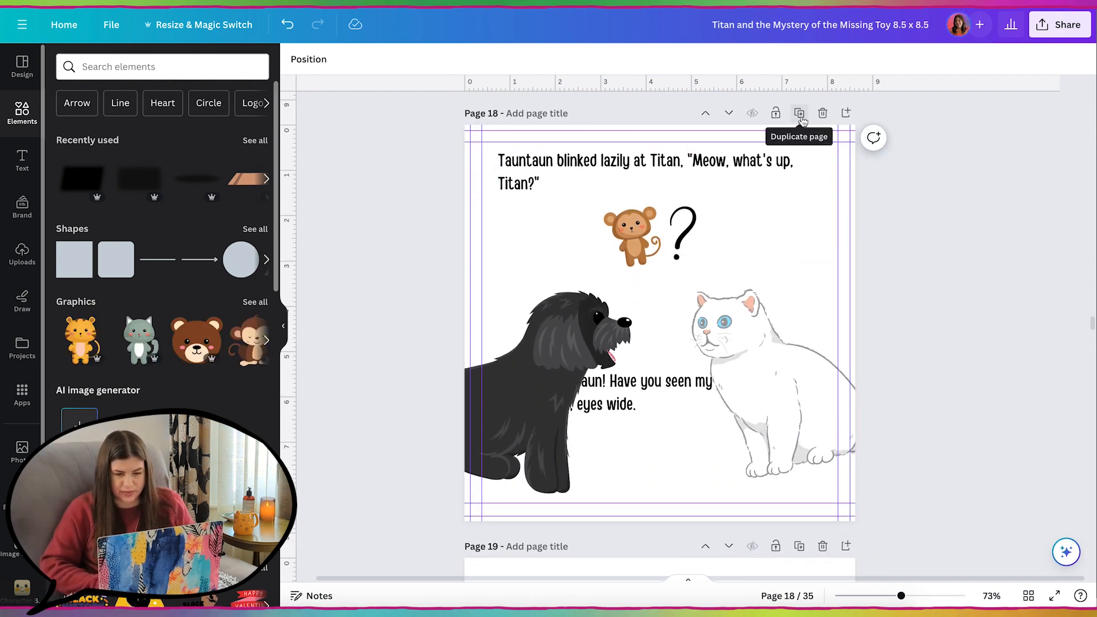
left_click(799, 114)
scroll(742, 178, "up", 8)
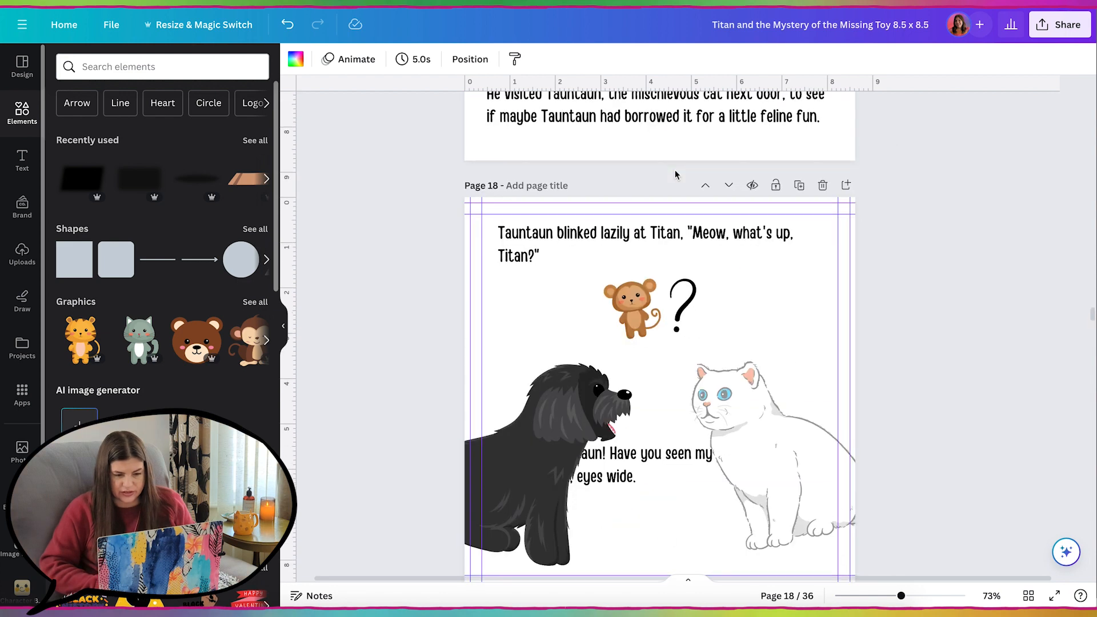
left_click(632, 219)
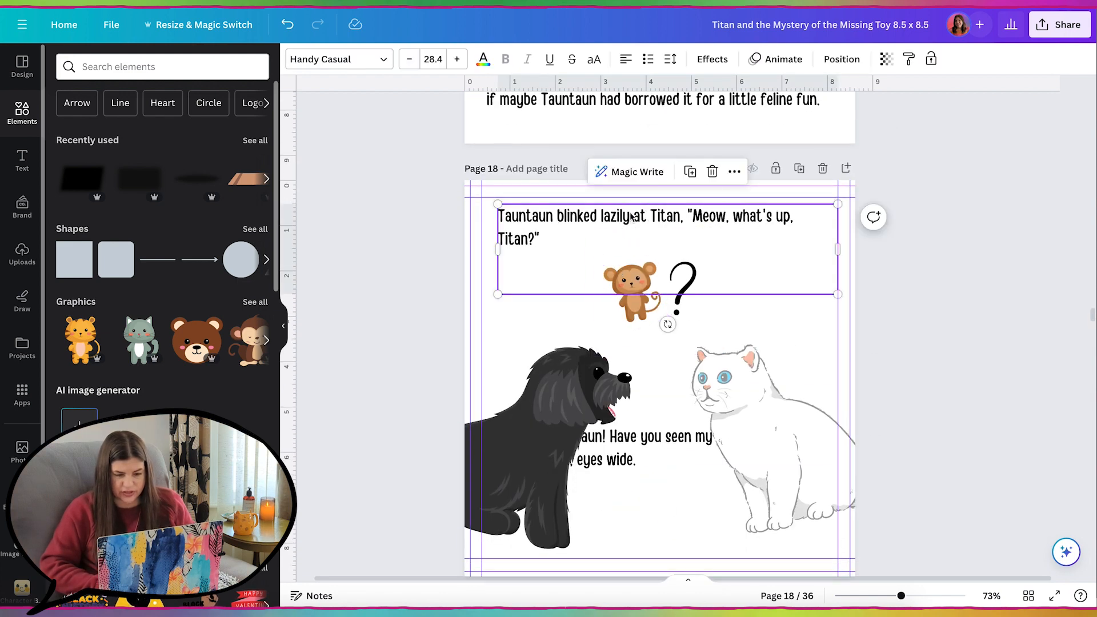
scroll(697, 437, "down", 7)
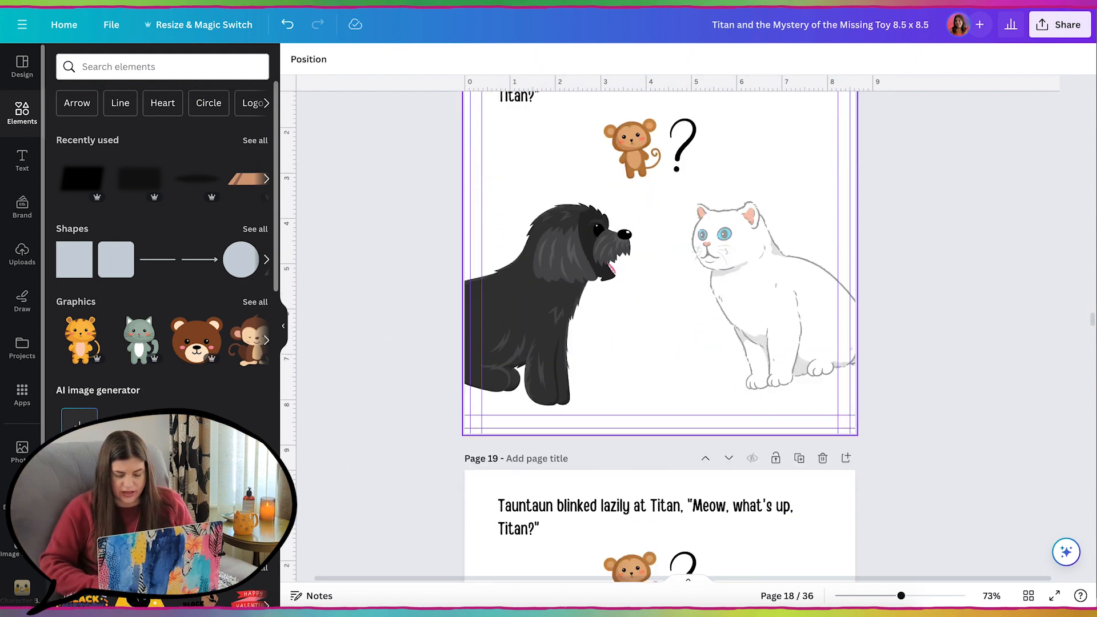
left_click(663, 297)
key("Delete")
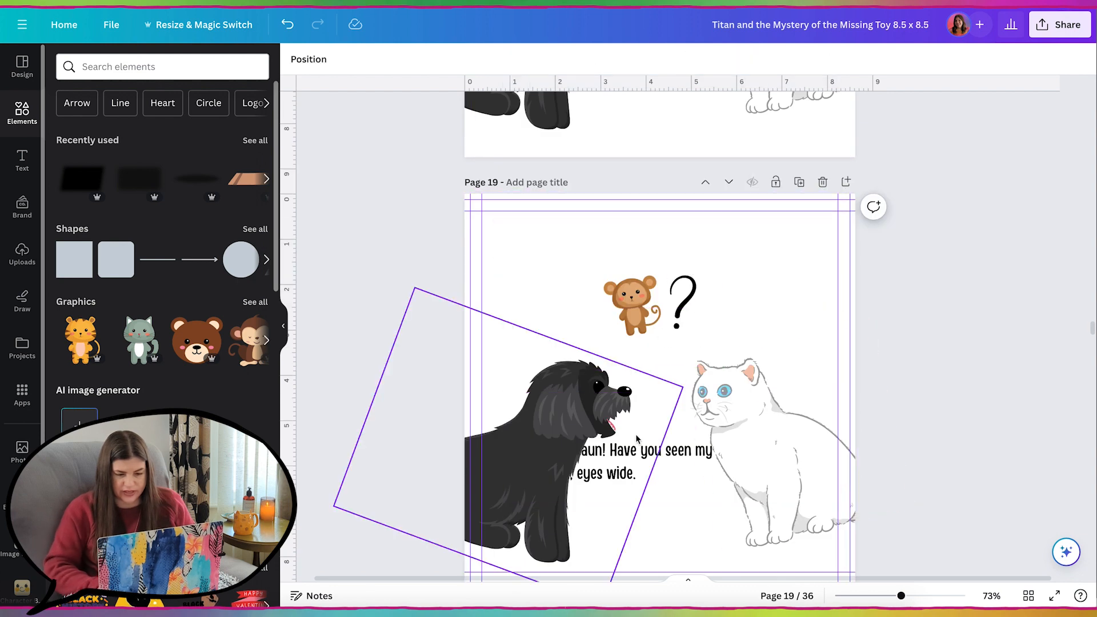
Paste page 17's cat-door scene onto page 18, position it to fill the page and extend the wood floor to the bottom edge
key("ctrl+z")
key("ctrl+z")
key("ctrl+z")
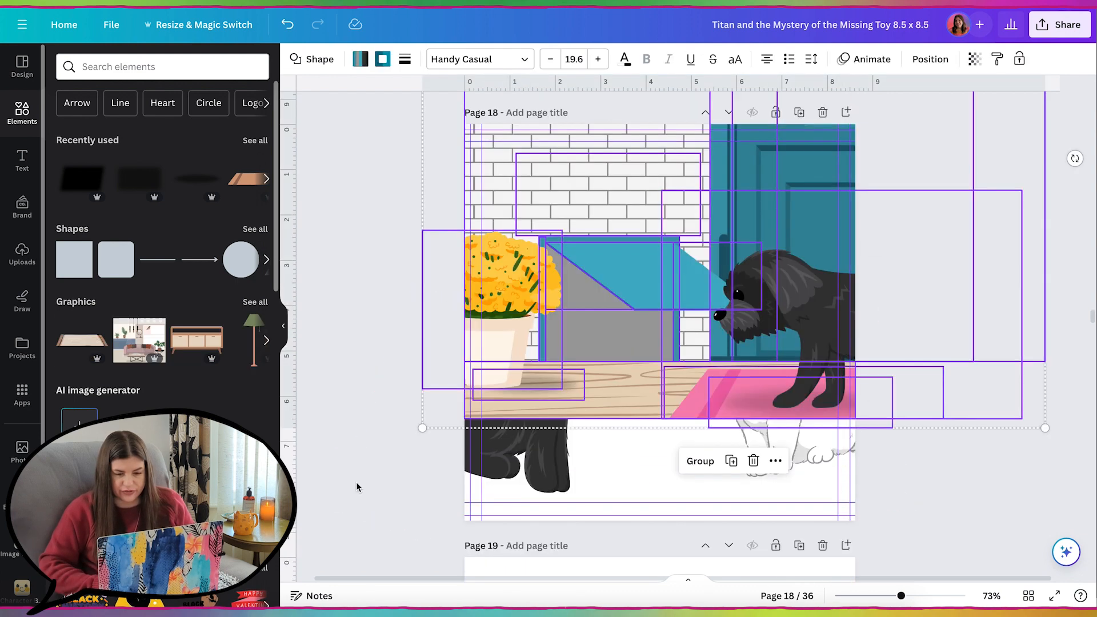
scroll(685, 294, "up", 1)
left_click_drag(682, 248, 683, 271)
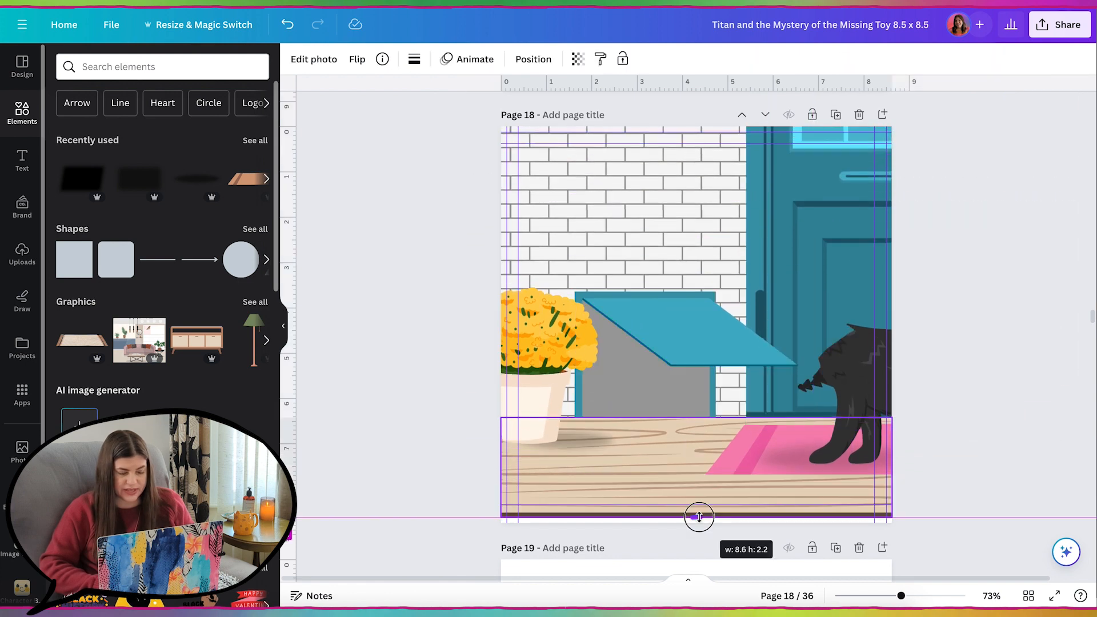
left_click_drag(697, 518, 696, 505)
left_click_drag(500, 506, 440, 558)
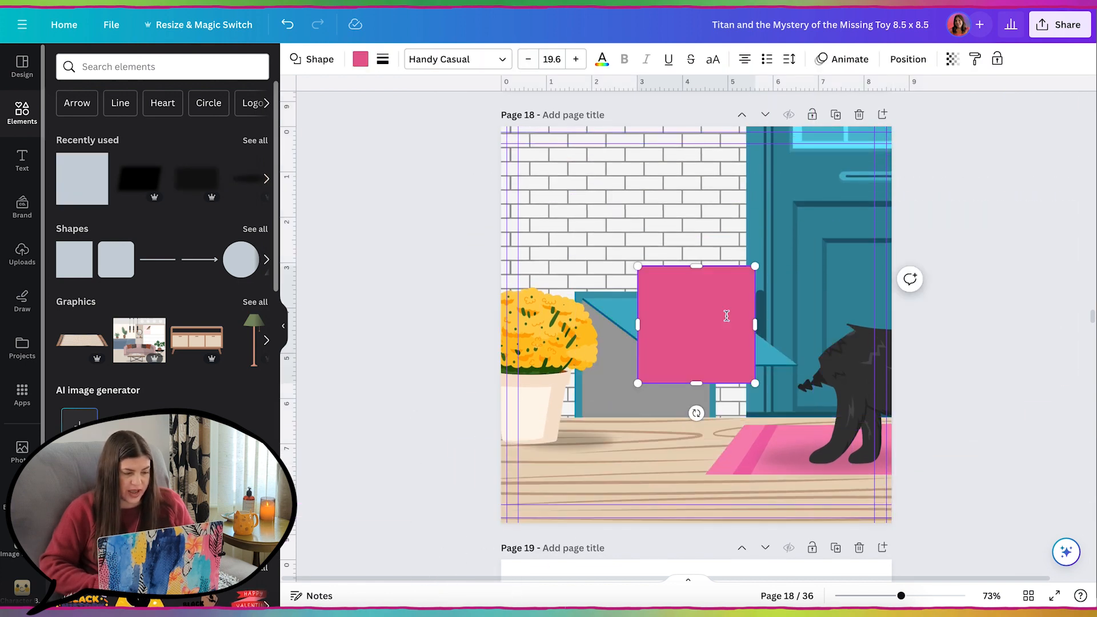
Cover the cat door opening on page 18 with a square recoloured light teal, and rotate a dark teal line to -90° for its outline
left_click_drag(680, 334, 631, 367)
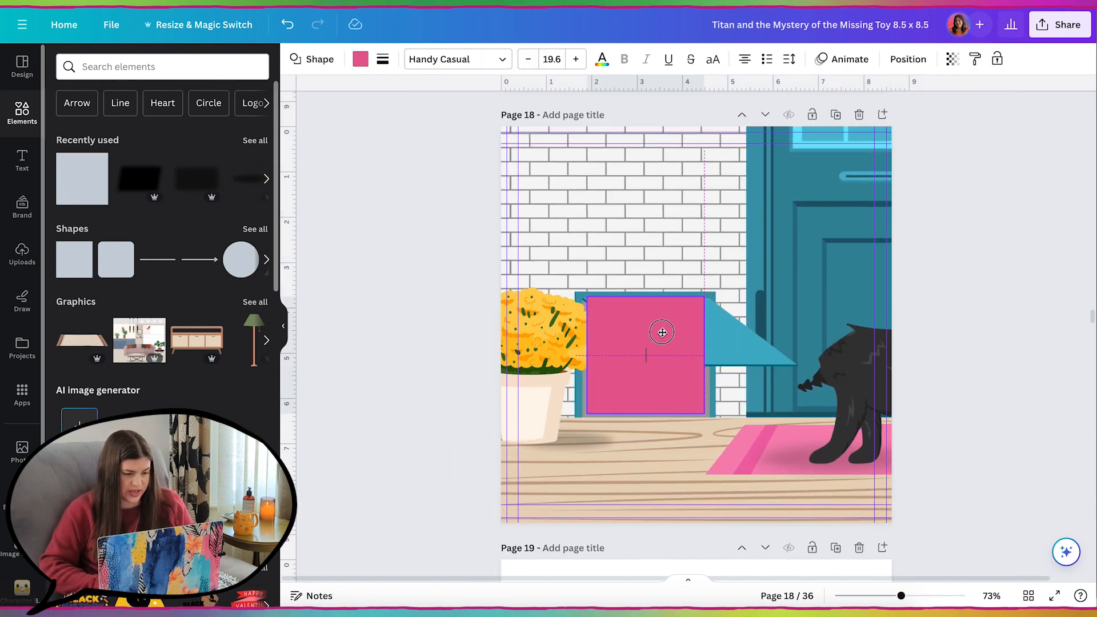
left_click(360, 59)
left_click(234, 303)
left_click(747, 343)
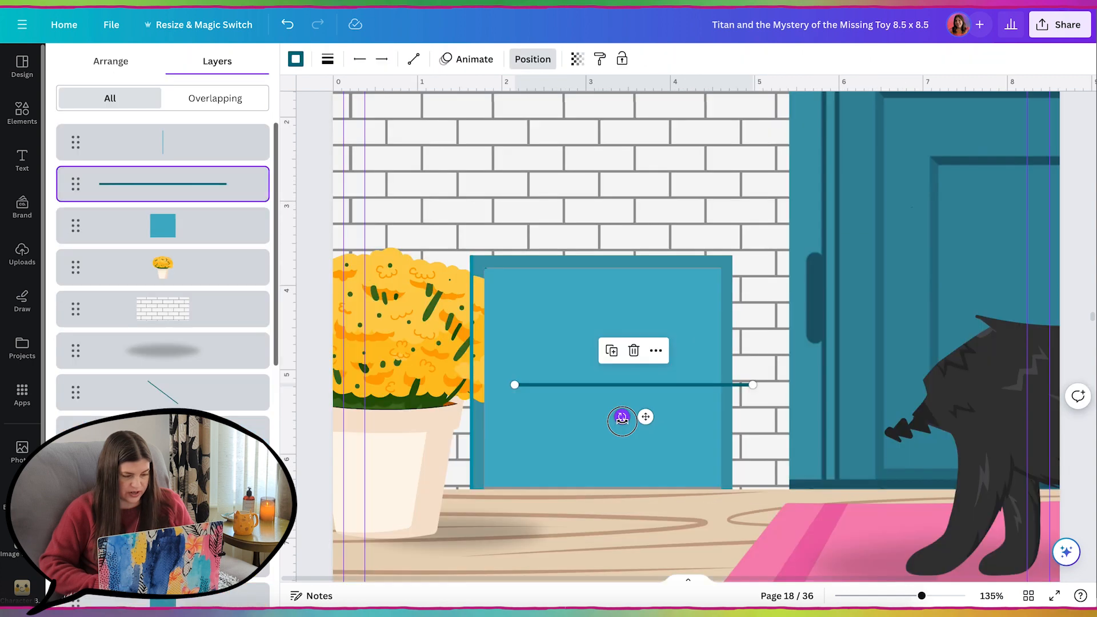
left_click_drag(622, 417, 698, 392)
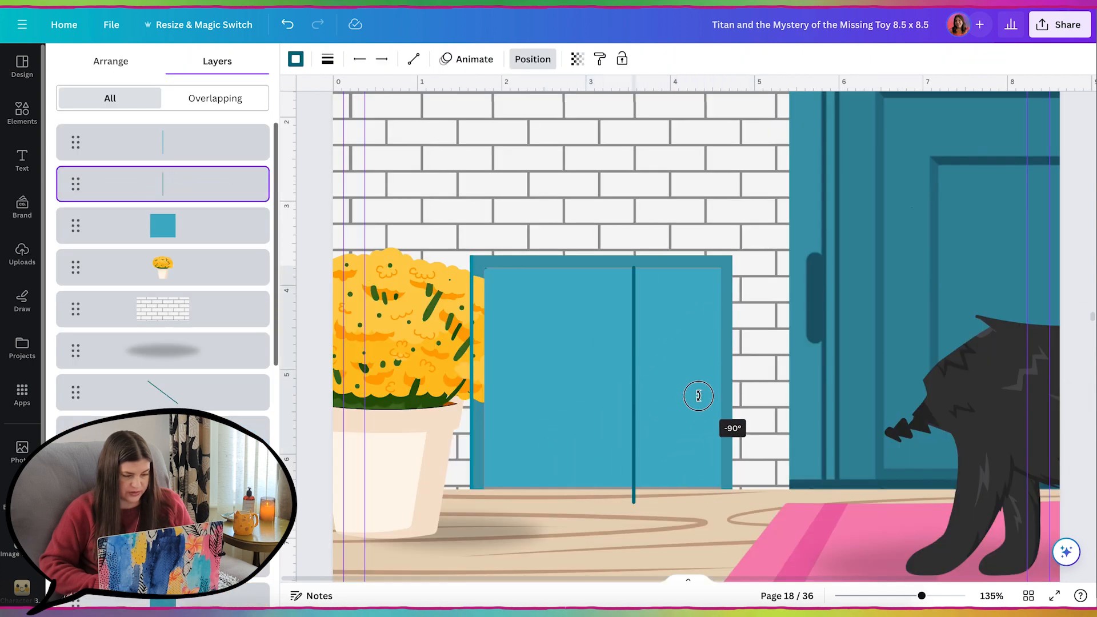
left_click_drag(632, 392, 569, 379)
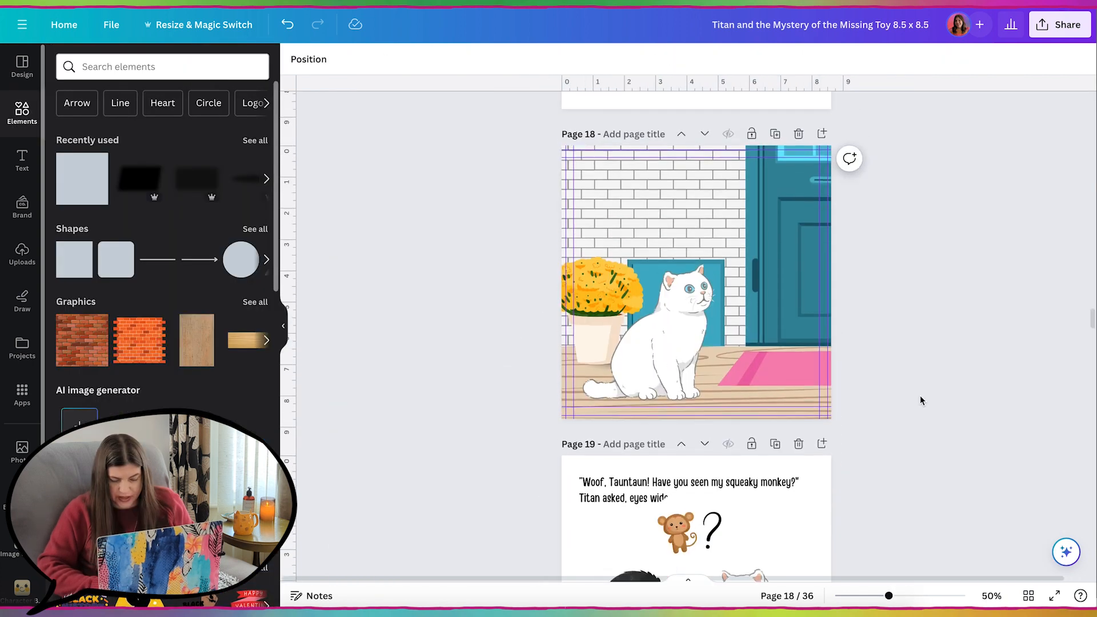
Copy the brick wall from page 18 to page 19, send it behind the characters and text, and fit it across the page
left_click(695, 222)
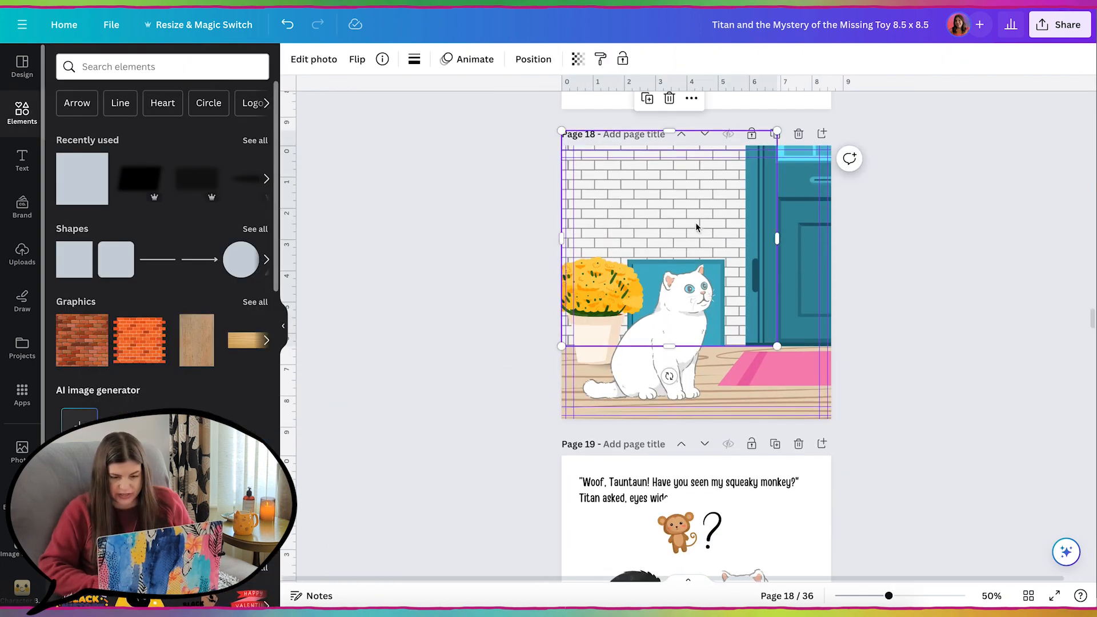
scroll(696, 228, "down", 4)
left_click(783, 280)
left_click(816, 334)
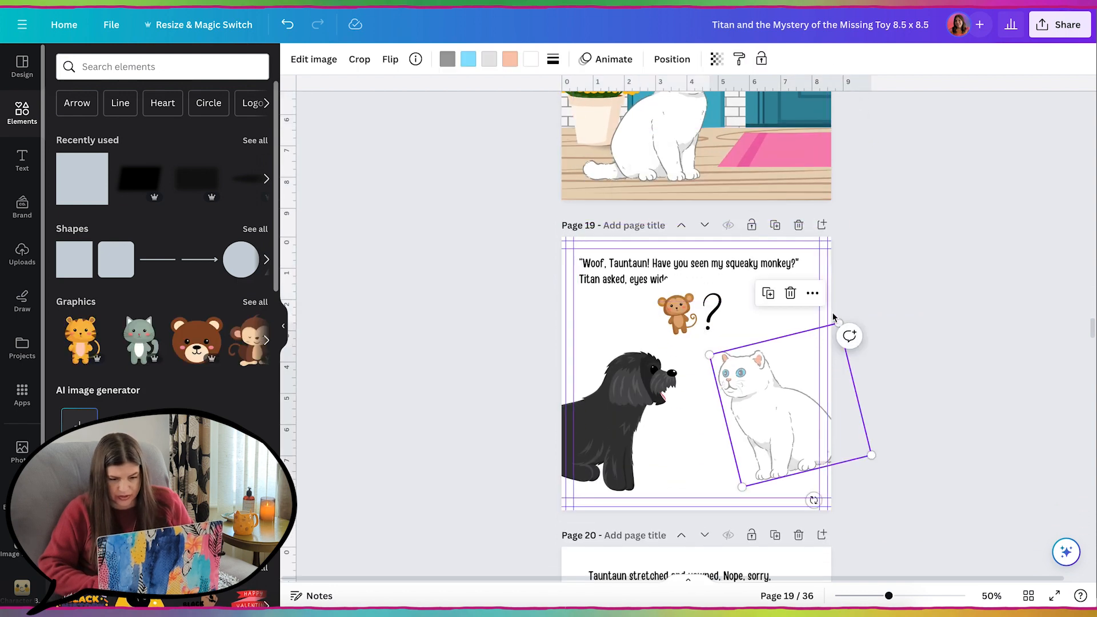
key("ctrl+v")
key("ctrl+[")
key("ctrl+[")
key("ctrl+[")
key("ctrl+[")
key("ctrl+[")
key("ctrl+[")
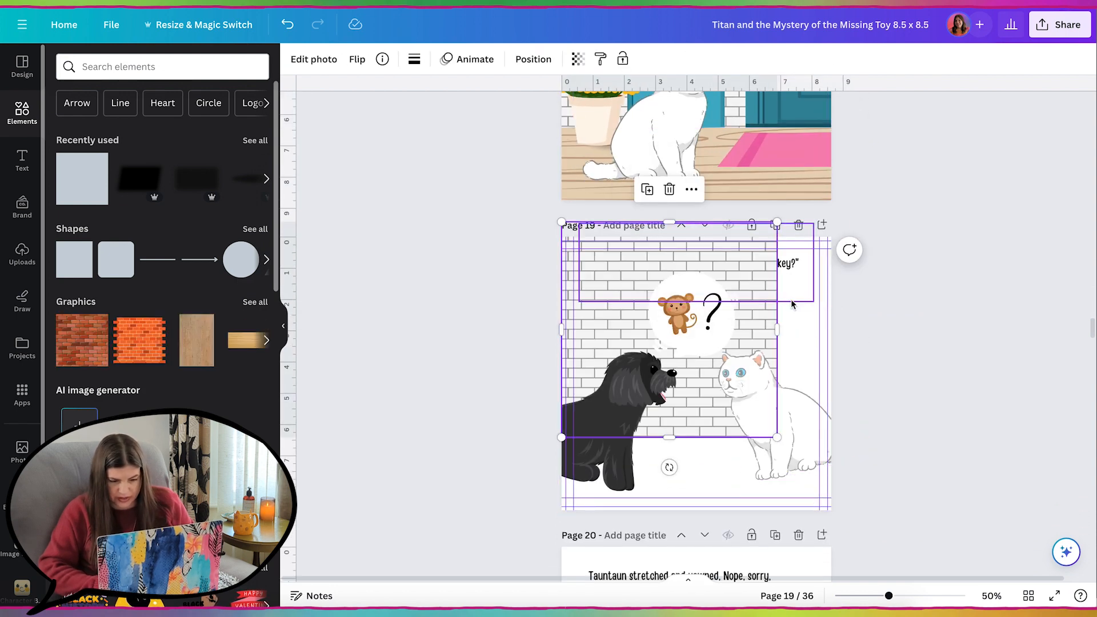
left_click_drag(591, 311, 775, 354)
Copy the wood floor from page 18 to page 19 and fit it to the page width below the brick wall
left_click(781, 190)
key("ctrl+c")
left_click(698, 478)
key("ctrl+v")
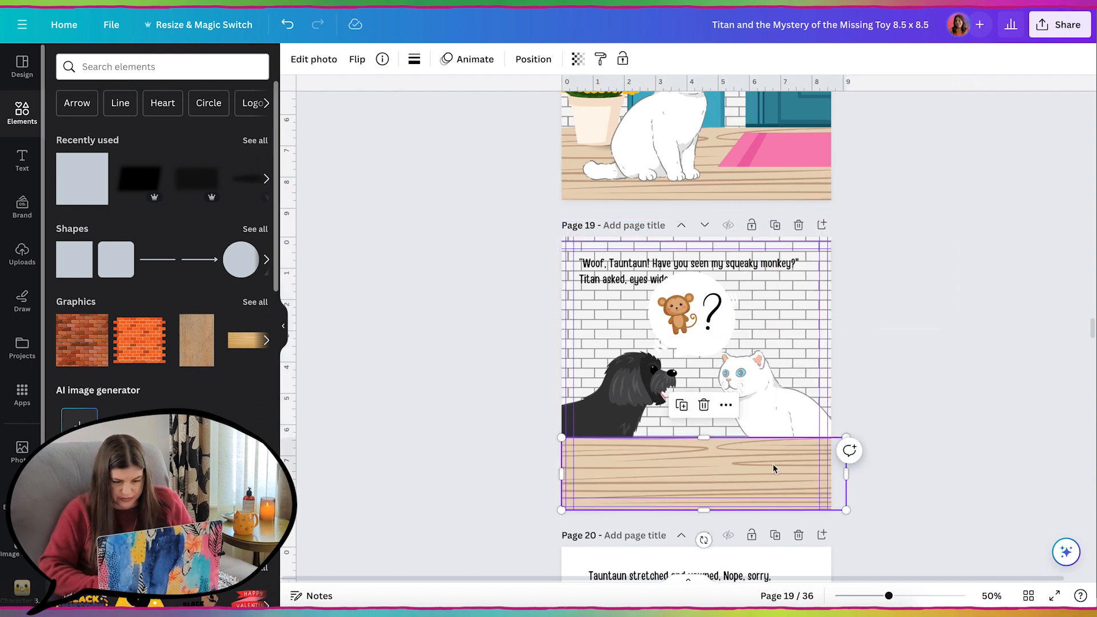
left_click_drag(774, 468, 709, 464)
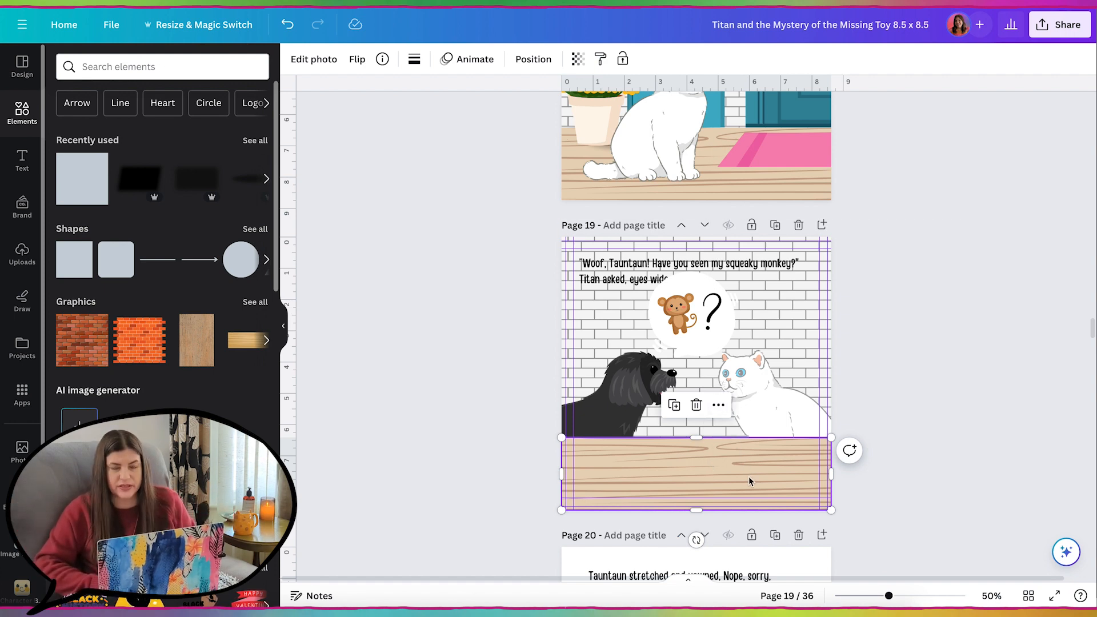
Flip the wood floor on page 19 horizontally
scroll(719, 456, "up", 1)
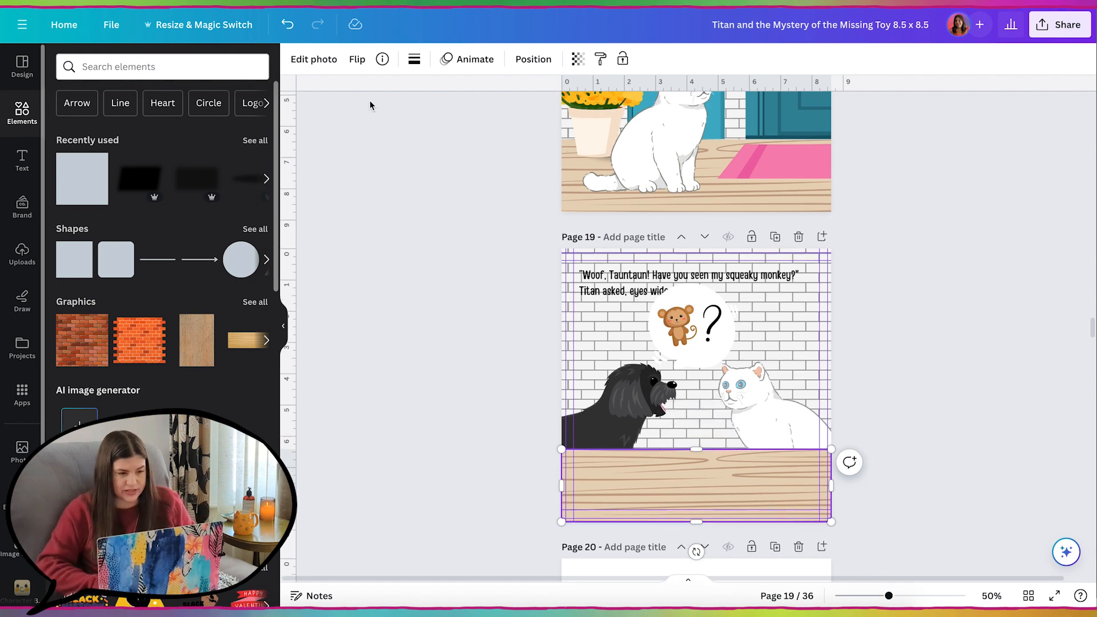
left_click(366, 70)
left_click(369, 93)
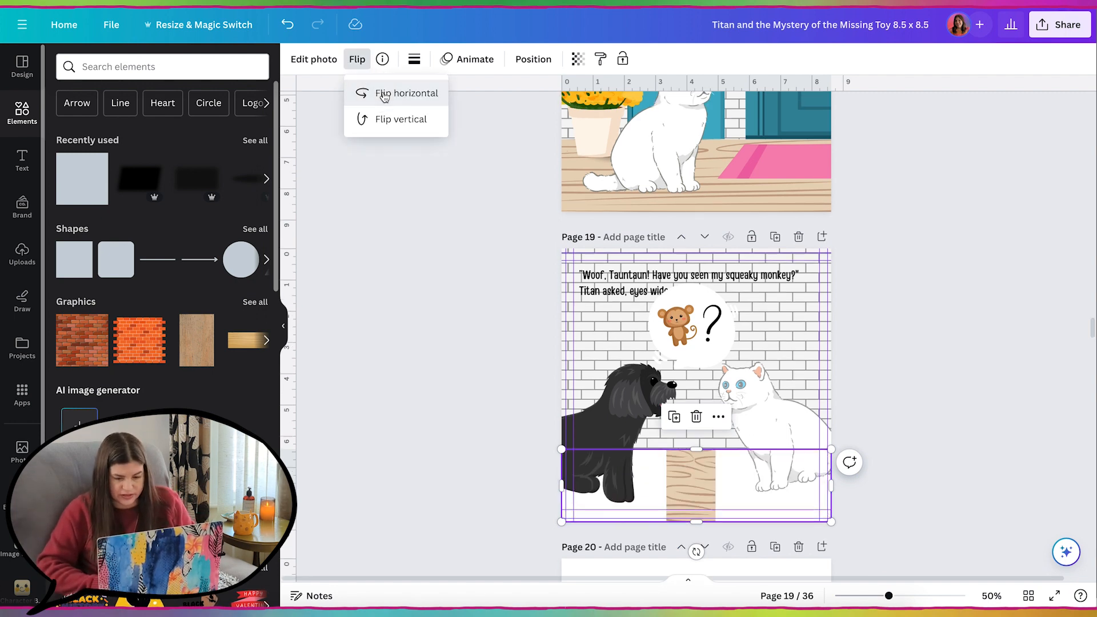
left_click(469, 433)
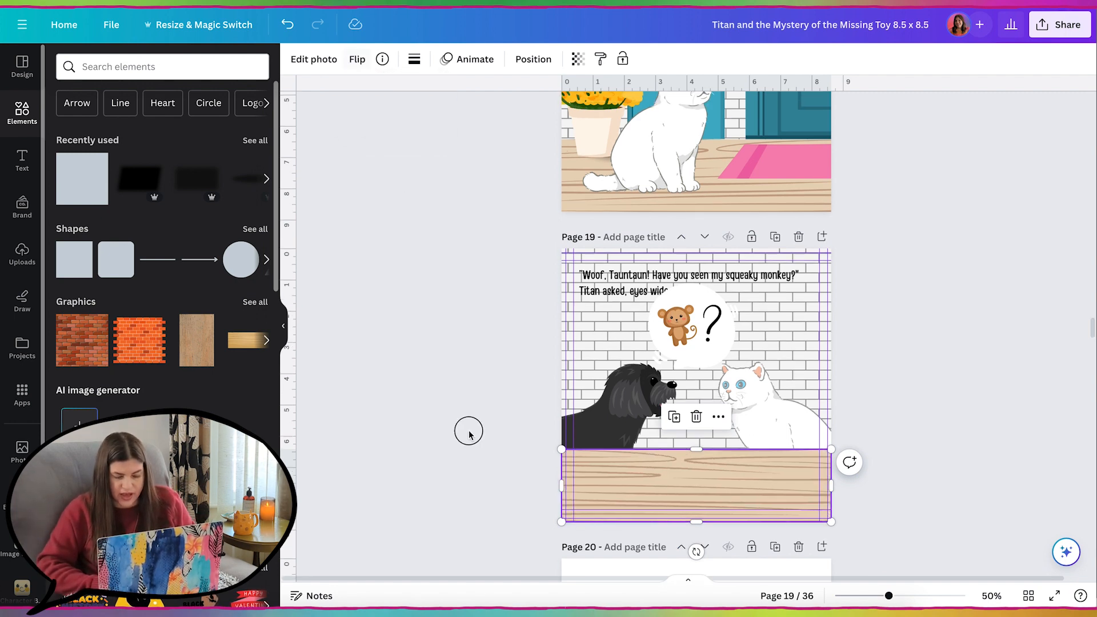
left_click(519, 522)
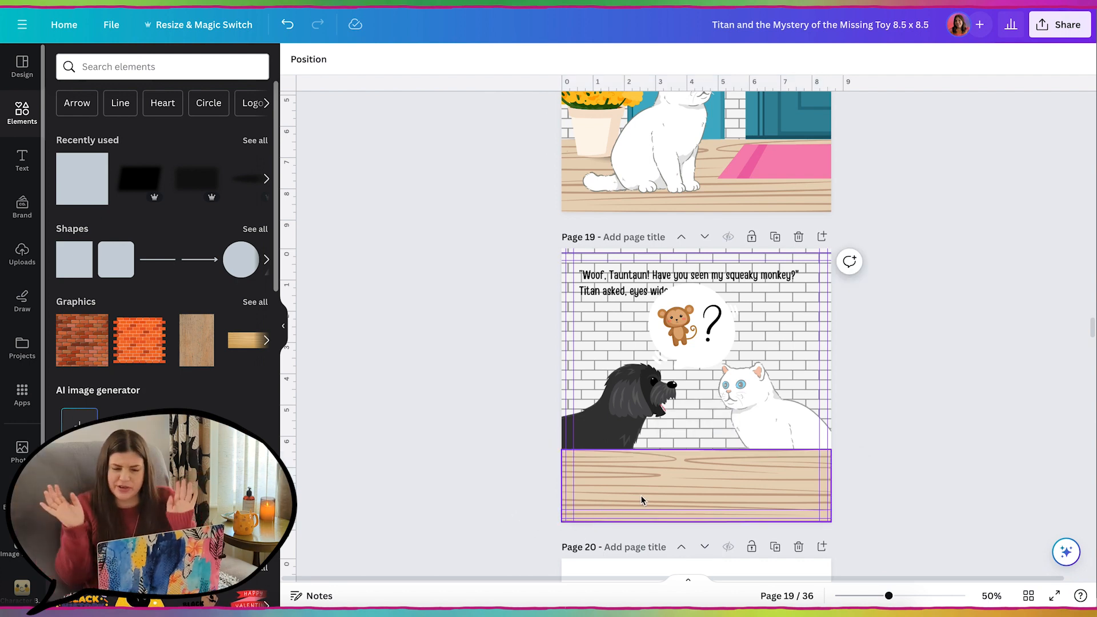
Duplicate the teal door on page 18, align the copy with the original and crop it to the part beyond the page's right edge
scroll(815, 167, "up", 3)
left_click(801, 167)
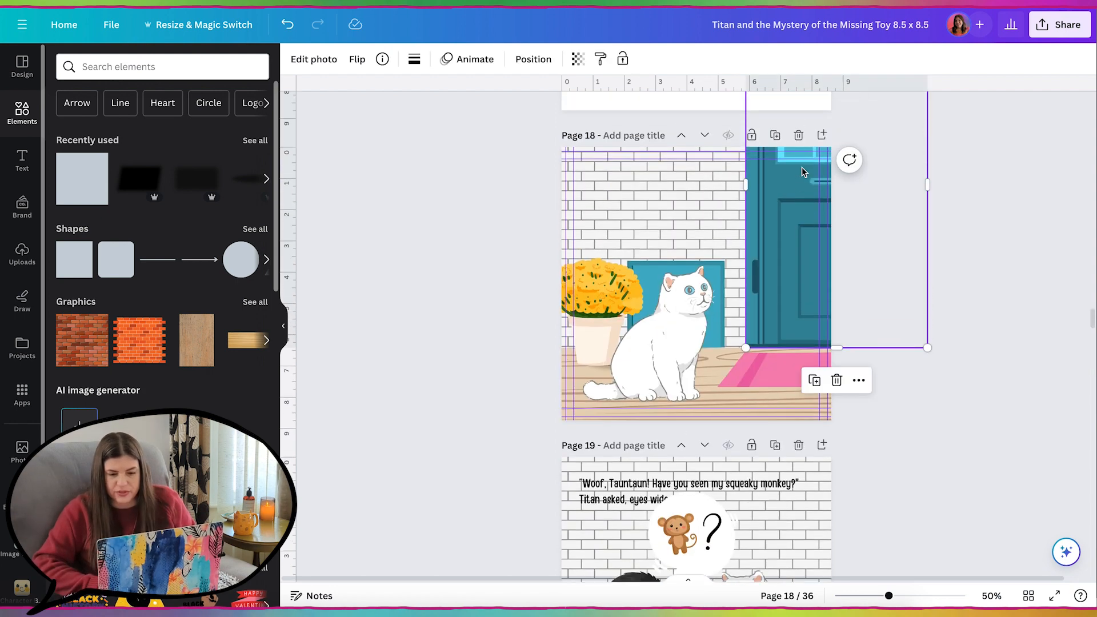
scroll(801, 167, "up", 1)
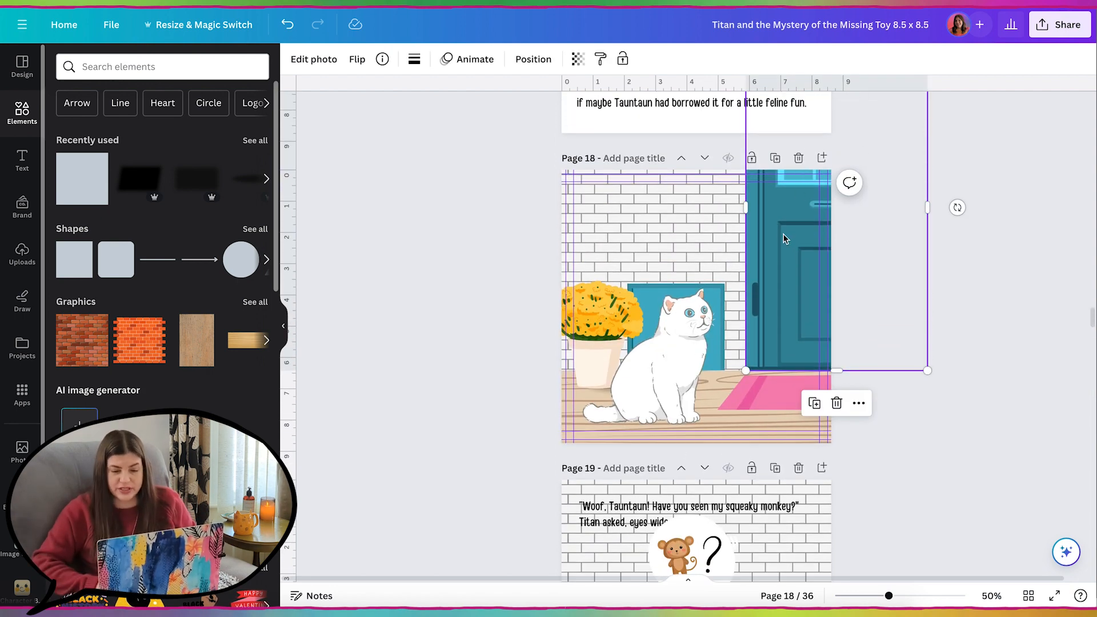
left_click(815, 404)
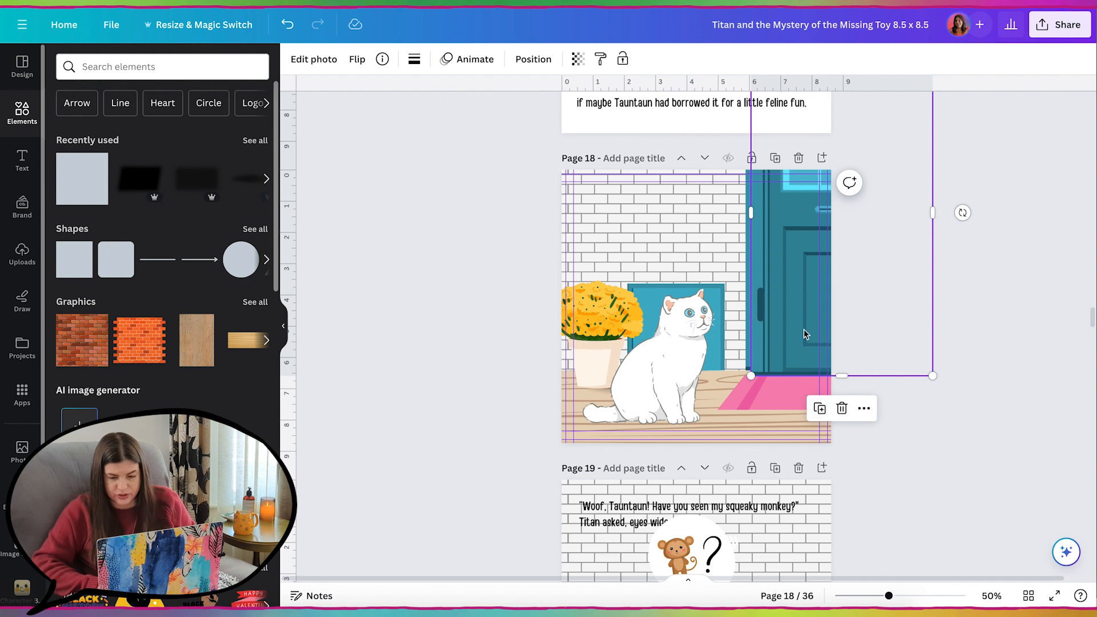
left_click_drag(806, 331, 800, 326)
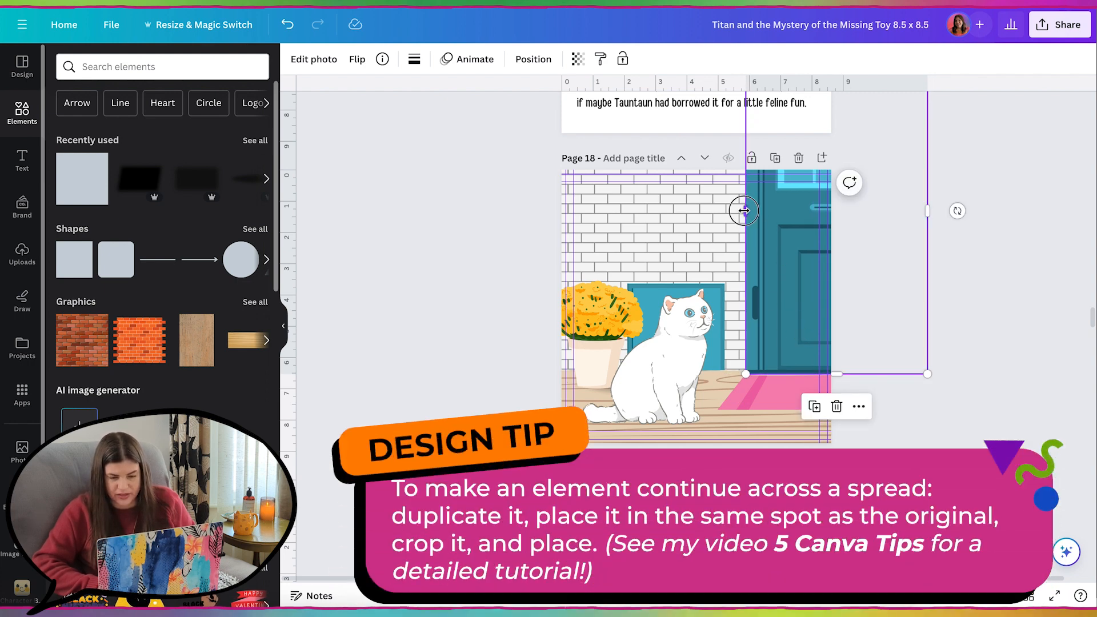
left_click_drag(749, 211, 830, 218)
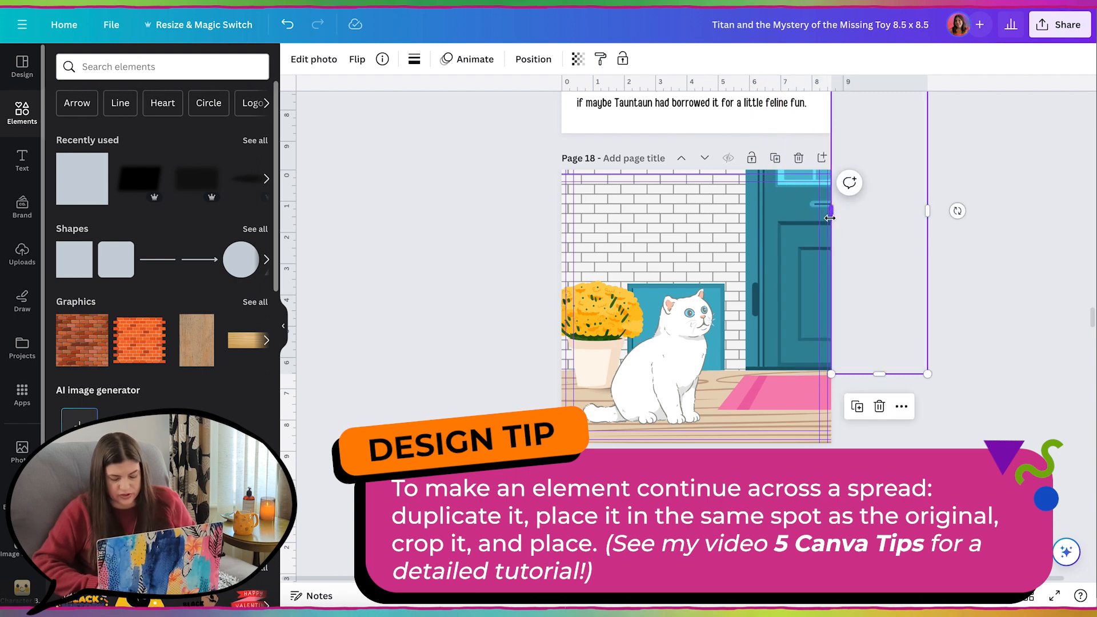
Move the cropped door piece to page 19 and place it against the page's left edge
key("super+x")
scroll(830, 222, "down", 5)
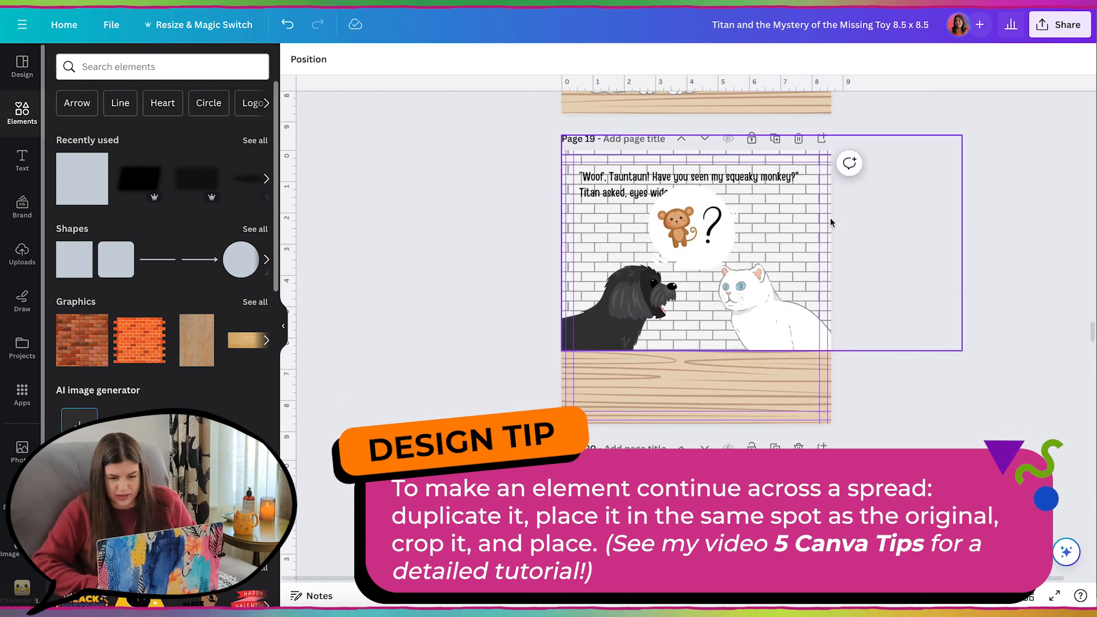
key("super+v")
left_click_drag(880, 229, 607, 233)
left_click(972, 221)
Duplicate the pink rug on page 18, align the copy with the original and crop it to the part beyond the page's right edge
scroll(971, 221, "up", 4)
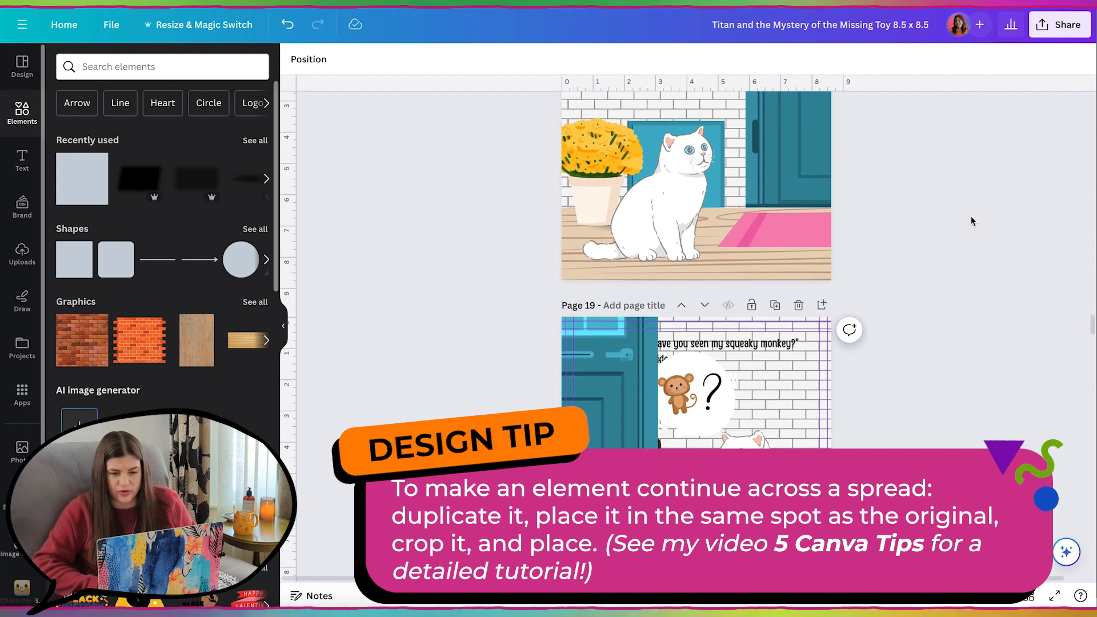
scroll(972, 221, "down", 3)
left_click(790, 142)
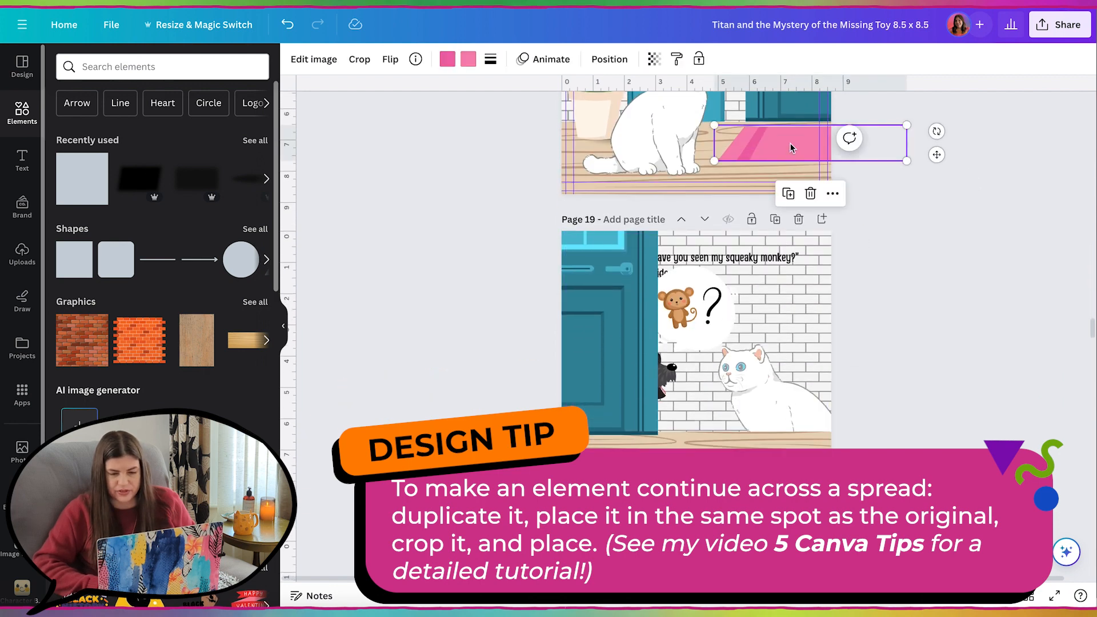
scroll(789, 143, "up", 2)
left_click(788, 215)
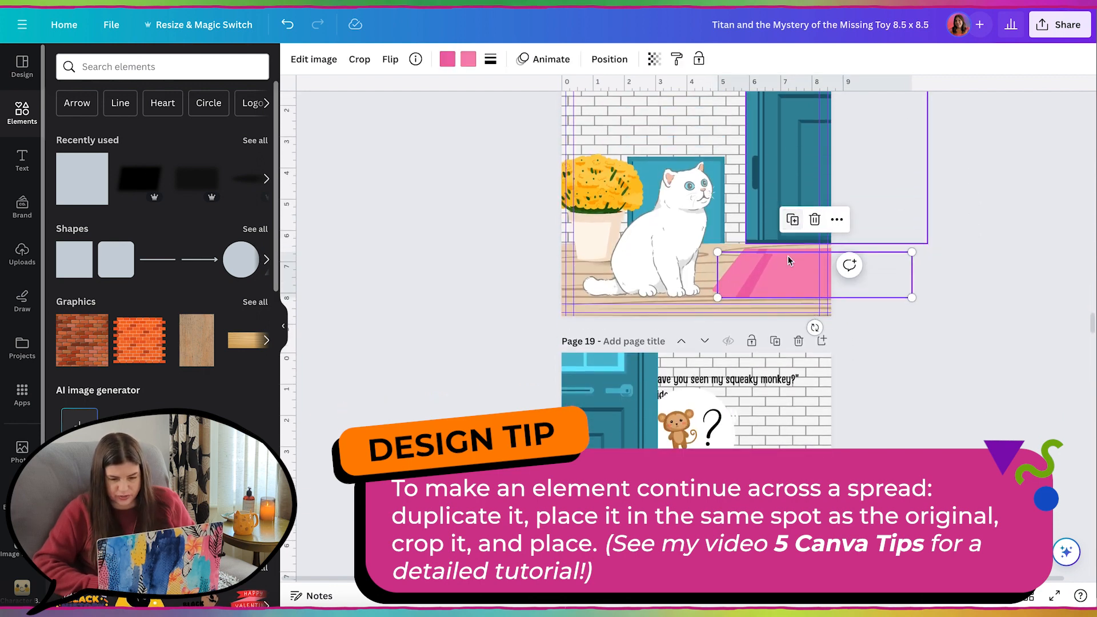
left_click_drag(789, 272, 786, 266)
double_click(786, 266)
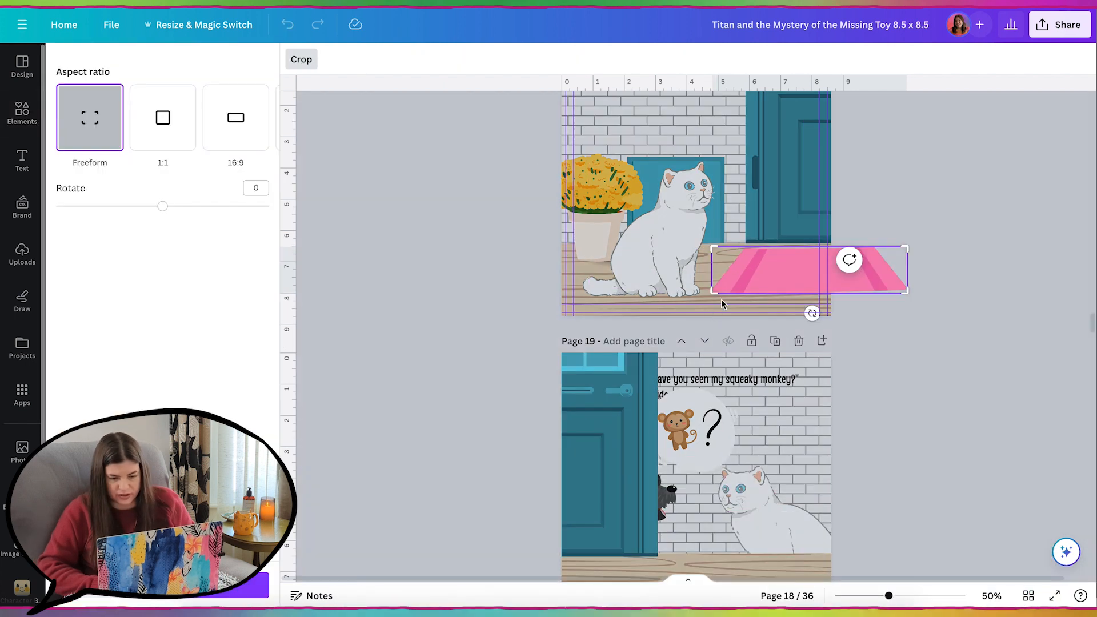
left_click_drag(714, 294, 835, 315)
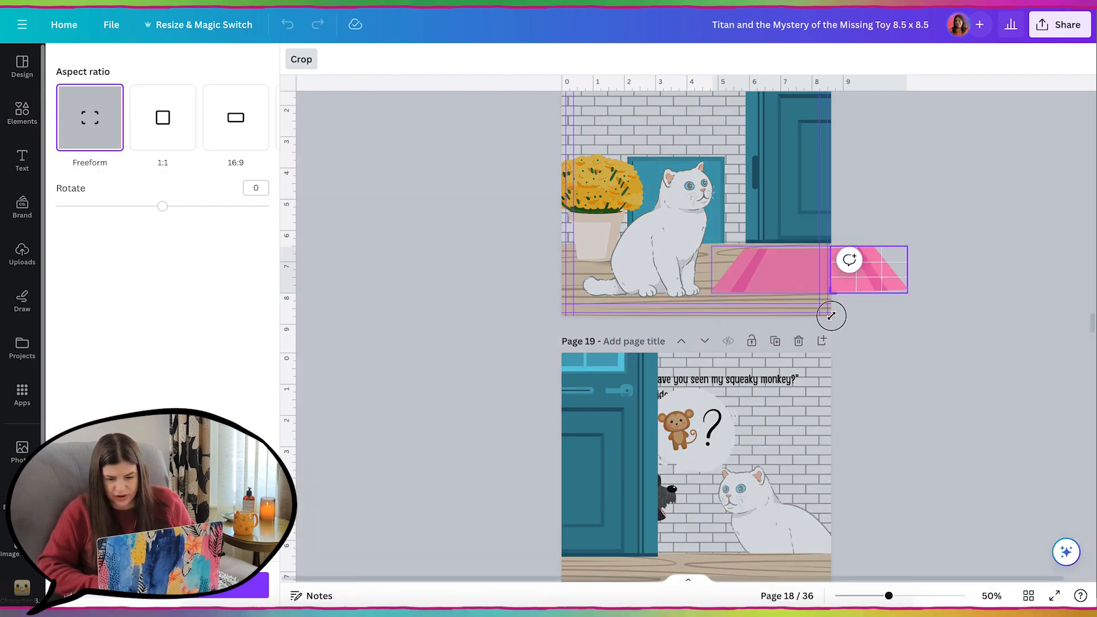
left_click(354, 457)
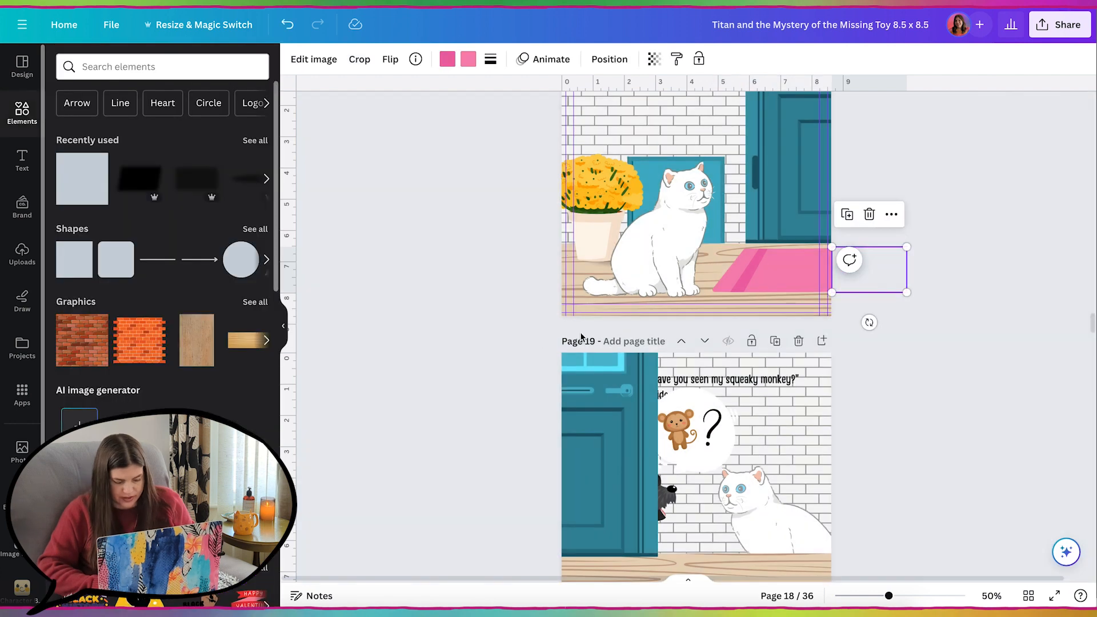
Move the cropped rug piece to page 19 and place it on the floor against the page's left edge
key("ctrl+x")
scroll(581, 333, "down", 2)
key("ctrl+v")
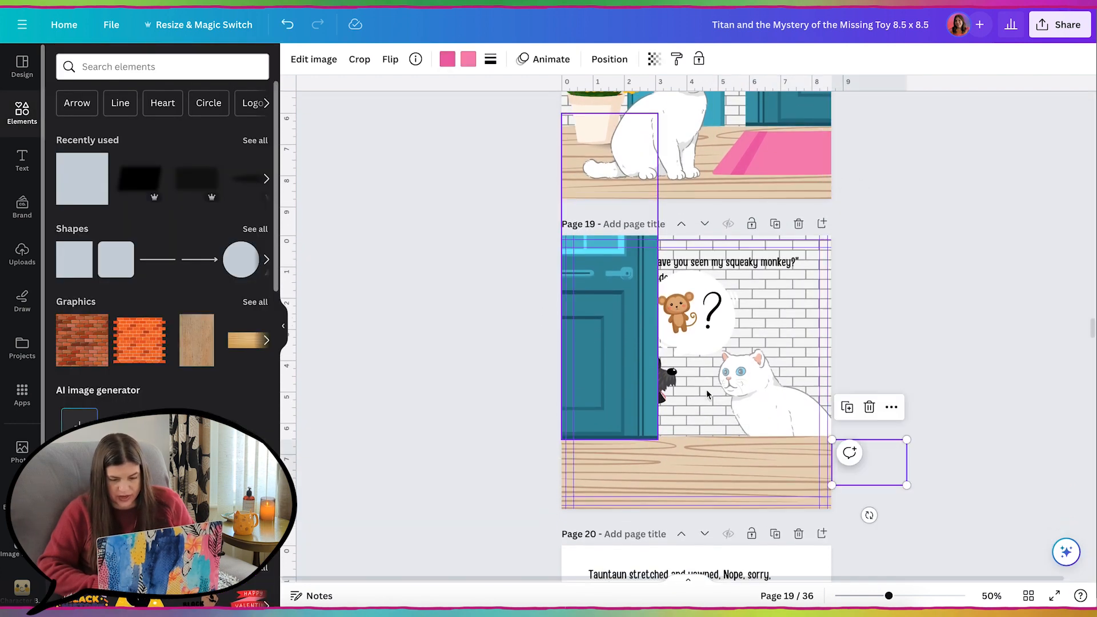
left_click_drag(882, 451, 564, 490)
double_click(612, 483)
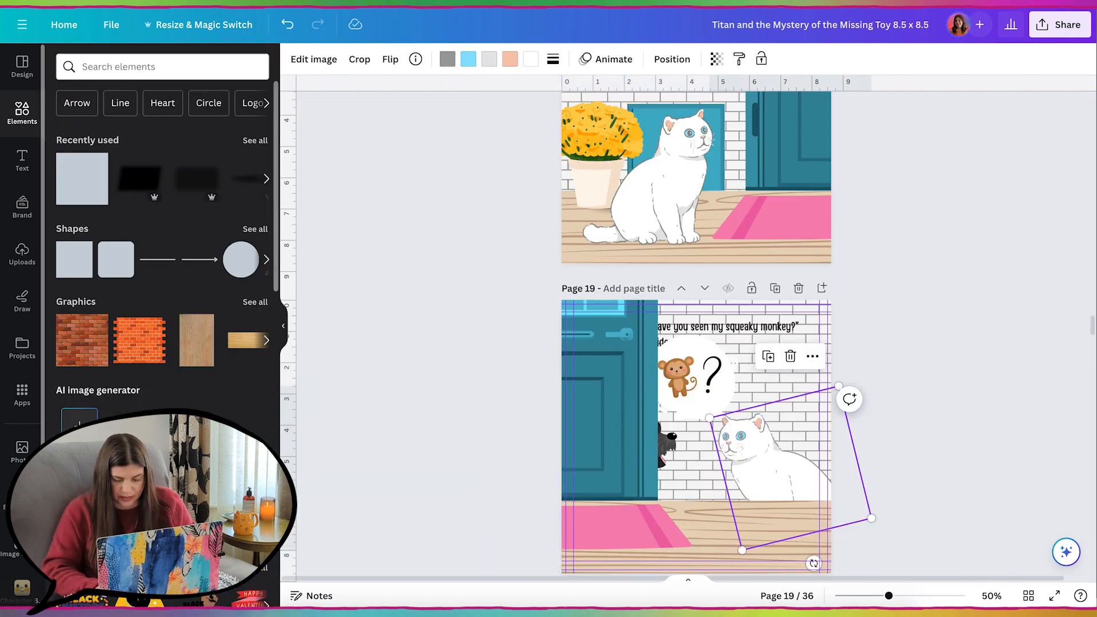
Delete the white cat from page 19, move the black dog further onto the page and bring it in front of the door
key("Delete")
left_click(673, 449)
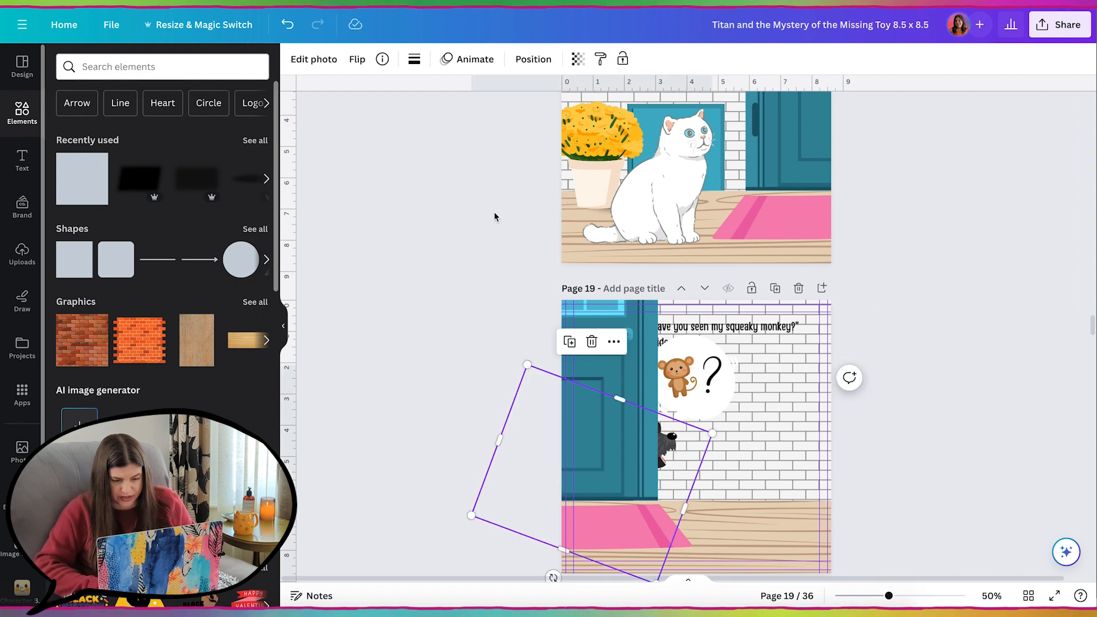
left_click_drag(675, 453, 765, 471)
key("ctrl+alt+]")
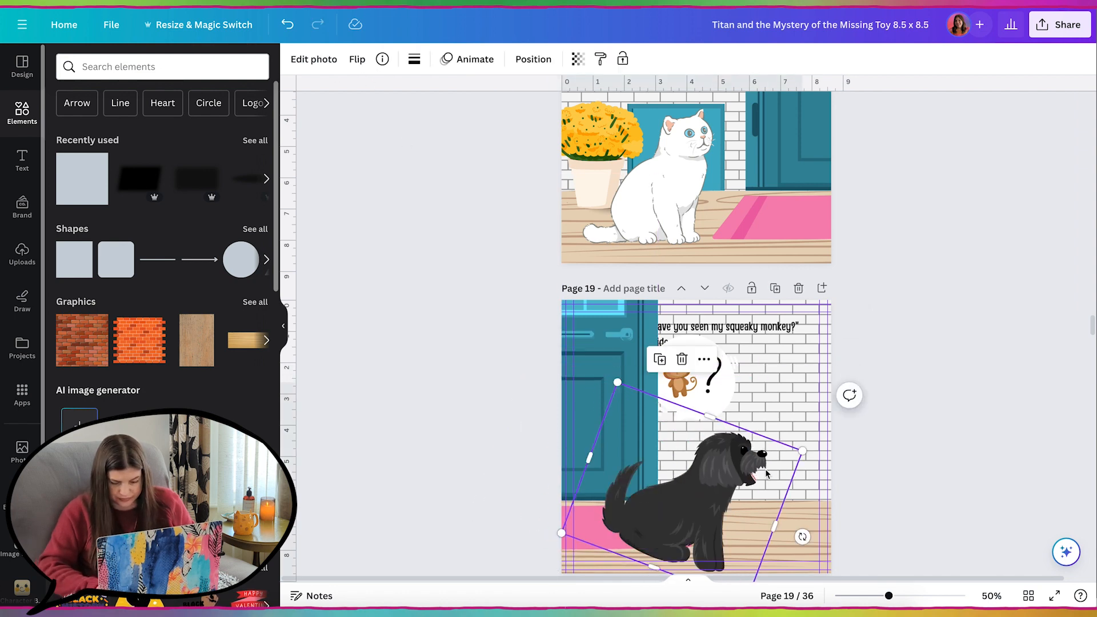
Rotate the dog upright, flip it horizontally to face the door and position it on the floor beside the rug
left_click_drag(803, 536, 810, 495)
left_click(356, 58)
left_click(382, 92)
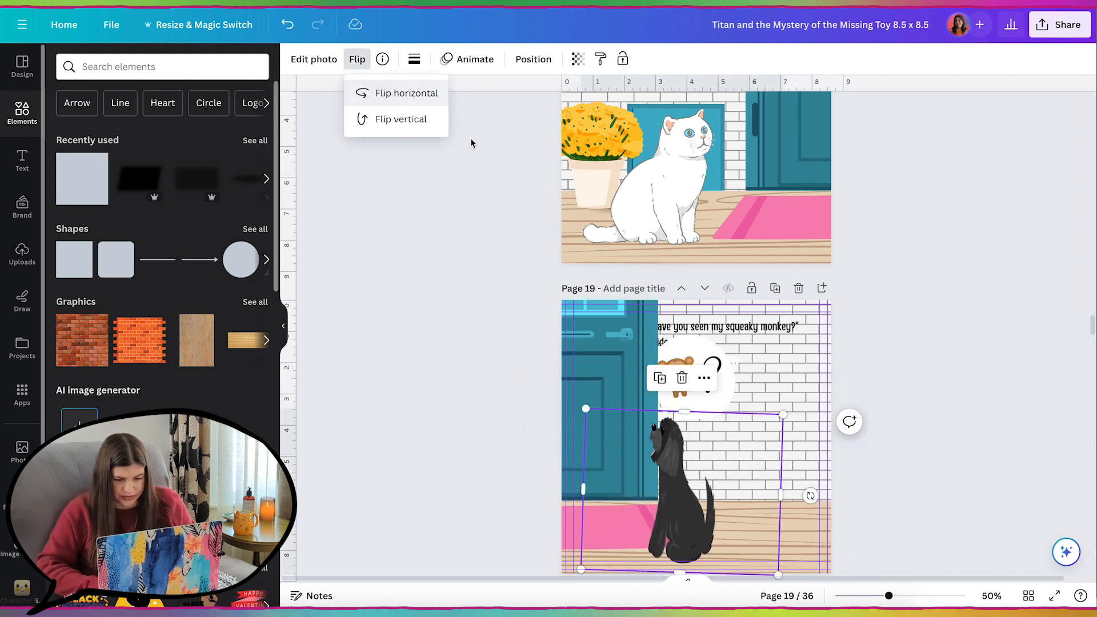
left_click_drag(666, 495, 700, 502)
Move the monkey speech bubble in front of the door and flip the bubble so its tail points at the dog
left_click(678, 374)
left_click_drag(713, 405, 667, 404)
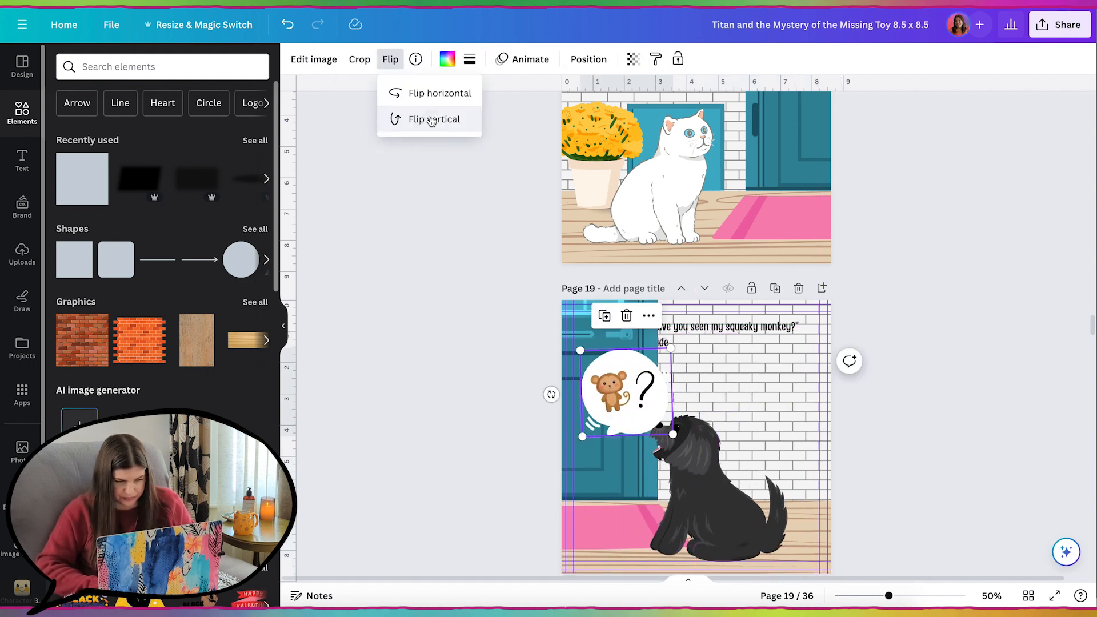
left_click(429, 122)
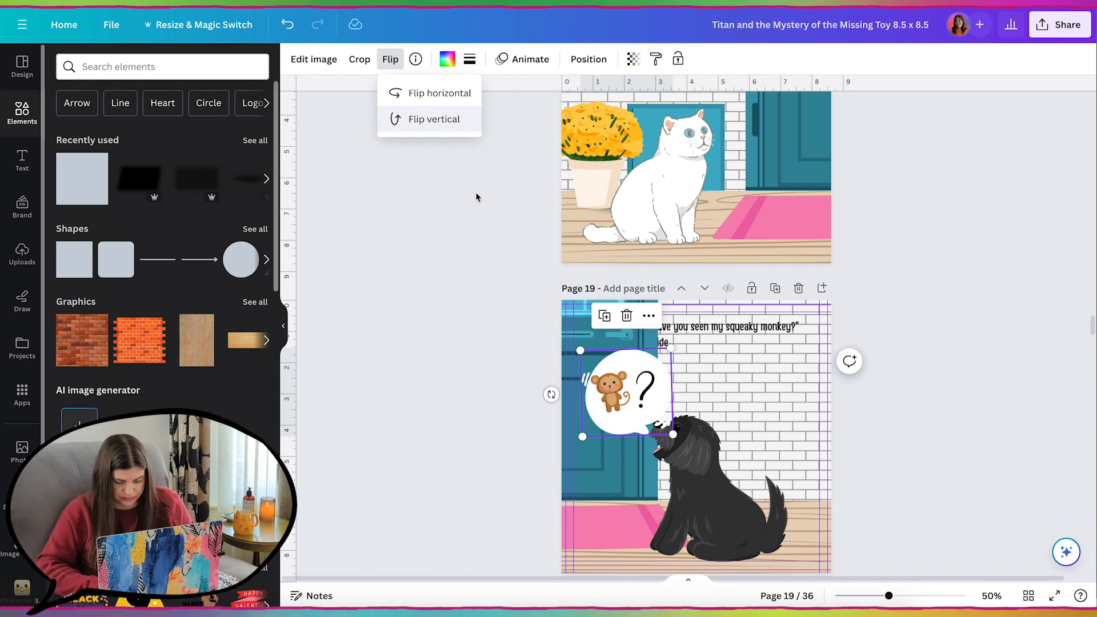
Move page 19's story text onto the brick wall above the dog and narrow its text box to three lines
left_click_drag(686, 299, 722, 297)
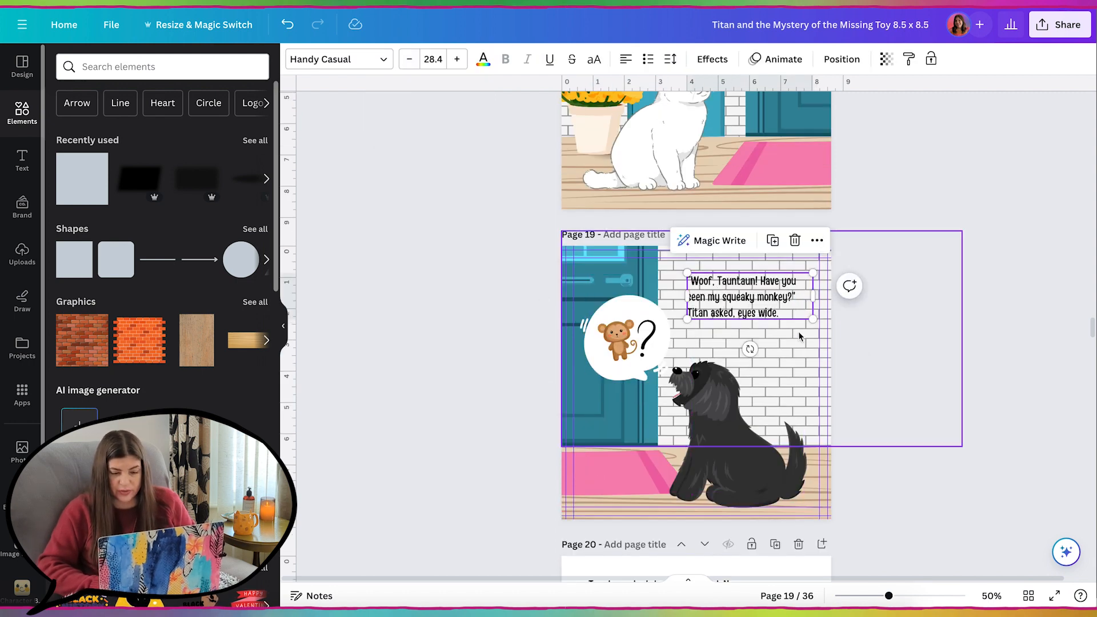
left_click_drag(814, 298, 803, 303)
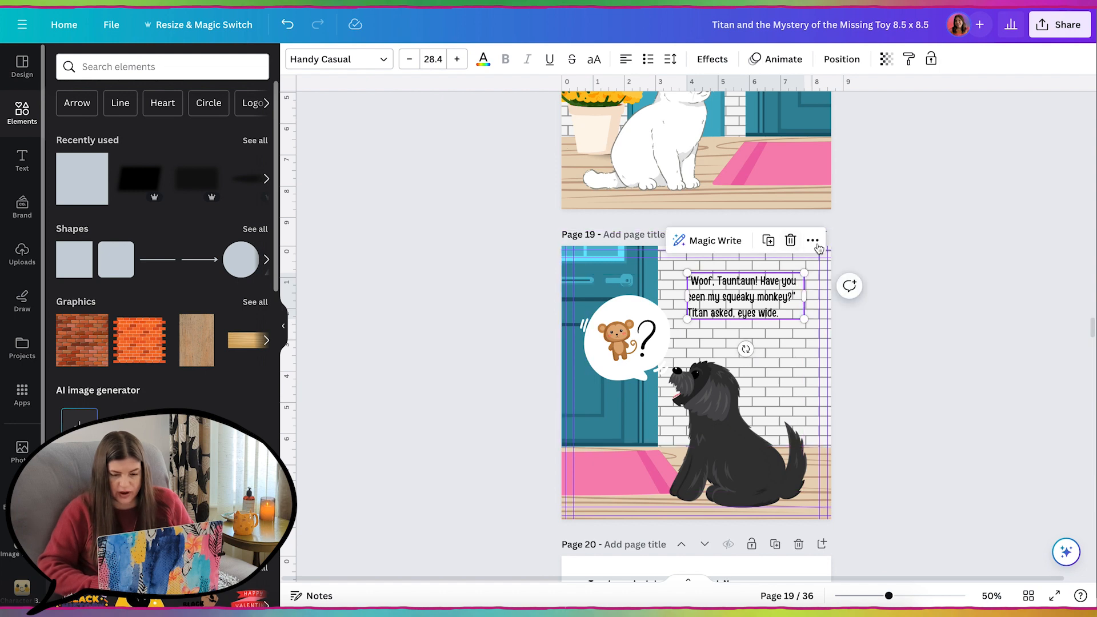
left_click(943, 196)
Add a white rectangle behind page 19's story text, size it to frame the text and set its transparency to 71
left_click(97, 164)
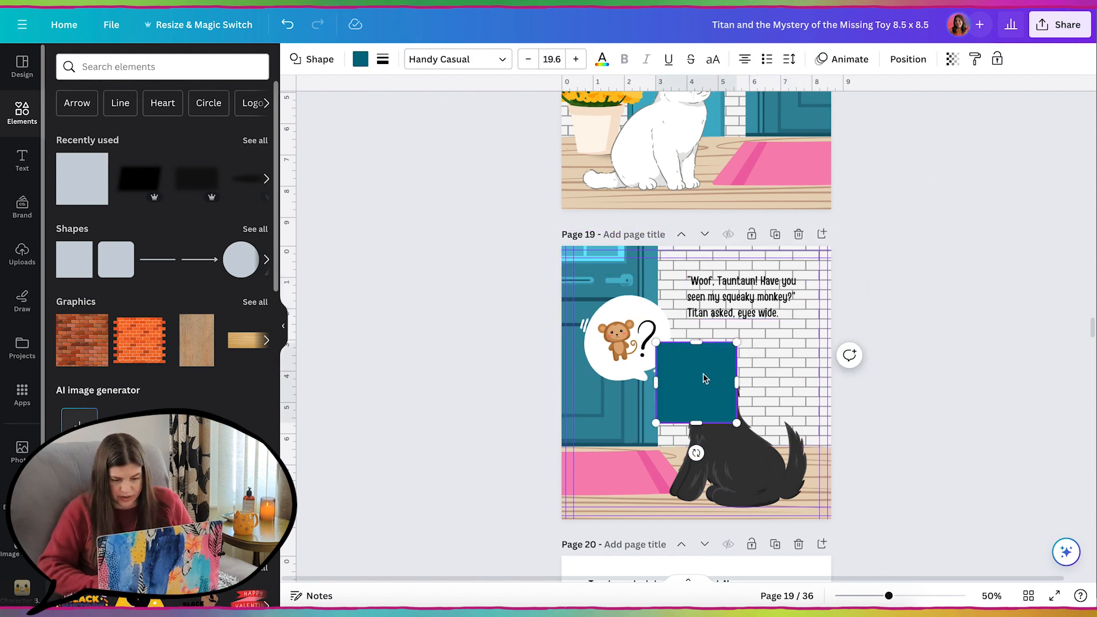
left_click_drag(705, 379, 729, 301)
left_click_drag(762, 348, 810, 329)
left_click(360, 59)
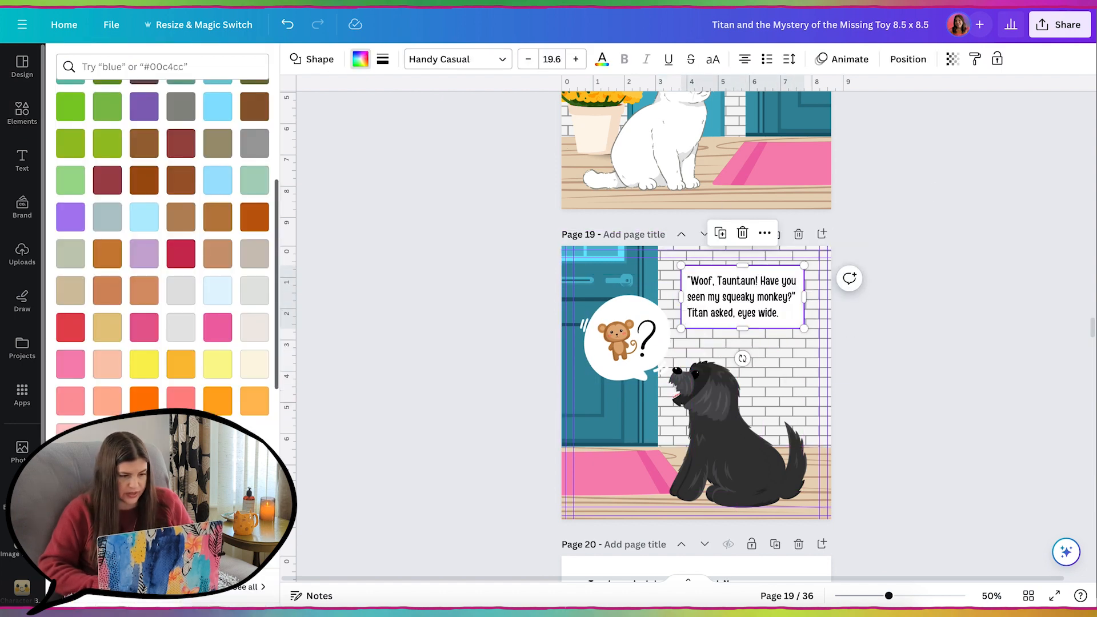
left_click(953, 60)
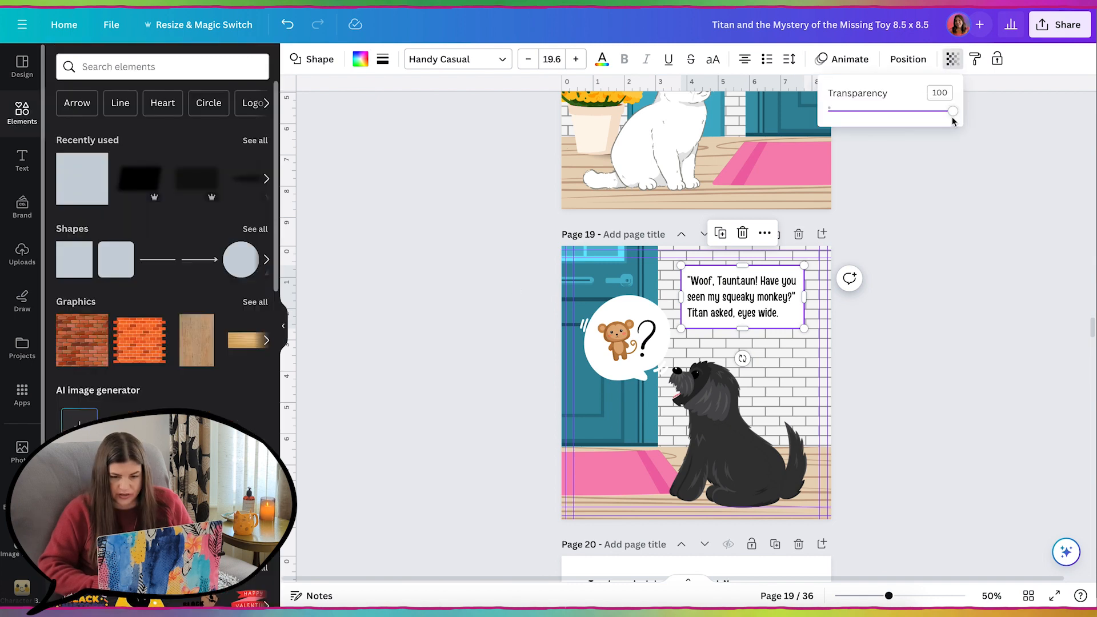
left_click_drag(953, 114, 918, 117)
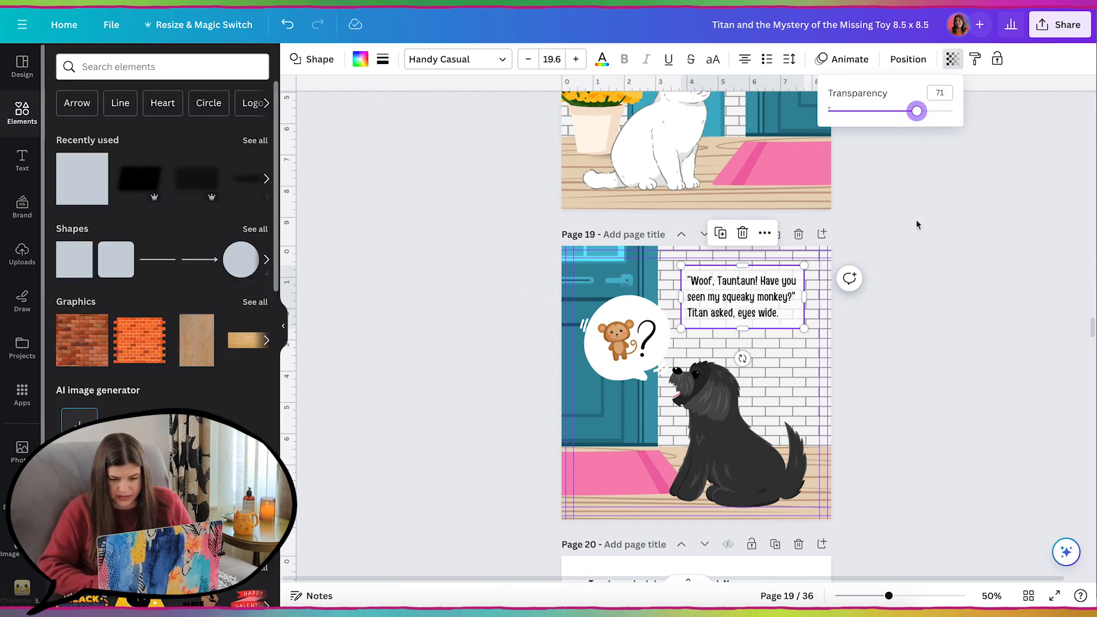
left_click(937, 319)
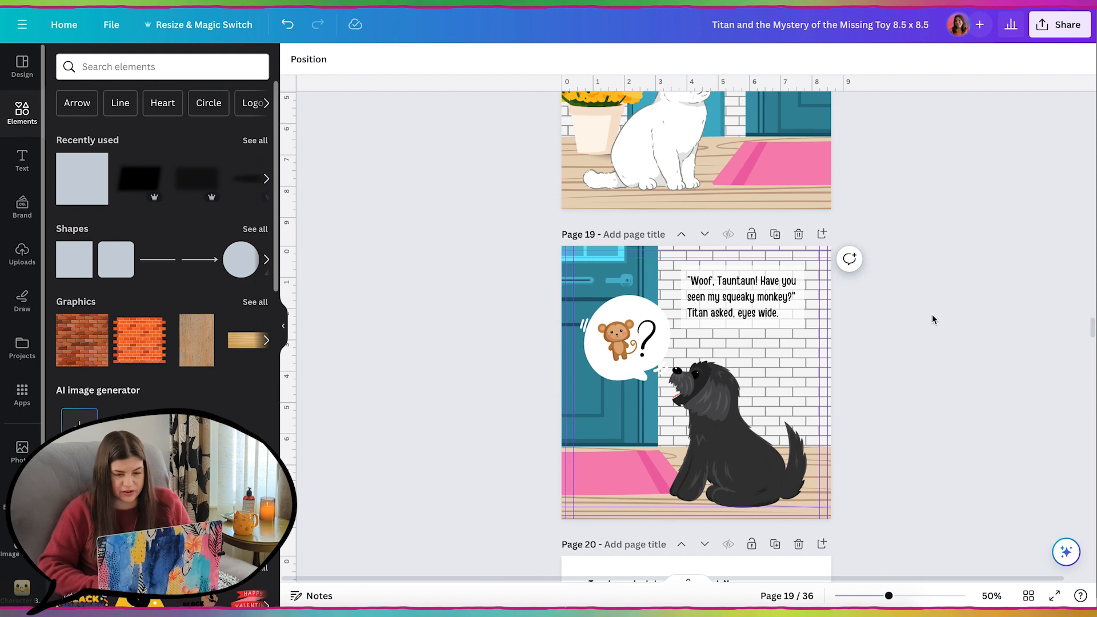
Copy the translucent white rectangle to page 18 and place it behind the story text there
scroll(933, 319, "up", 4)
left_click(681, 221)
scroll(681, 220, "down", 2)
left_click(799, 474)
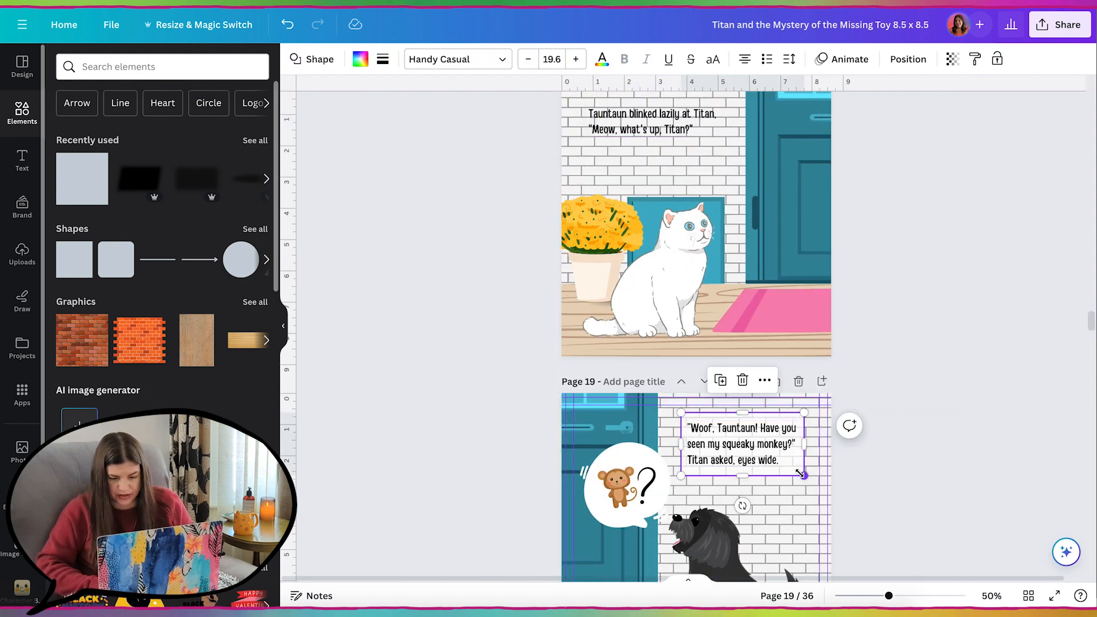
scroll(798, 474, "up", 3)
key("ctrl+v")
left_click_drag(788, 282, 689, 281)
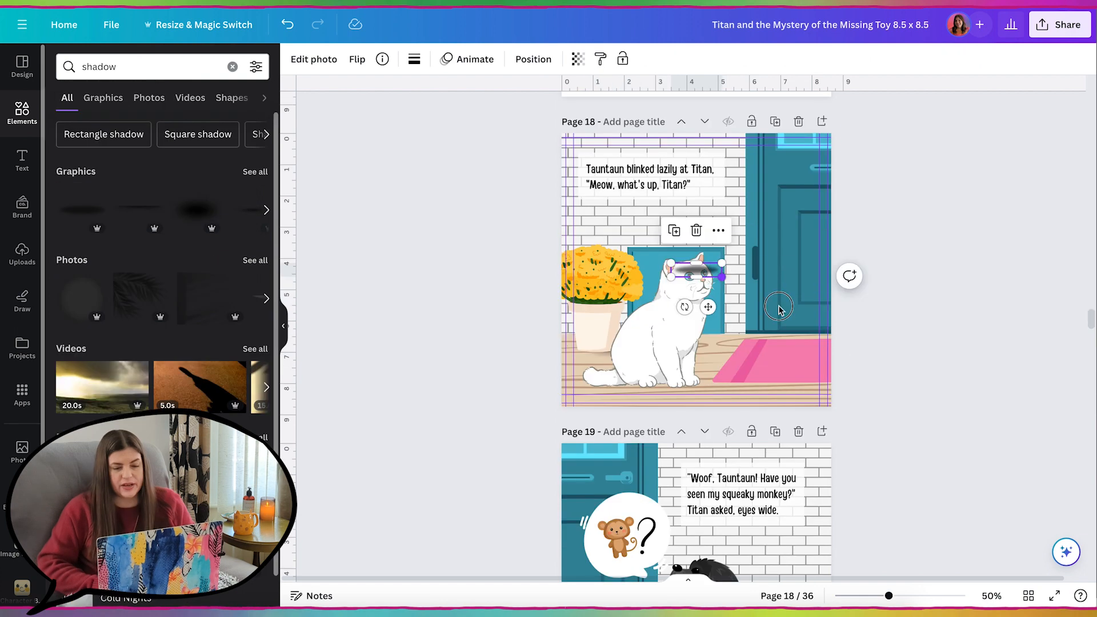
Place a soft, more transparent shadow under the cat on page 18 and a copy under the dog on page 19
left_click_drag(703, 291, 687, 384)
left_click(577, 59)
left_click_drag(553, 108, 531, 110)
left_click(722, 399)
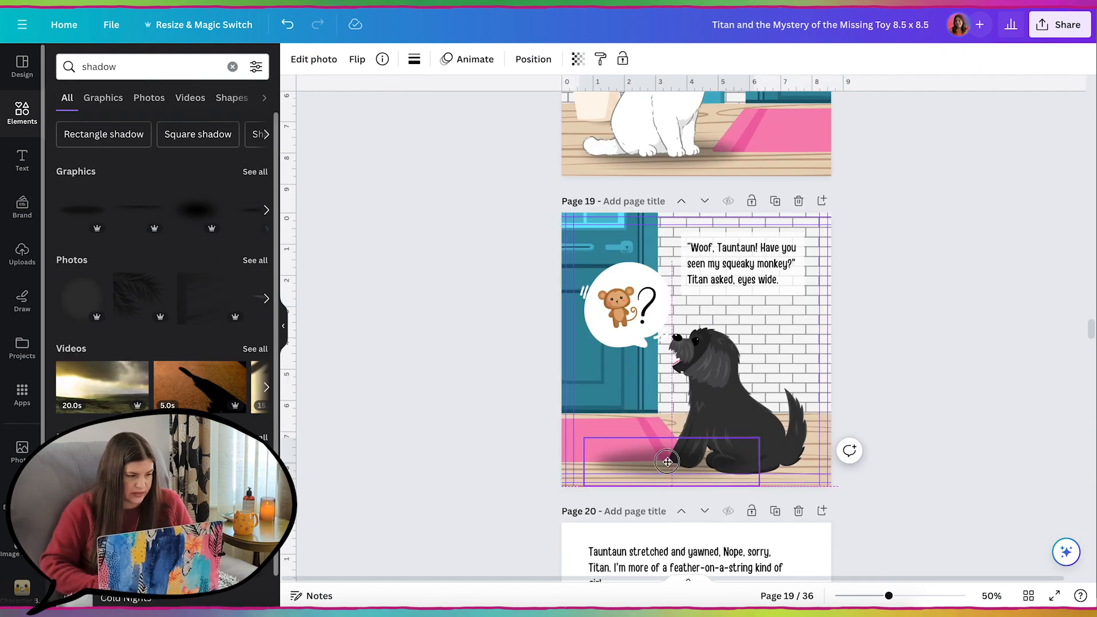
left_click_drag(672, 458, 720, 458)
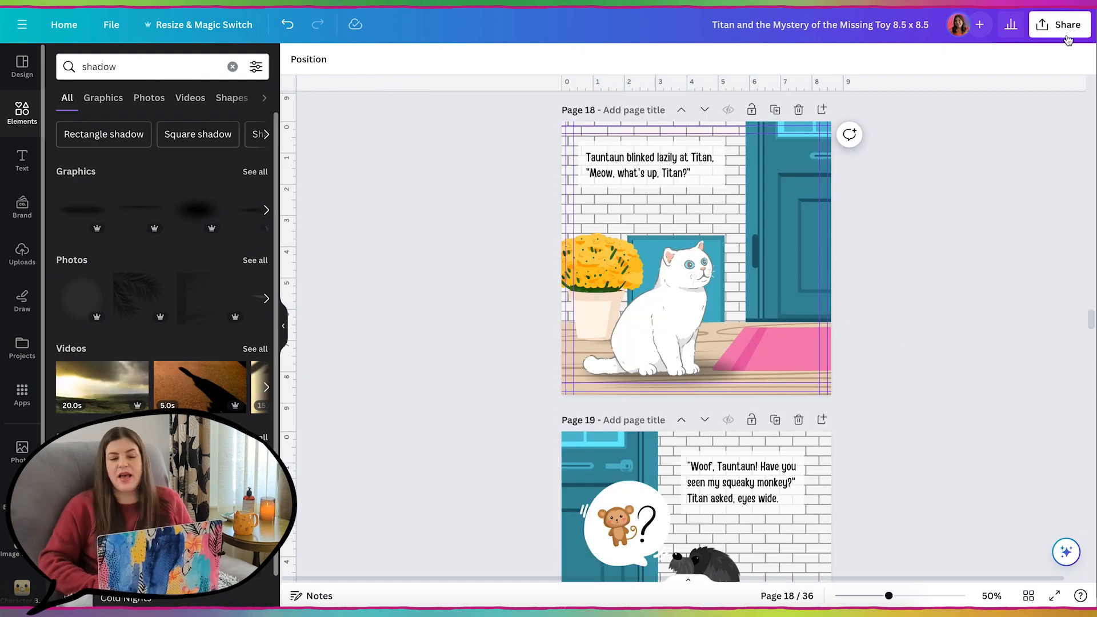
Save all 36 pages to Simplebooklet Flip and preview the book's page 18–19 spread
left_click(1063, 27)
left_click(859, 279)
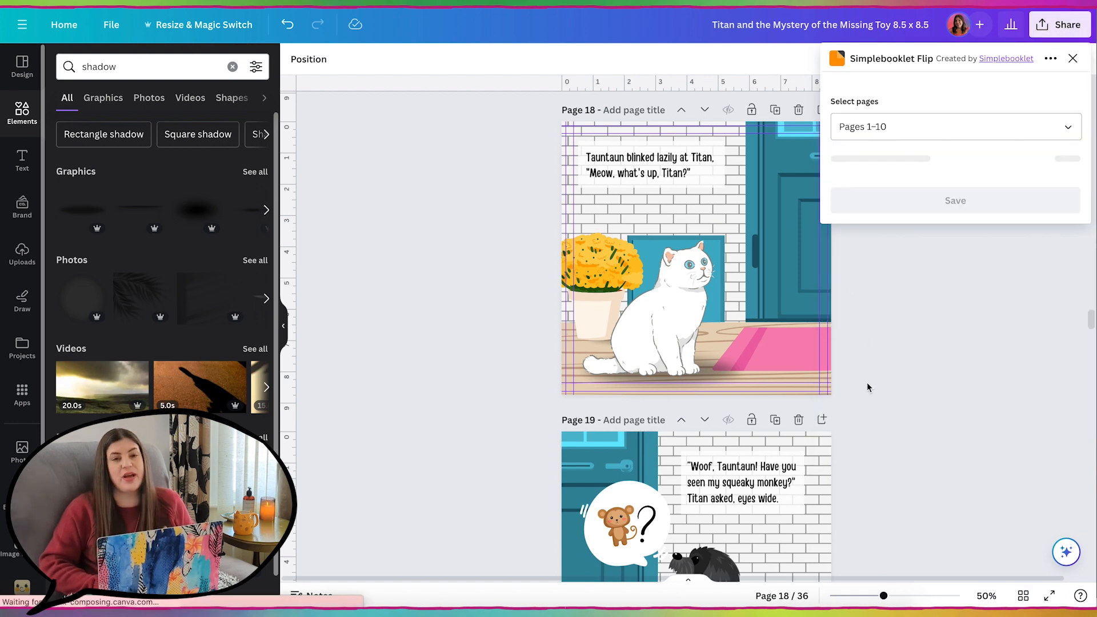
left_click(1029, 127)
left_click(1033, 164)
left_click(1002, 331)
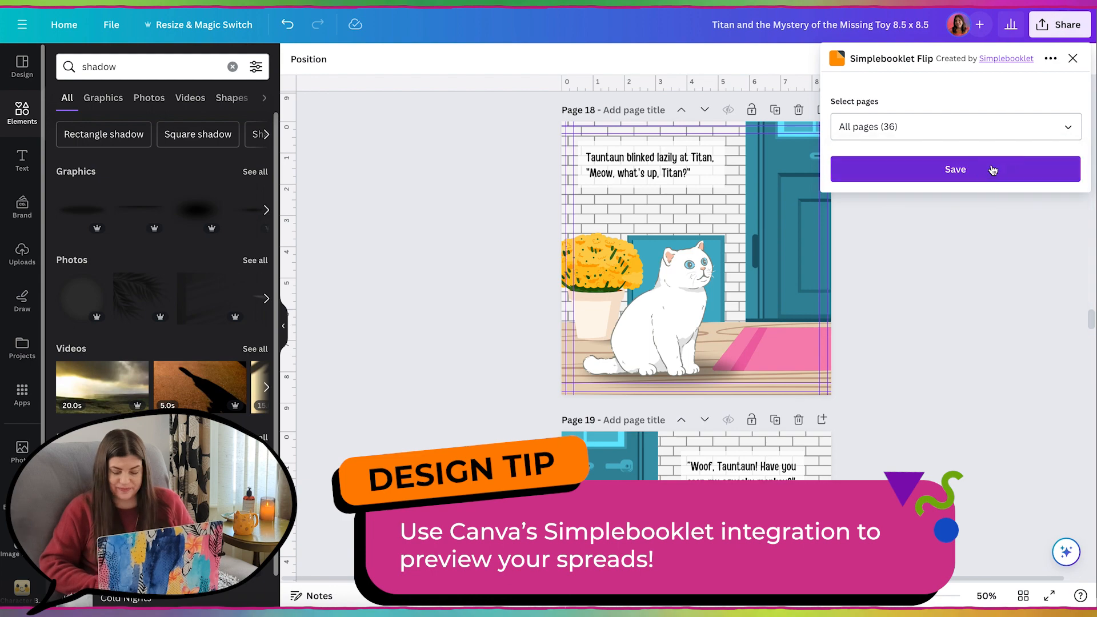
left_click(994, 169)
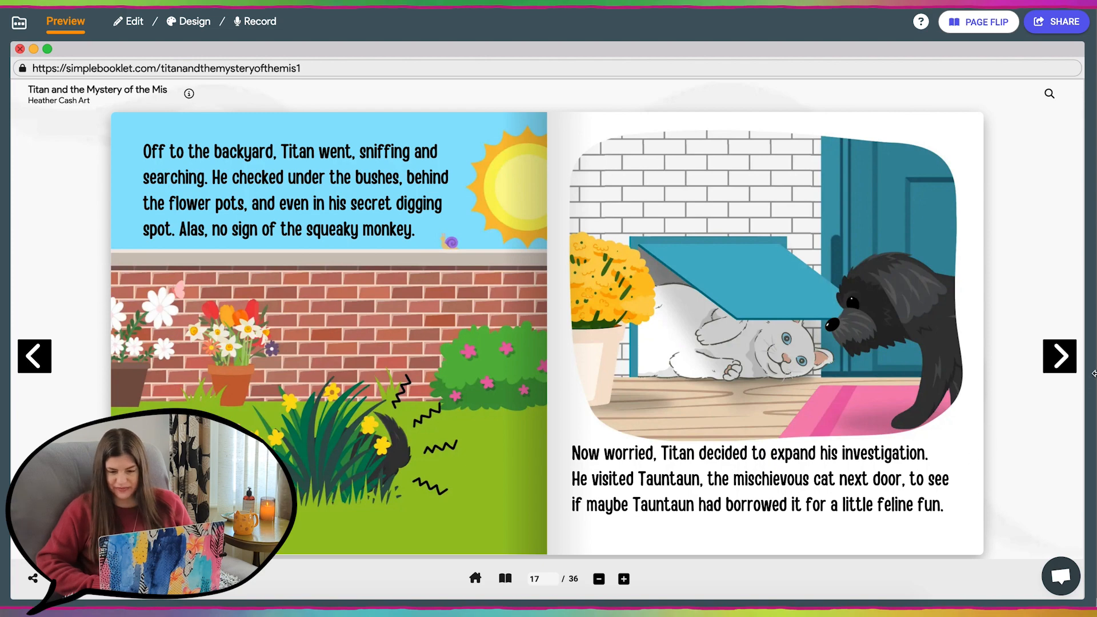
left_click(1059, 367)
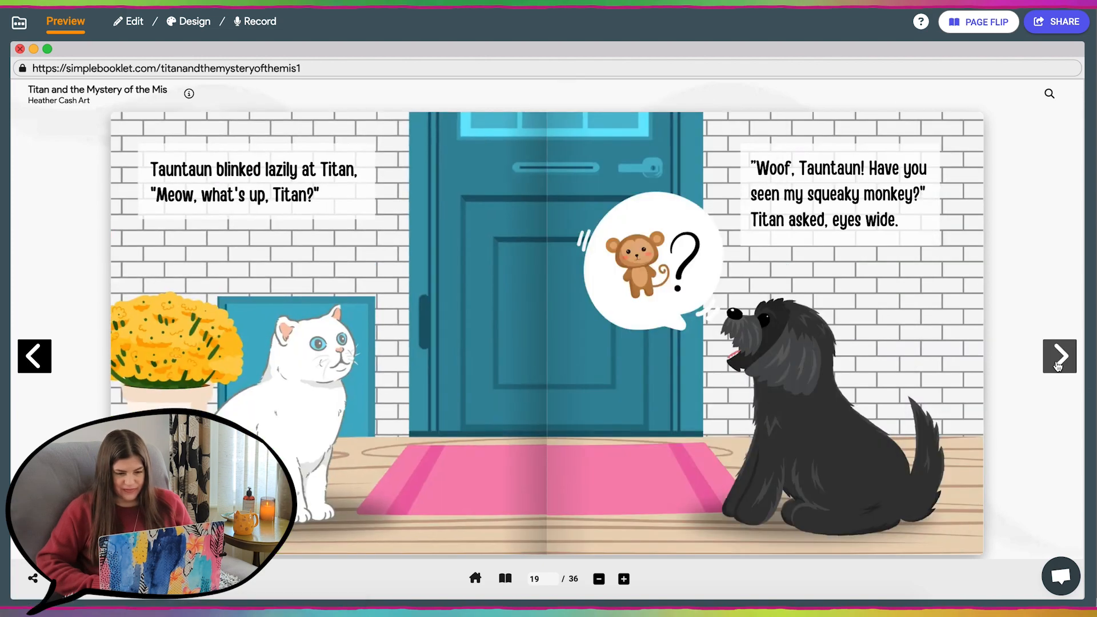